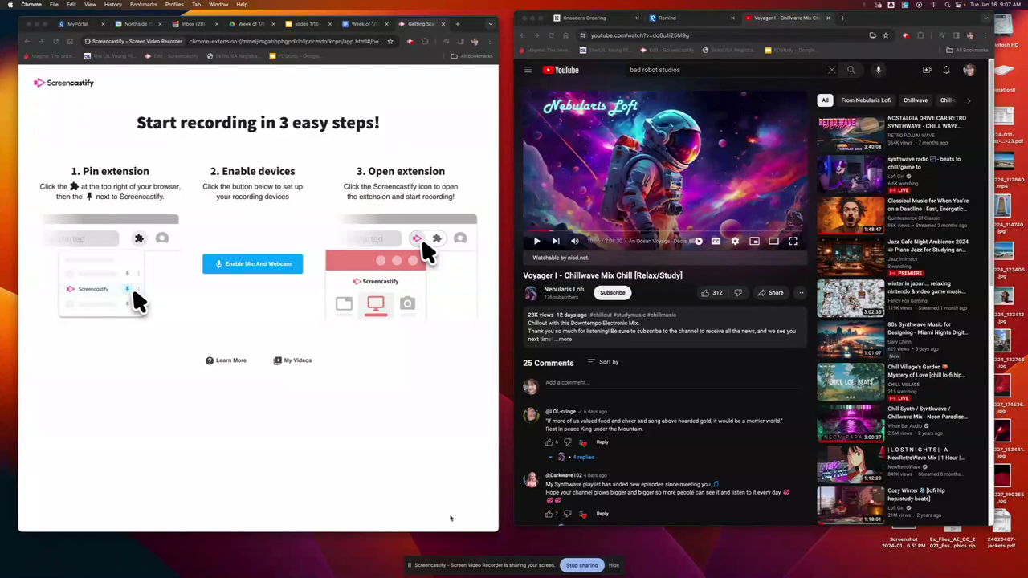
Open Launchpad and browse its app pages to find Adobe After Effects 2021
mouse_move(474, 572)
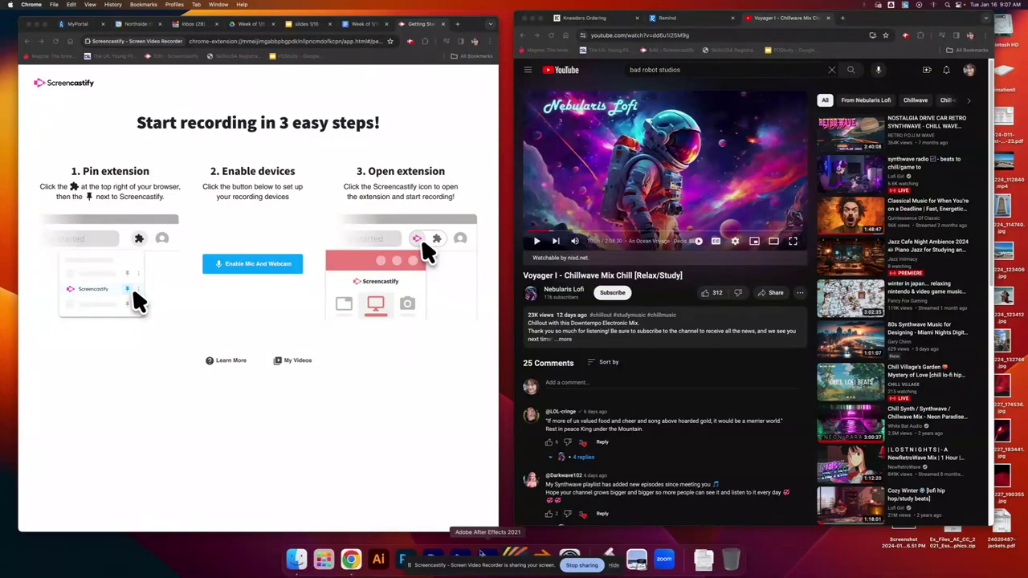
left_click(324, 559)
scroll(365, 443, "right", 5)
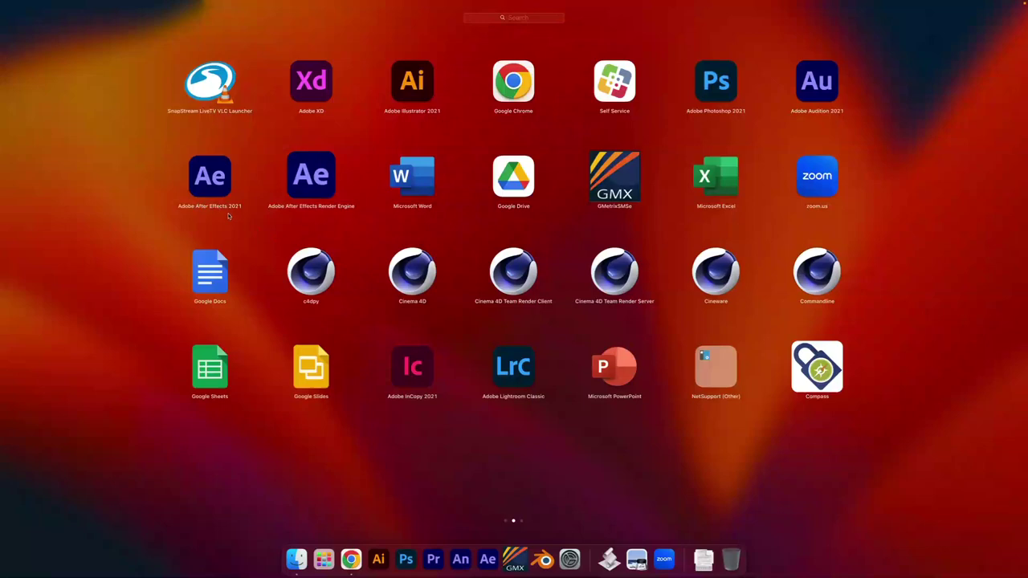
scroll(228, 213, "right", 3)
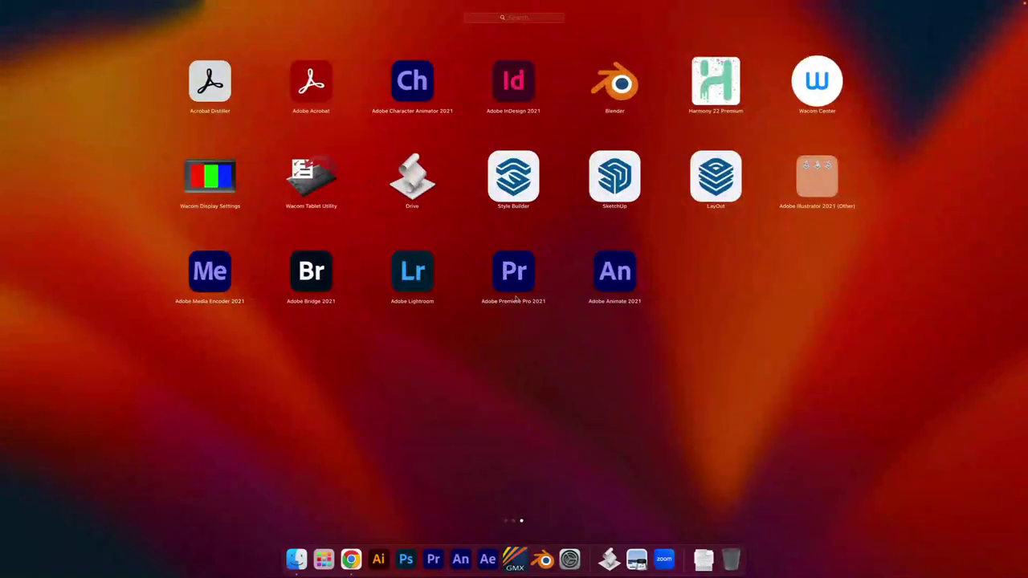
scroll(468, 298, "left", 3)
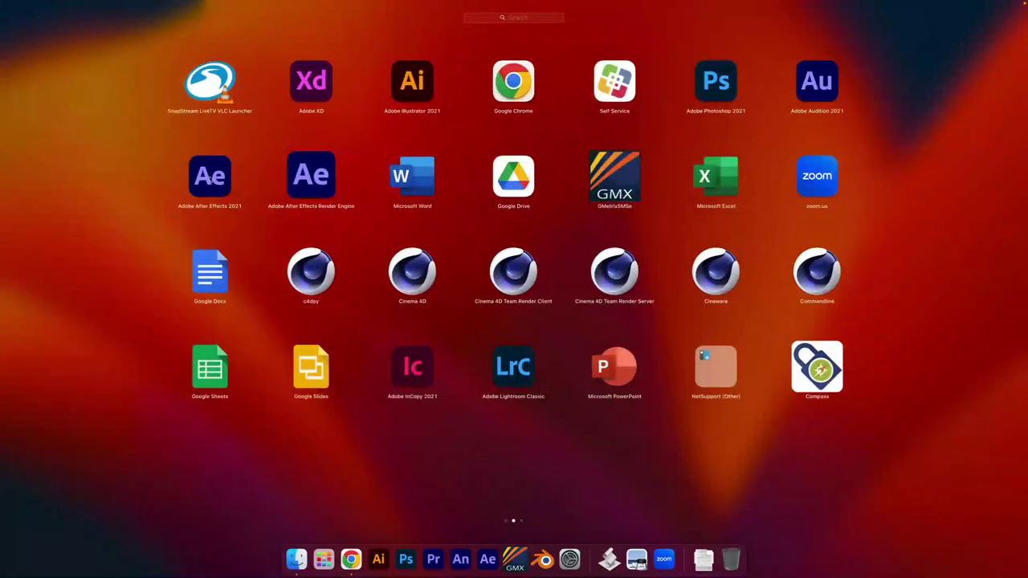
Launch After Effects 2021 and wait for the empty Untitled Project with Effects & Presets loaded
left_click(209, 179)
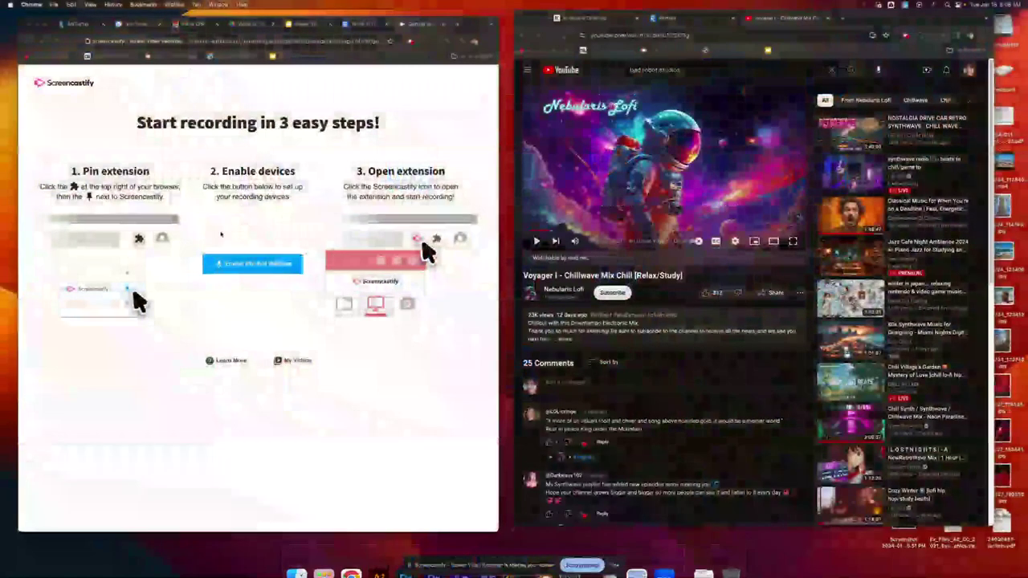
mouse_move(482, 566)
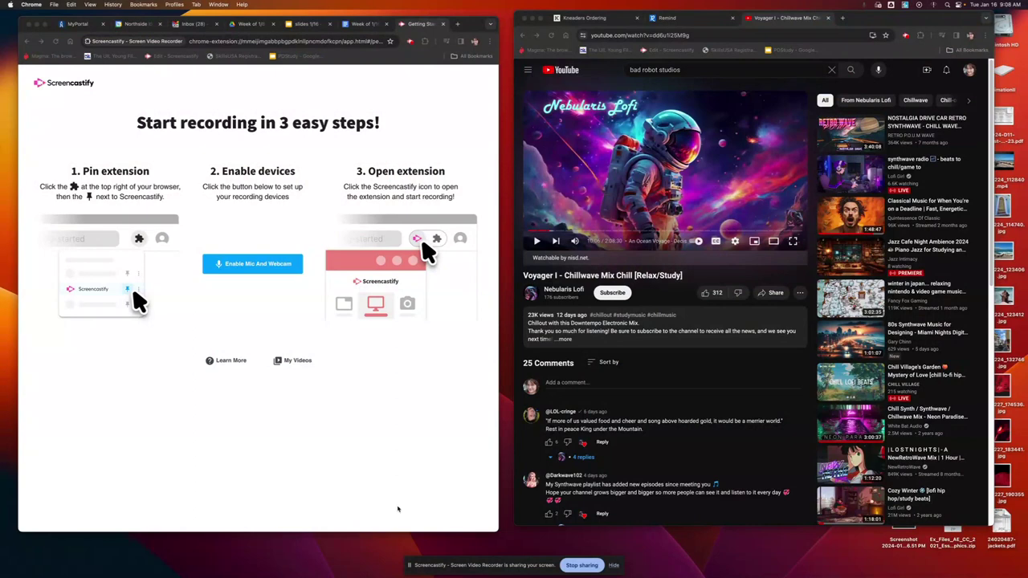
mouse_move(603, 569)
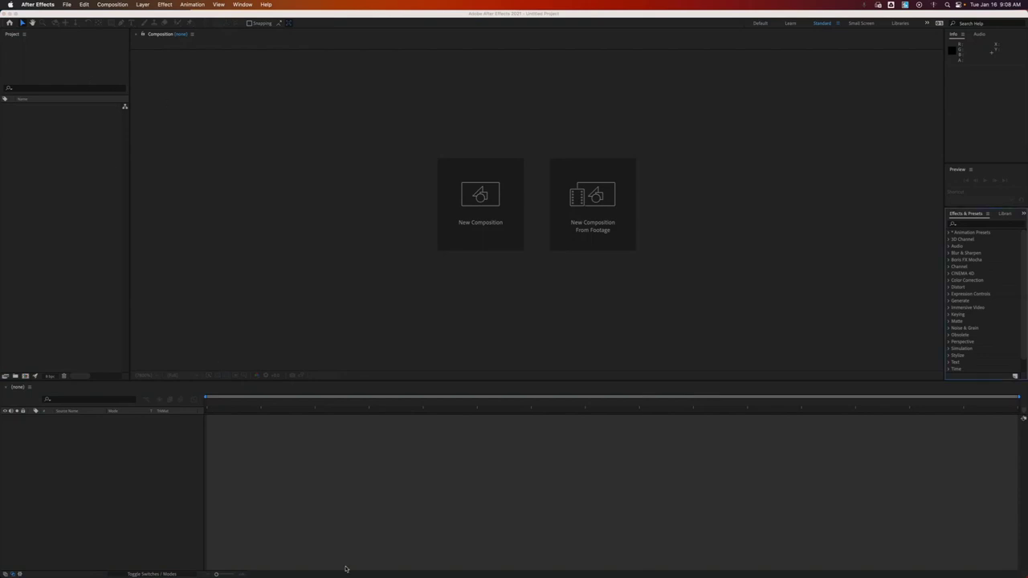
mouse_move(361, 576)
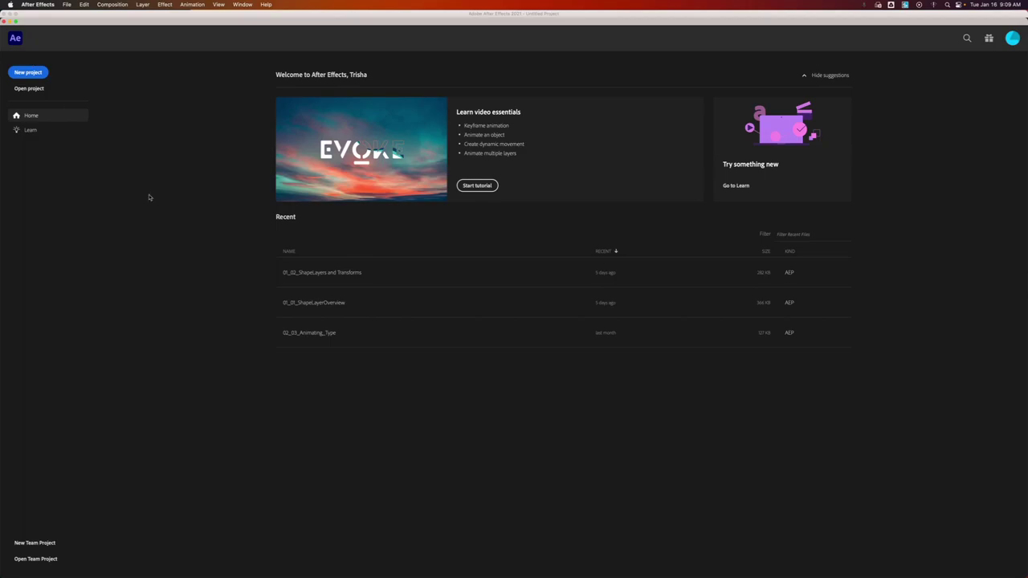
left_click(5, 22)
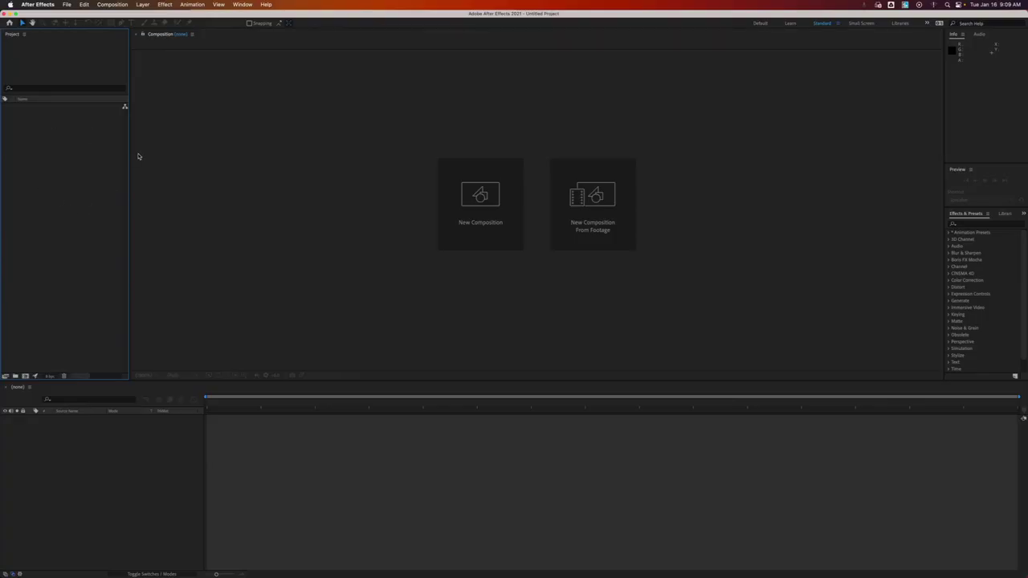
double_click(24, 167)
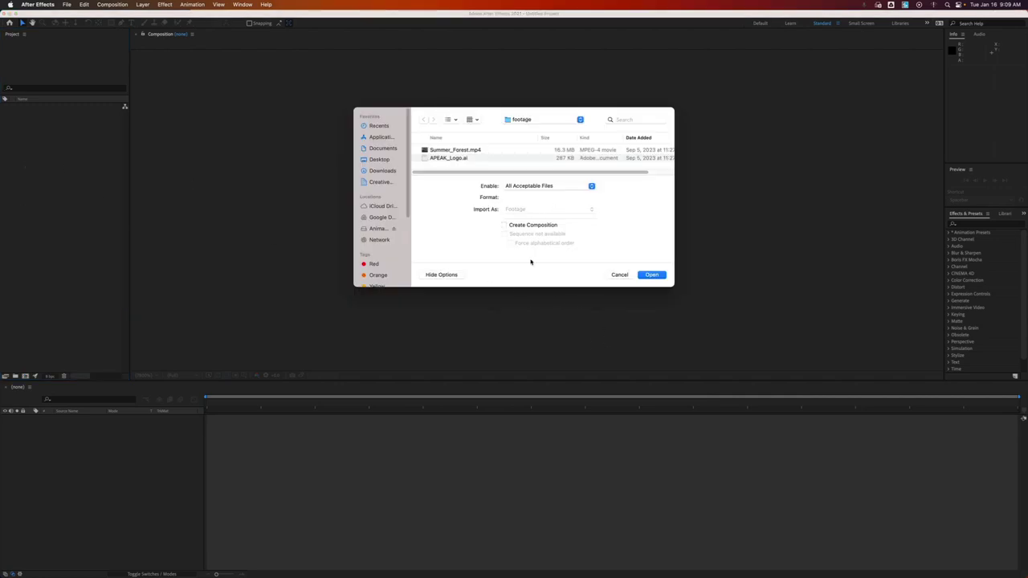
left_click(620, 276)
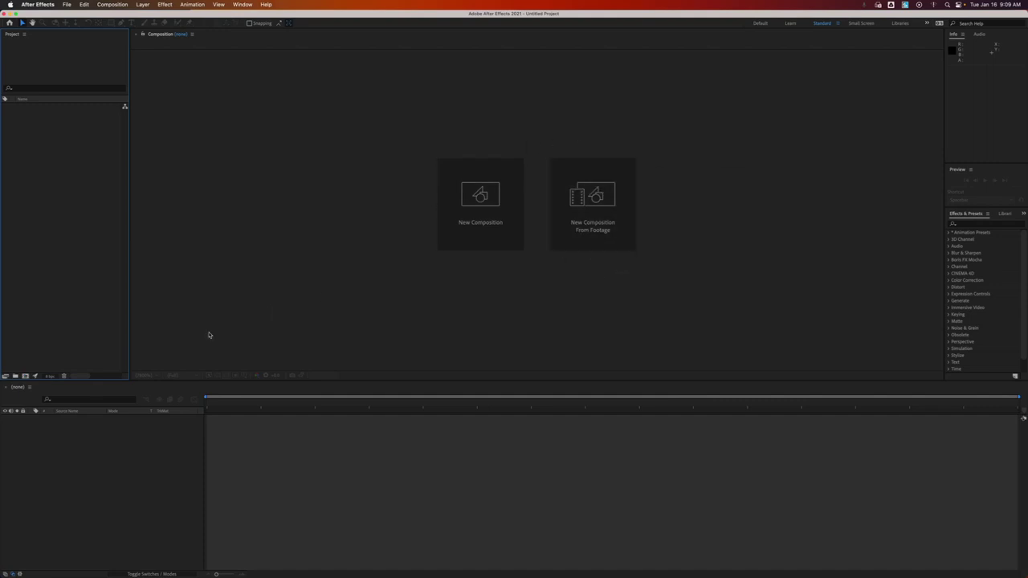
left_click(88, 492)
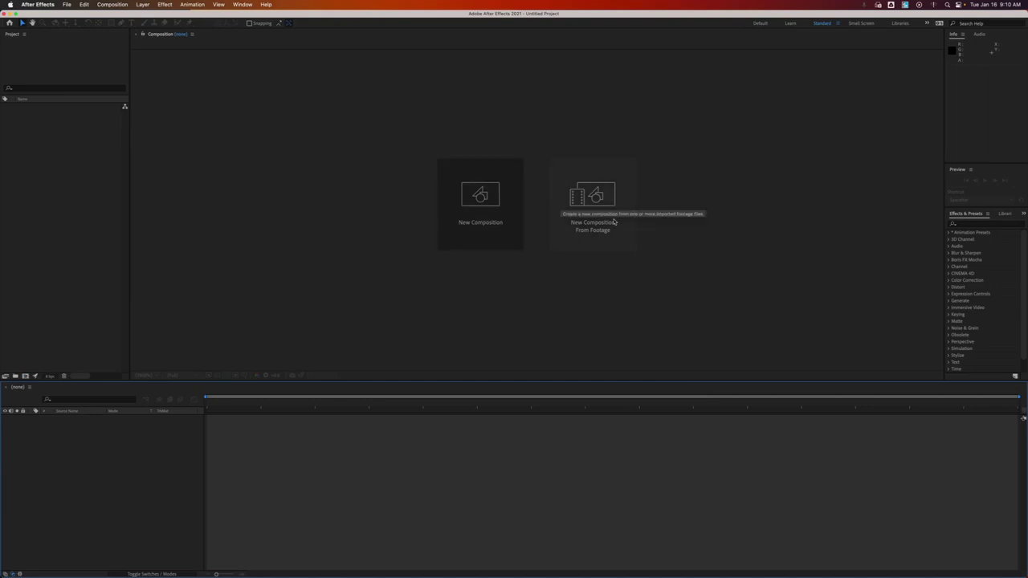
Create Comp 1 at 1920×1080 and 24 fps after reviewing the Advanced and 3D Renderer settings
left_click(462, 208)
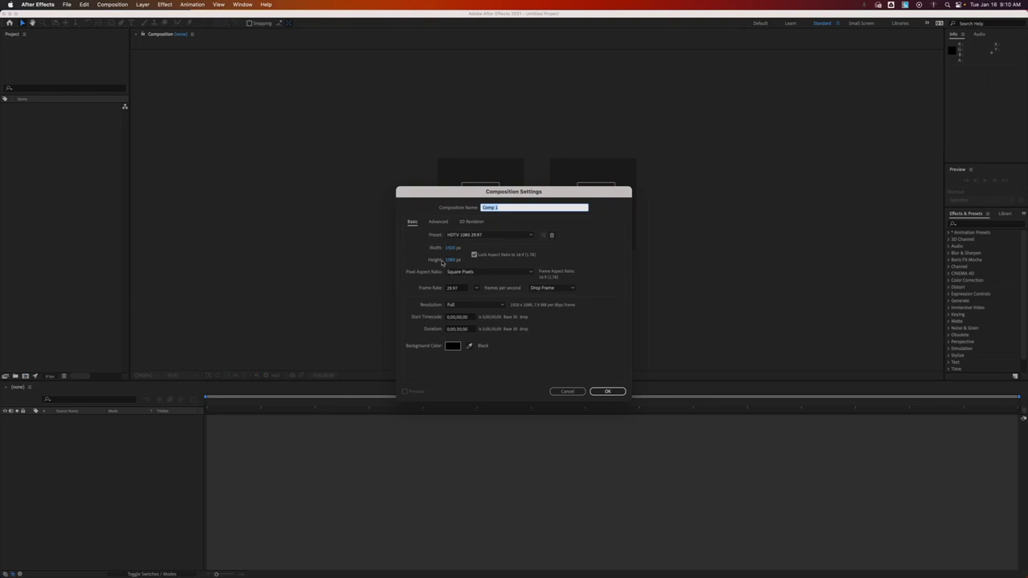
left_click(463, 287)
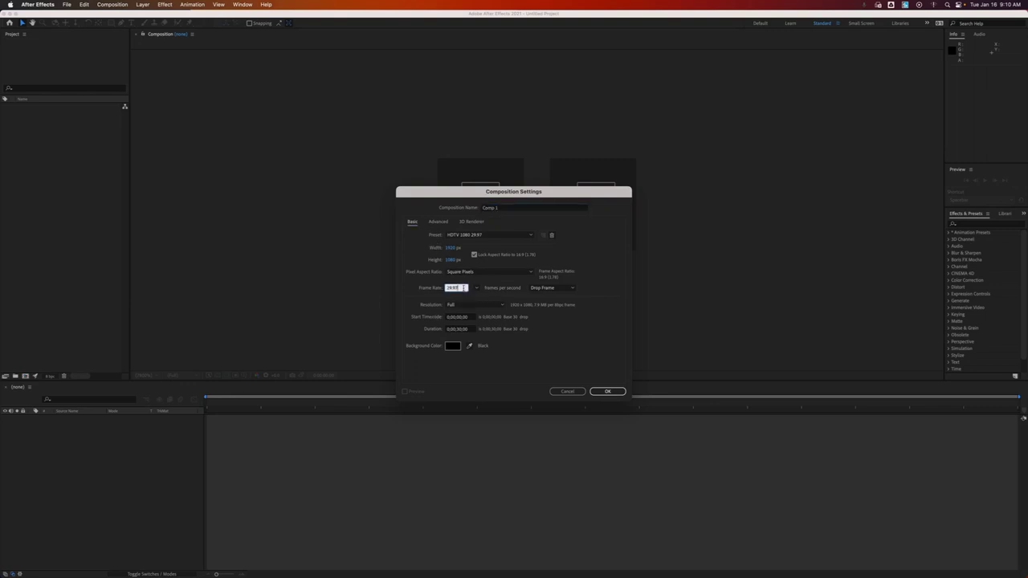
type("24")
left_click(571, 341)
left_click(440, 224)
left_click(472, 223)
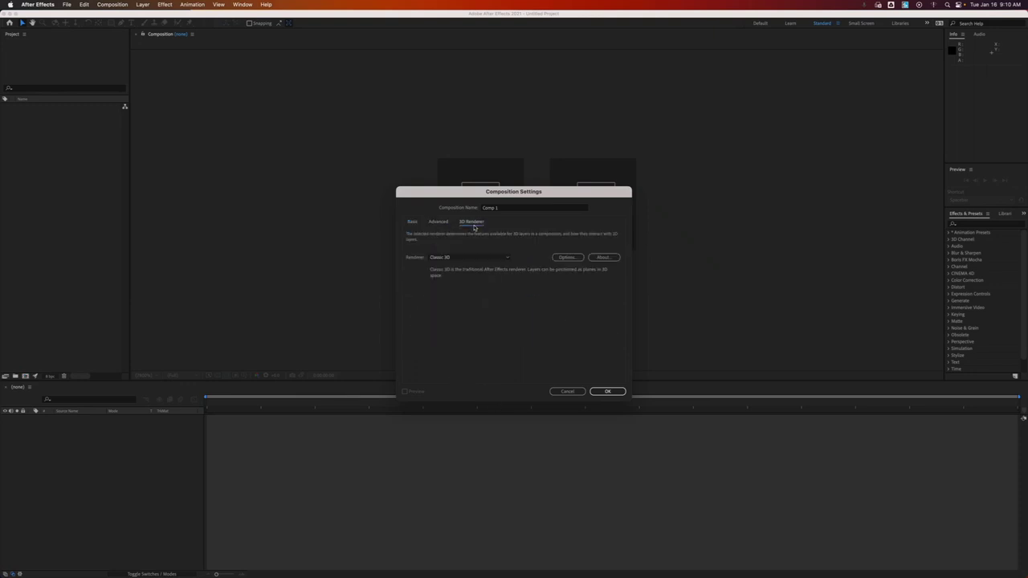
left_click(414, 222)
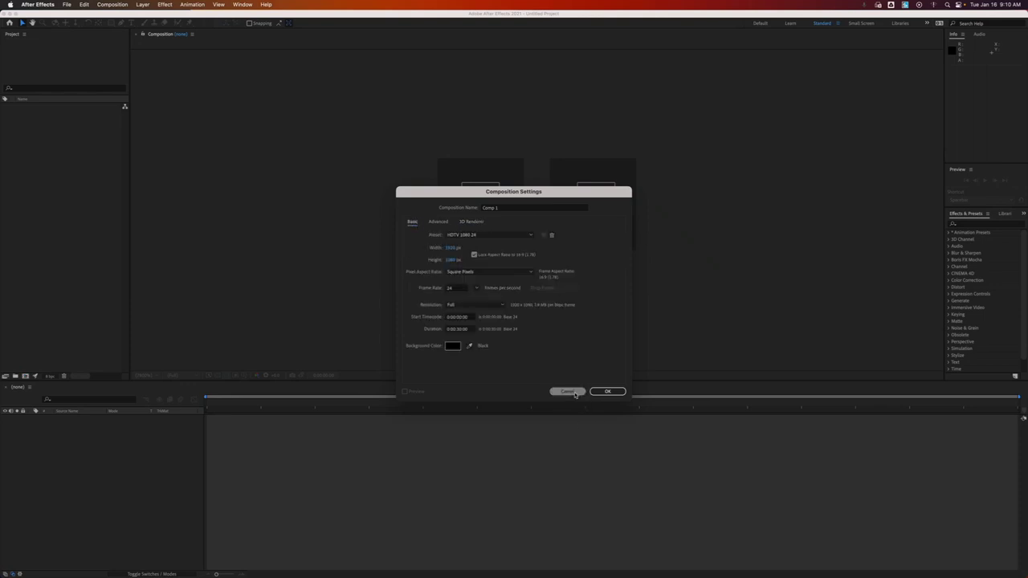
left_click(605, 391)
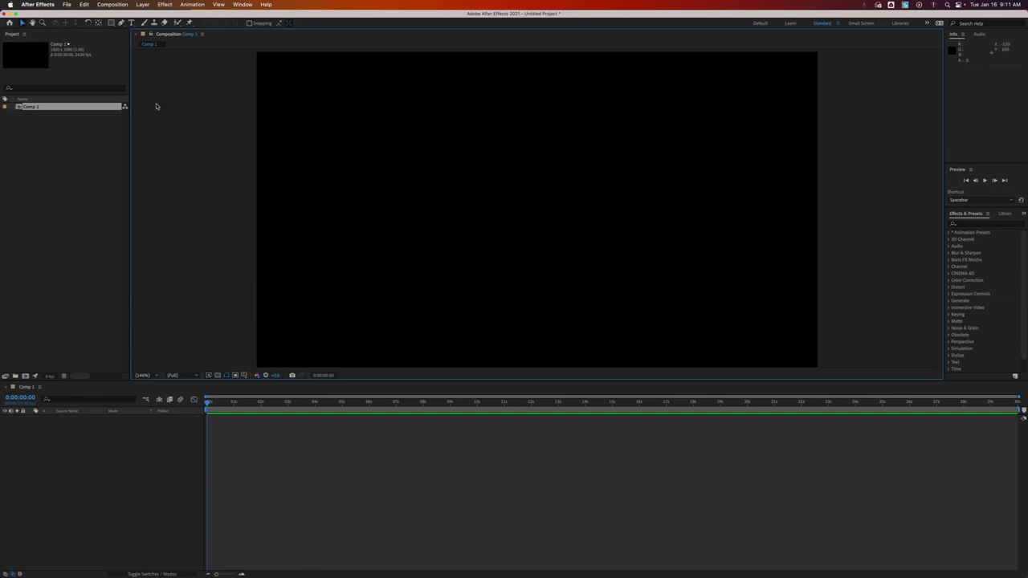
Show the Learn panel via Window > Learn, then reposition it and make it taller
left_click(240, 4)
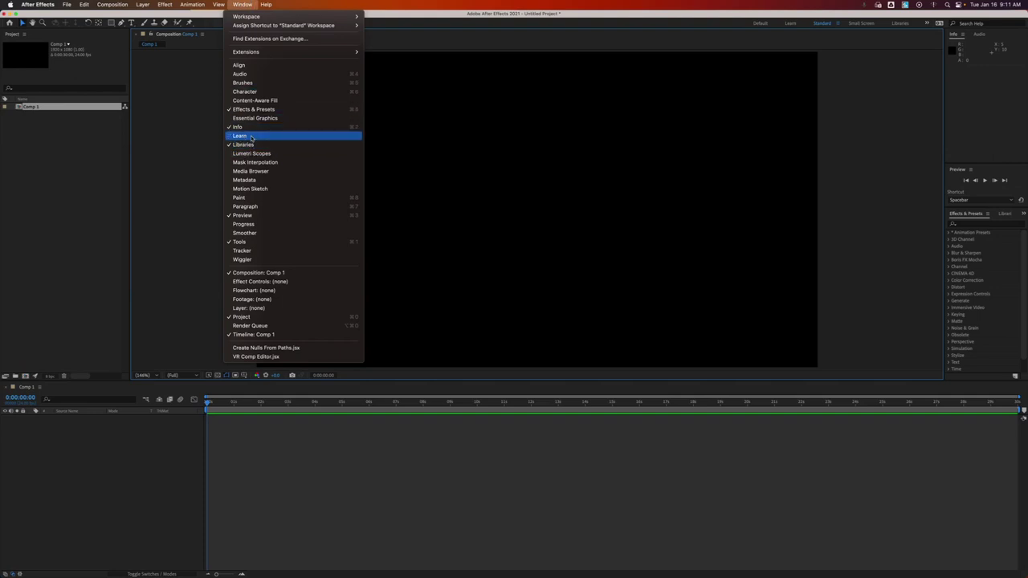
left_click(241, 136)
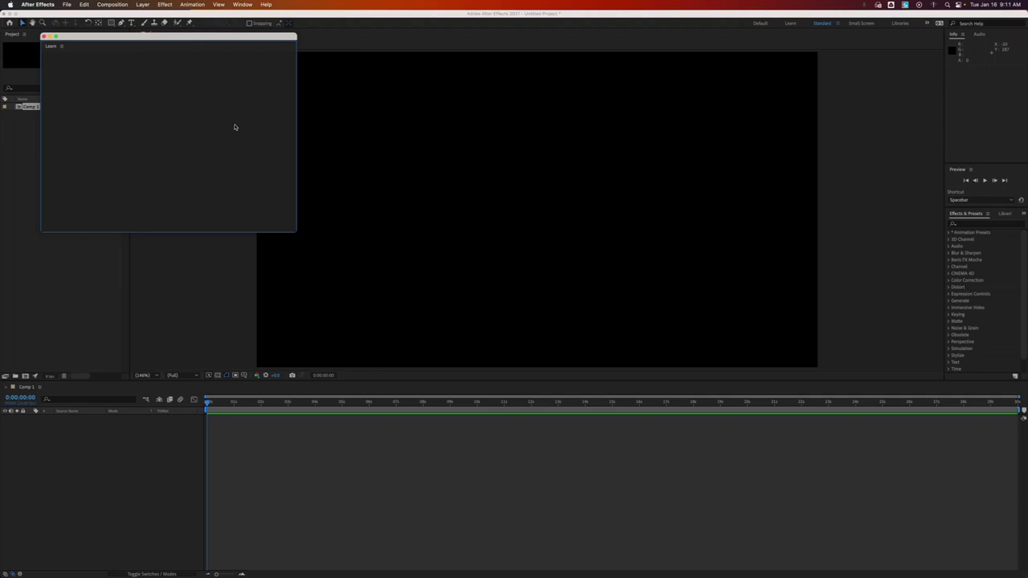
left_click_drag(76, 39, 126, 63)
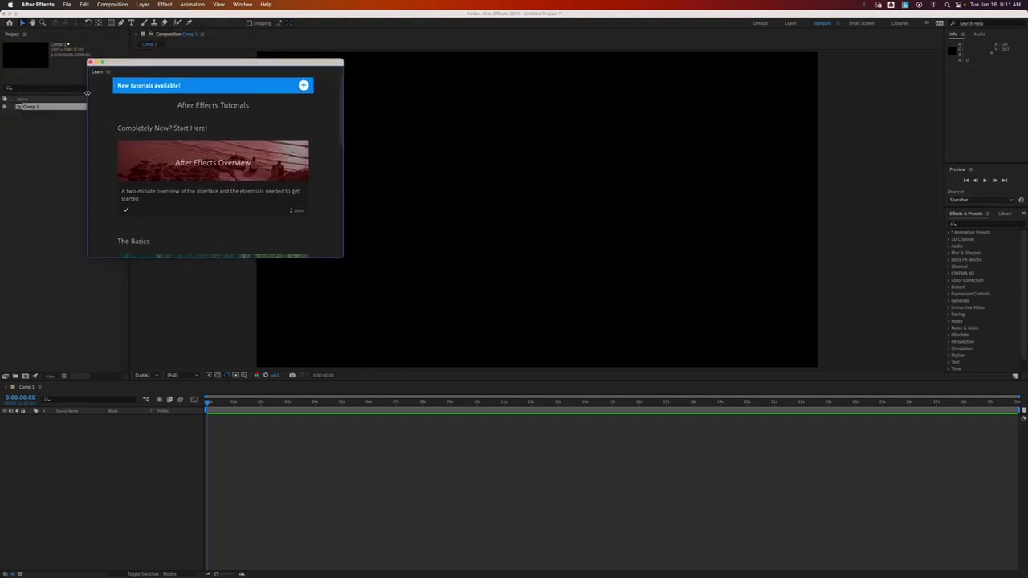
left_click_drag(87, 92, 119, 66)
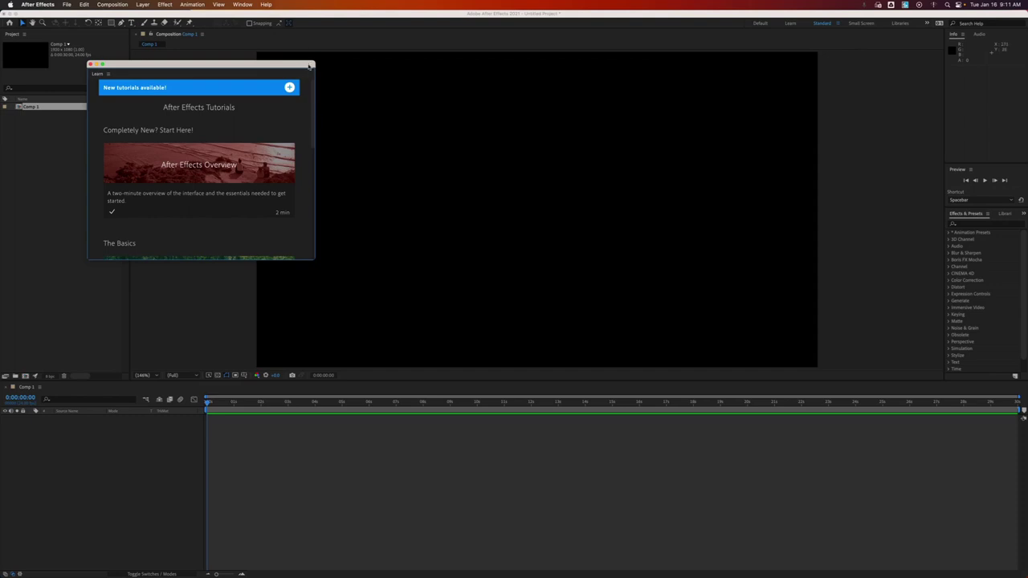
left_click_drag(309, 67, 233, 58)
left_click_drag(149, 253, 190, 331)
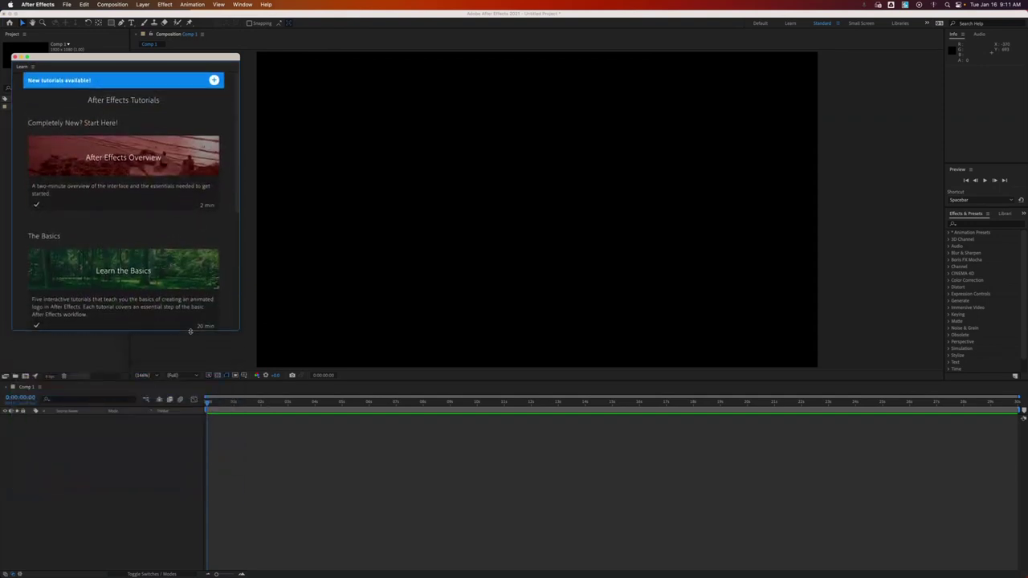
Start the After Effects Overview tutorial, discarding project changes and acknowledging the locked-file warning
left_click(130, 163)
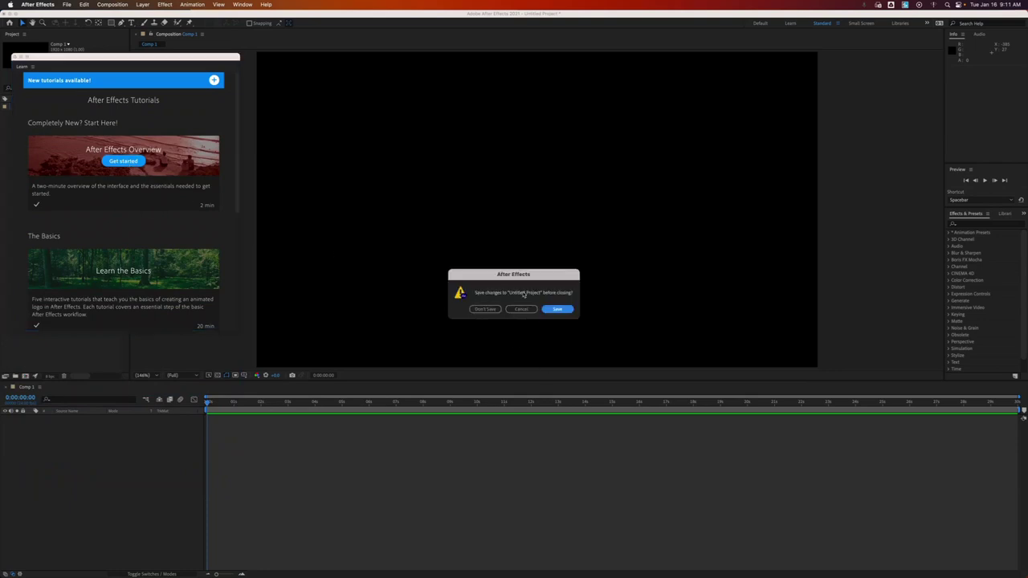
left_click(486, 310)
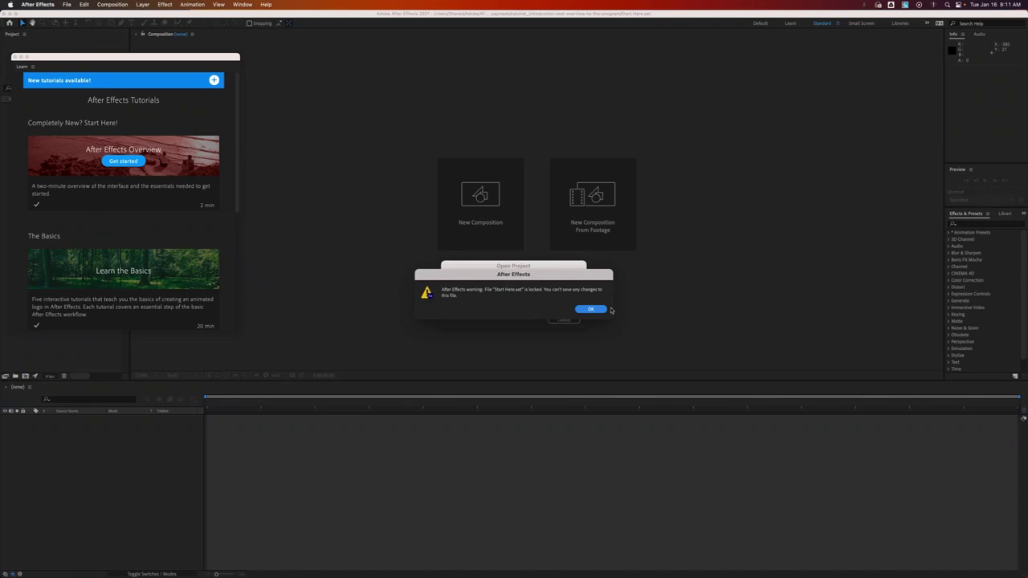
left_click(591, 310)
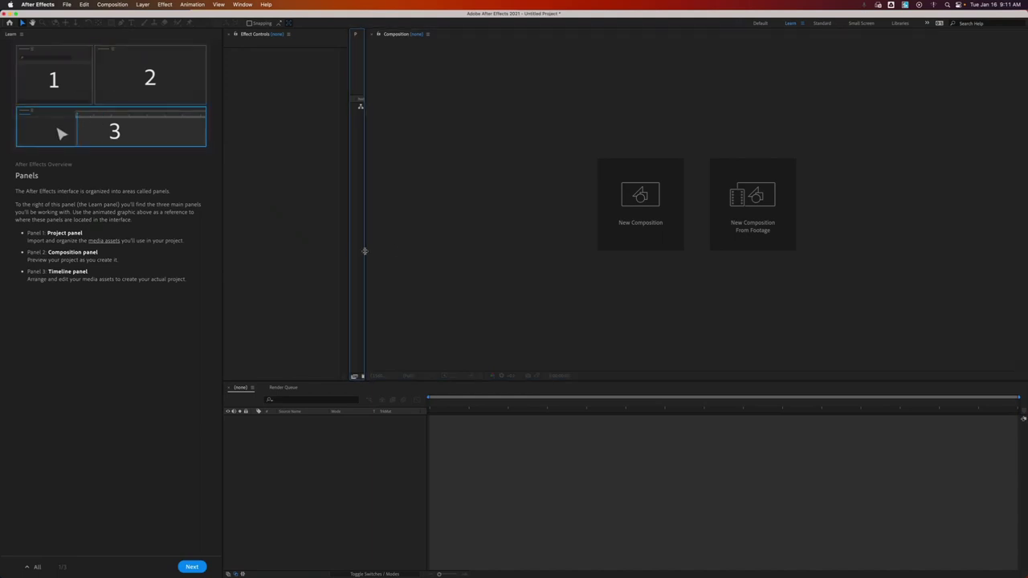
Widen the Project panel, close Effect Controls, and focus the Project, Composition and Timeline panels
left_click_drag(365, 251, 478, 264)
left_click(264, 160)
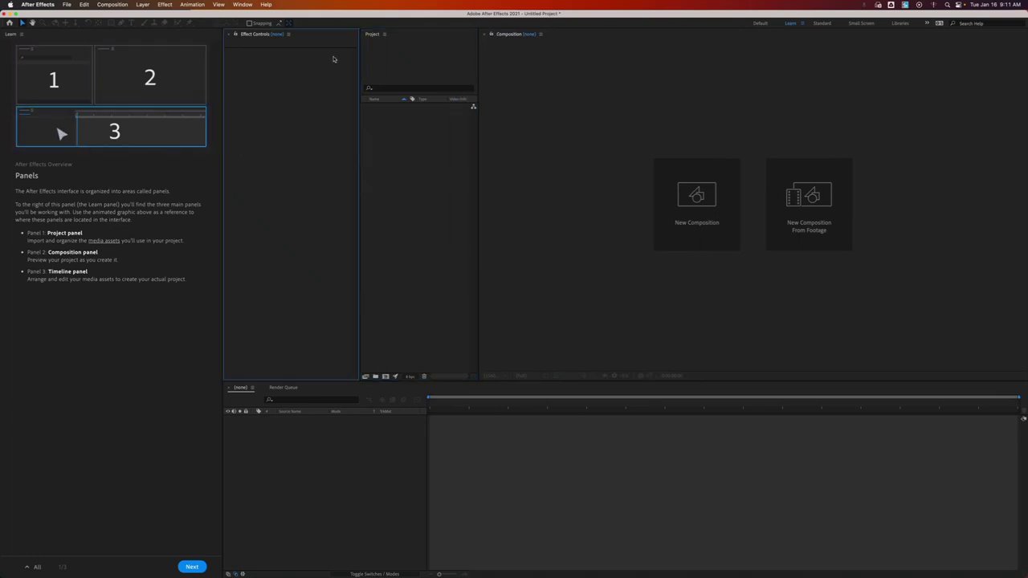
left_click(290, 36)
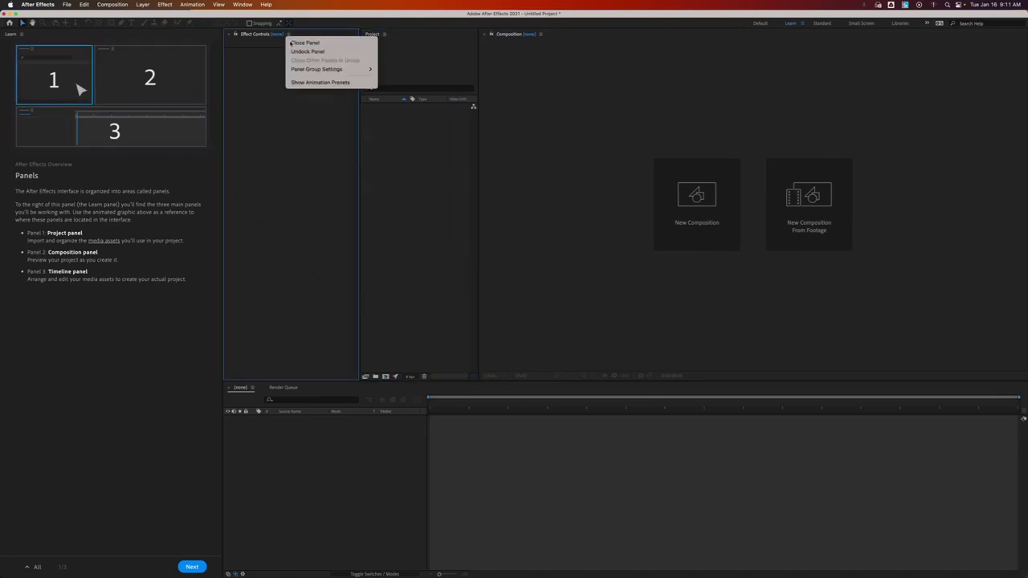
left_click(299, 39)
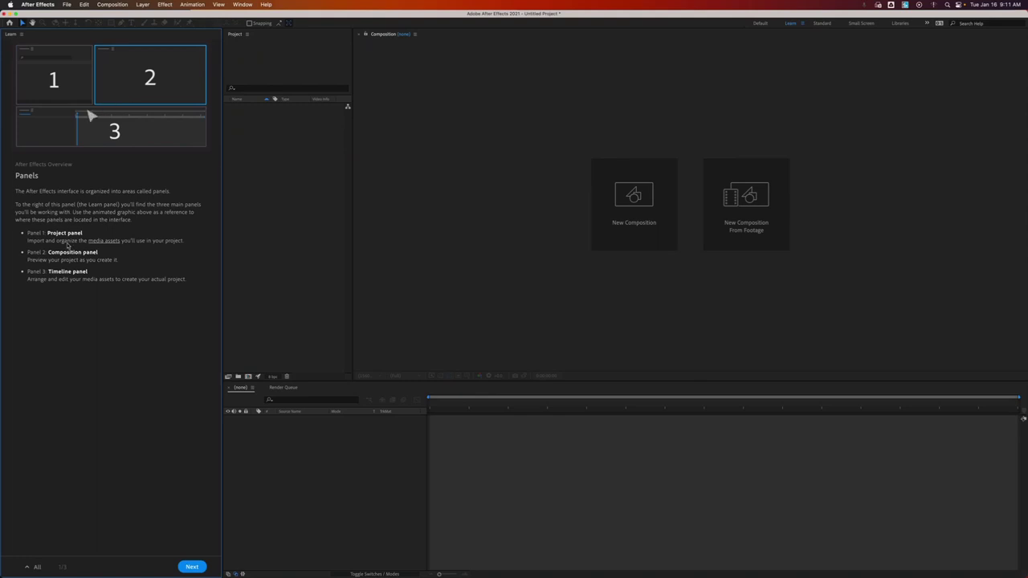
left_click(321, 222)
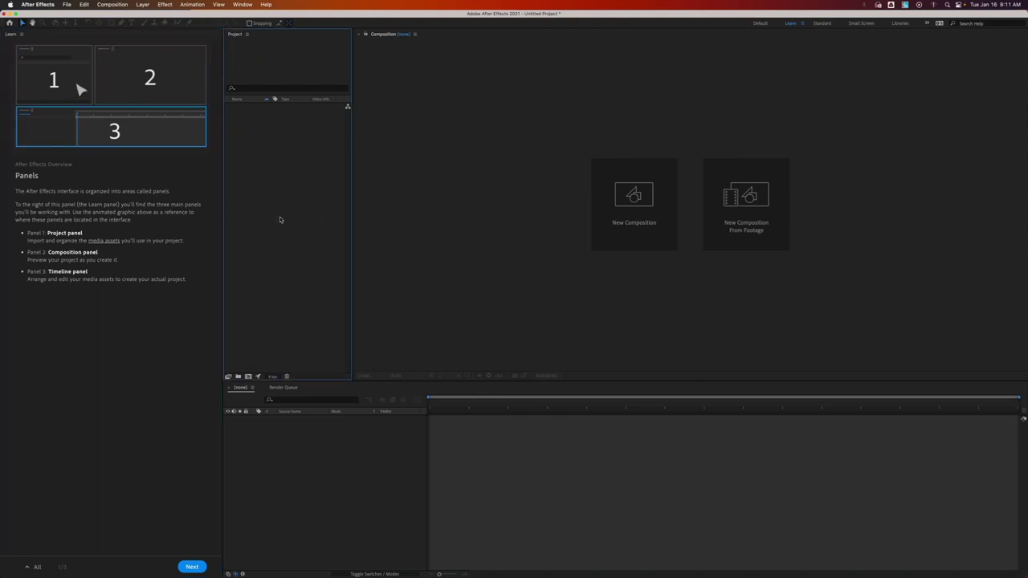
left_click(495, 174)
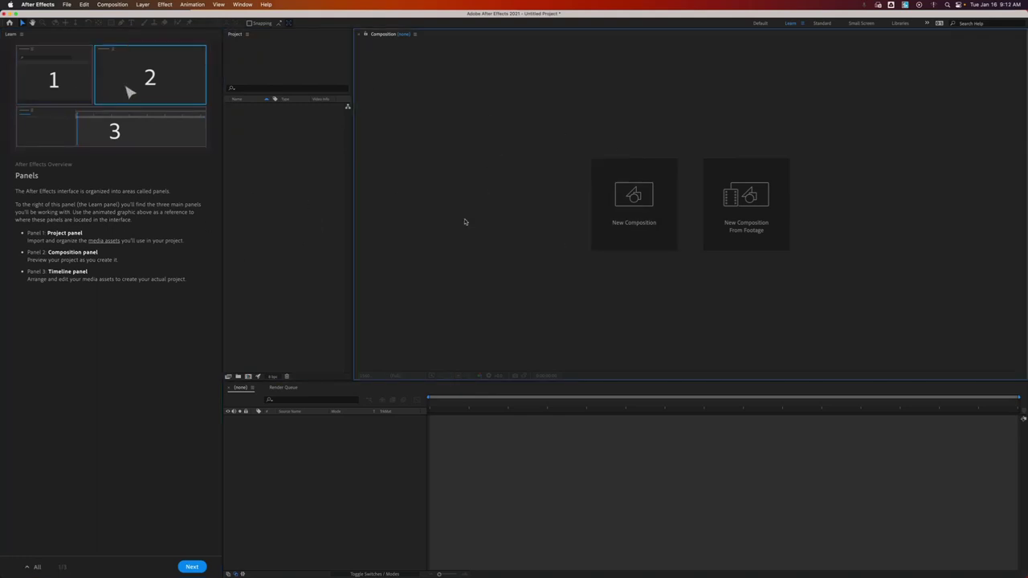
left_click(546, 525)
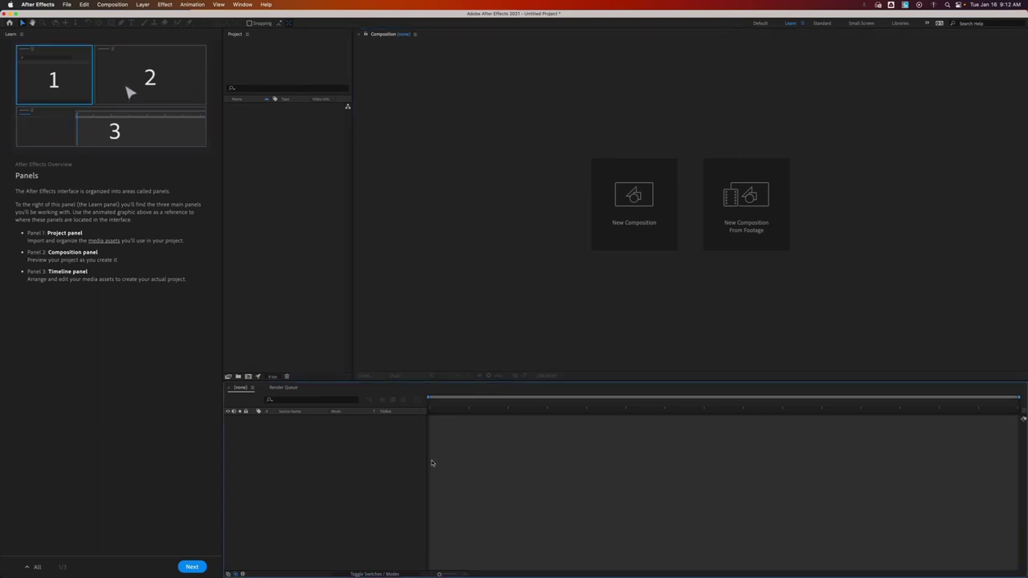
Advance to the Adjust Panels lesson, widen the project area, and switch to the Default workspace
left_click(191, 567)
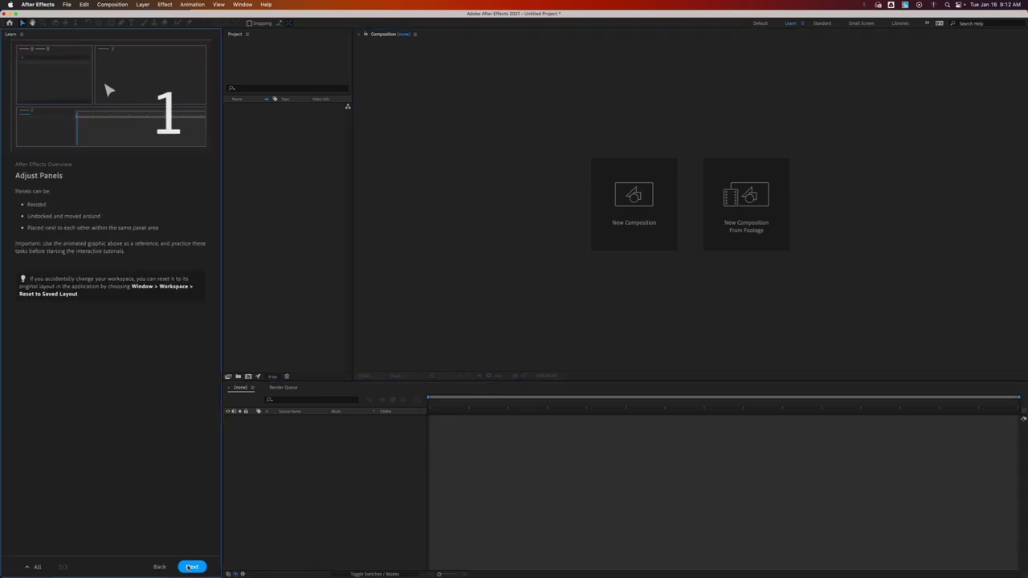
left_click_drag(358, 336, 412, 365)
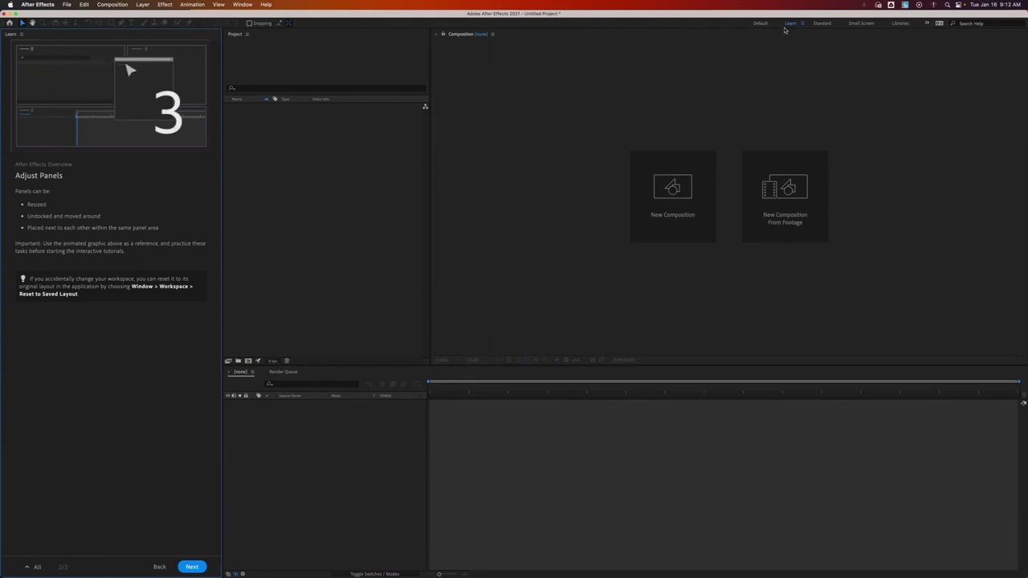
left_click(759, 23)
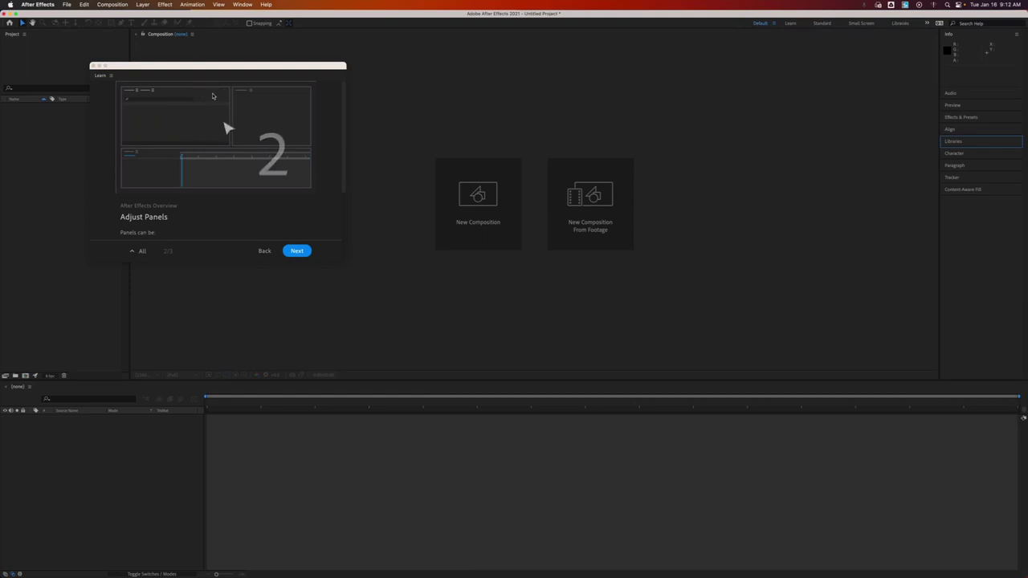
Advance past the Overview tutorial and scroll through the Learn panel content
left_click(296, 250)
left_click(294, 252)
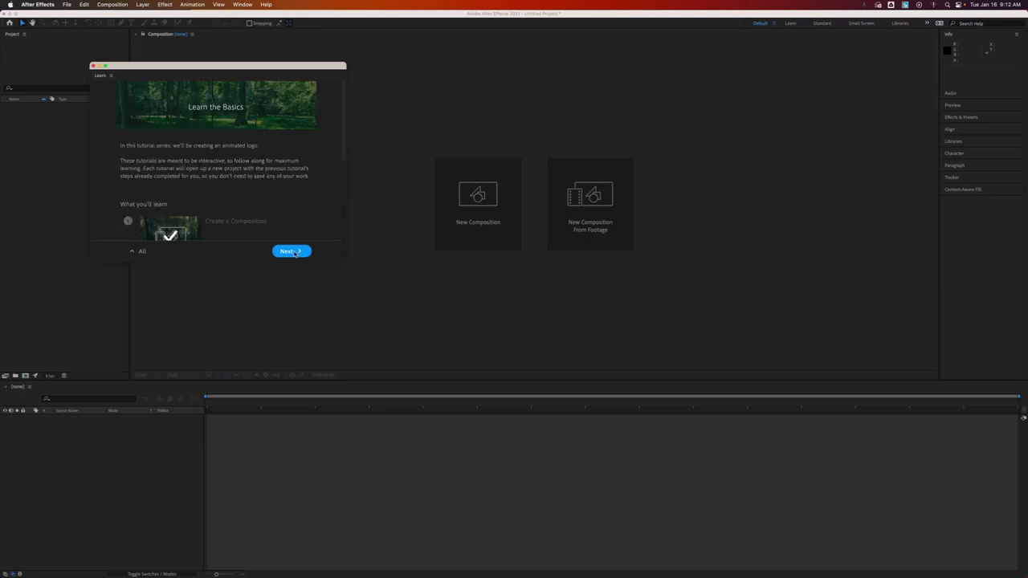
scroll(236, 210, "down", 5)
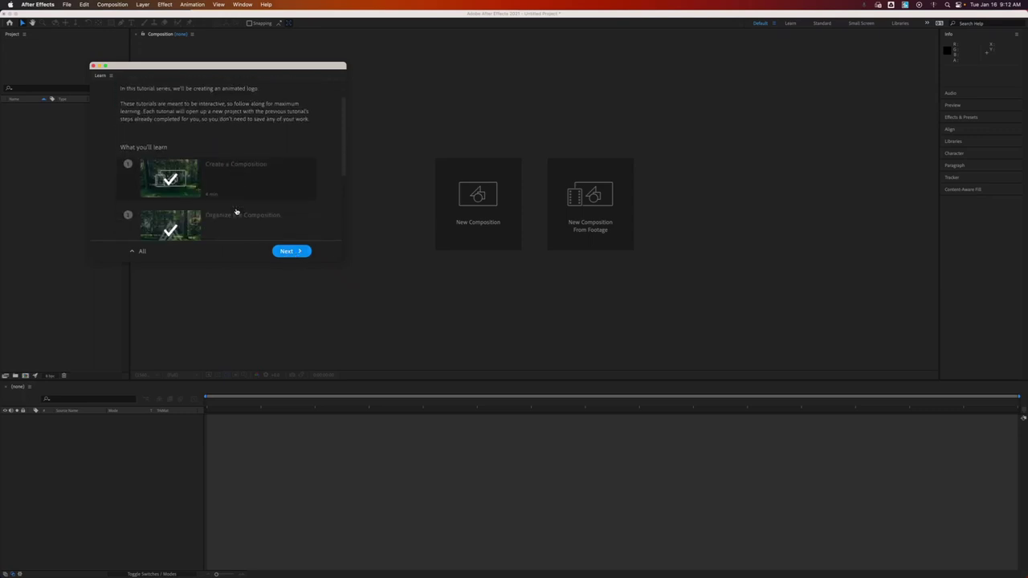
scroll(236, 210, "down", 2)
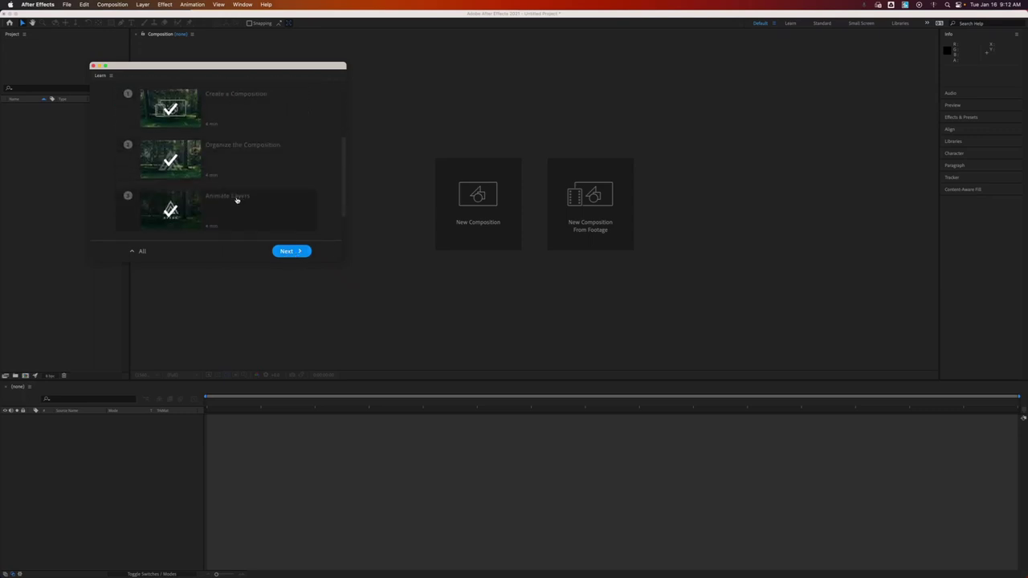
scroll(241, 213, "up", 3)
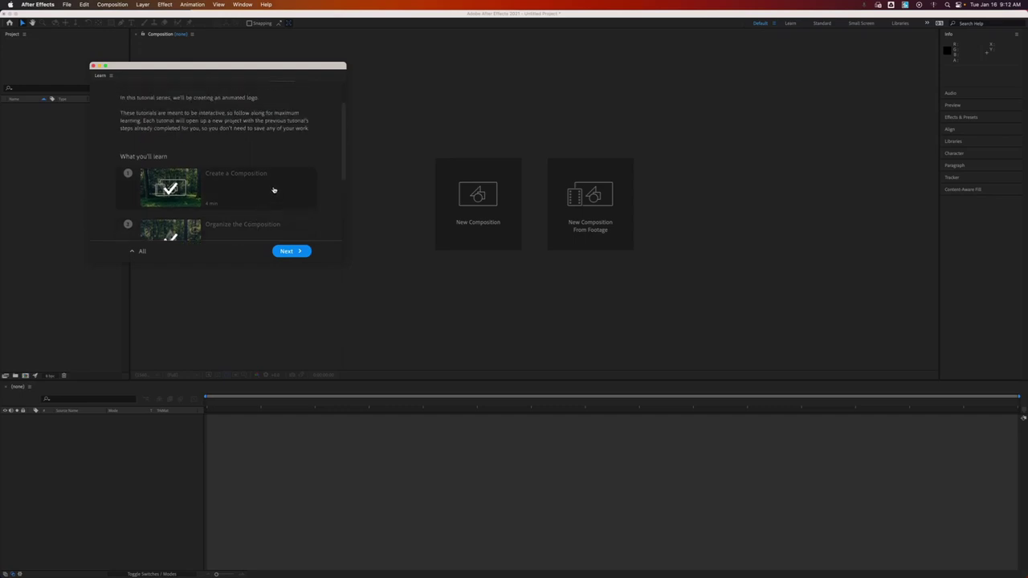
scroll(265, 193, "up", 2)
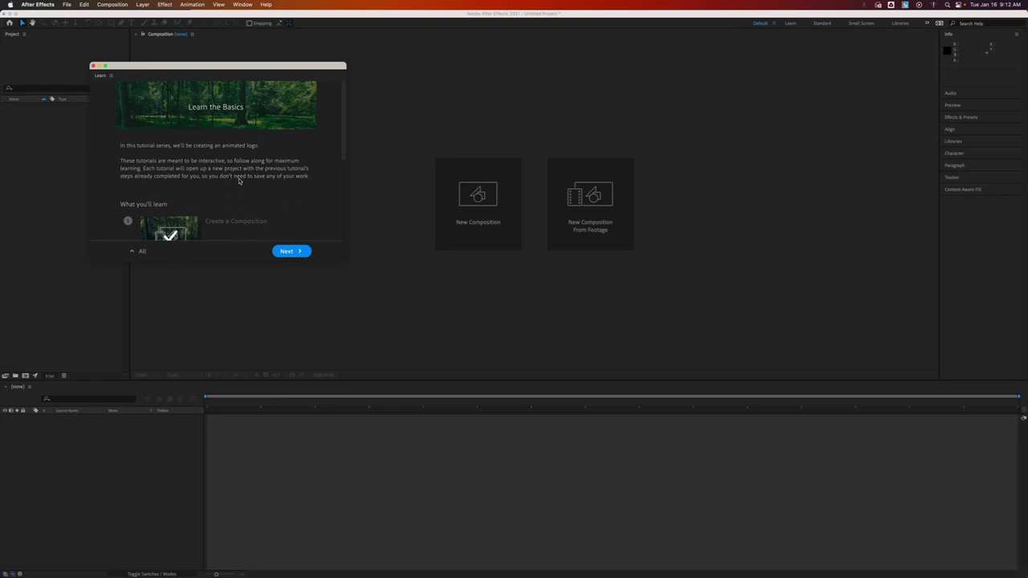
scroll(239, 180, "down", 3)
scroll(285, 213, "up", 3)
Close and reopen the Learn panel from Window, then move it lower and make it taller
left_click(92, 67)
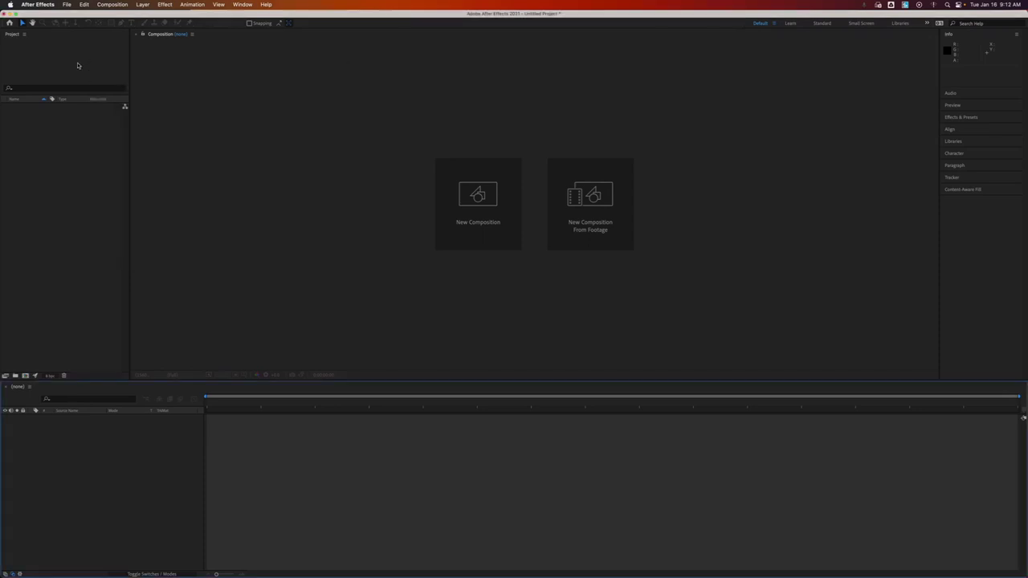
left_click(242, 4)
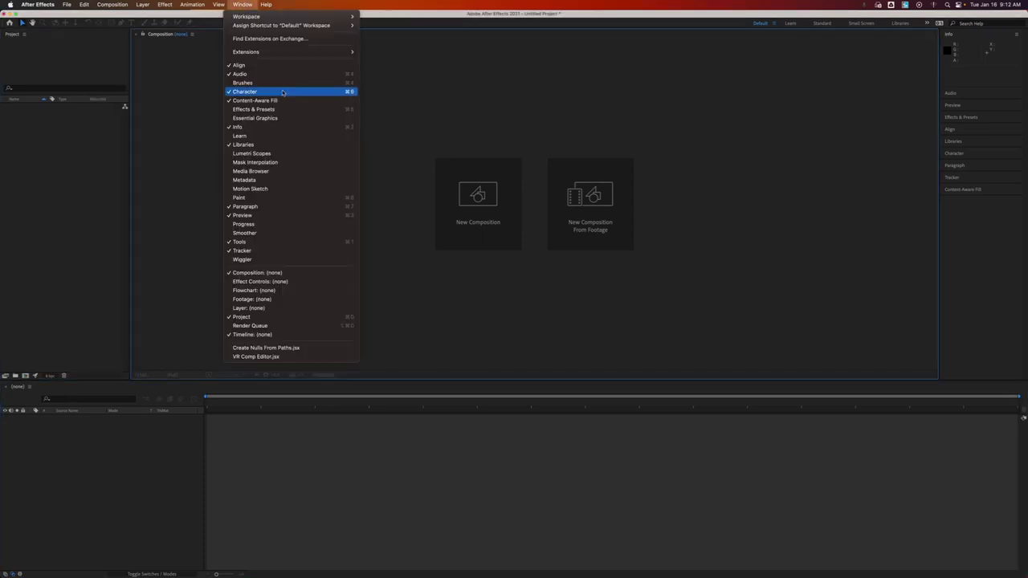
left_click(275, 136)
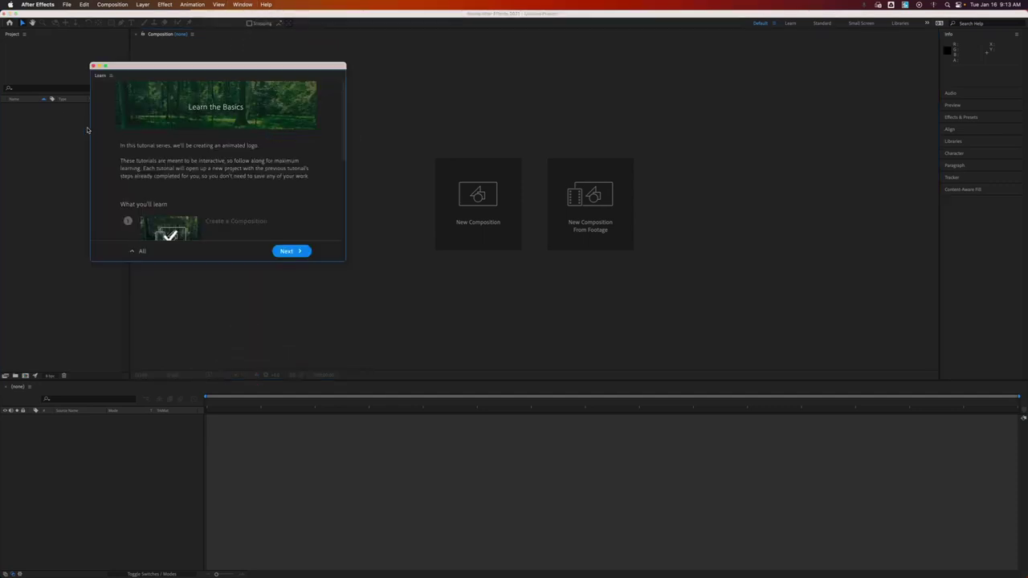
left_click(25, 35)
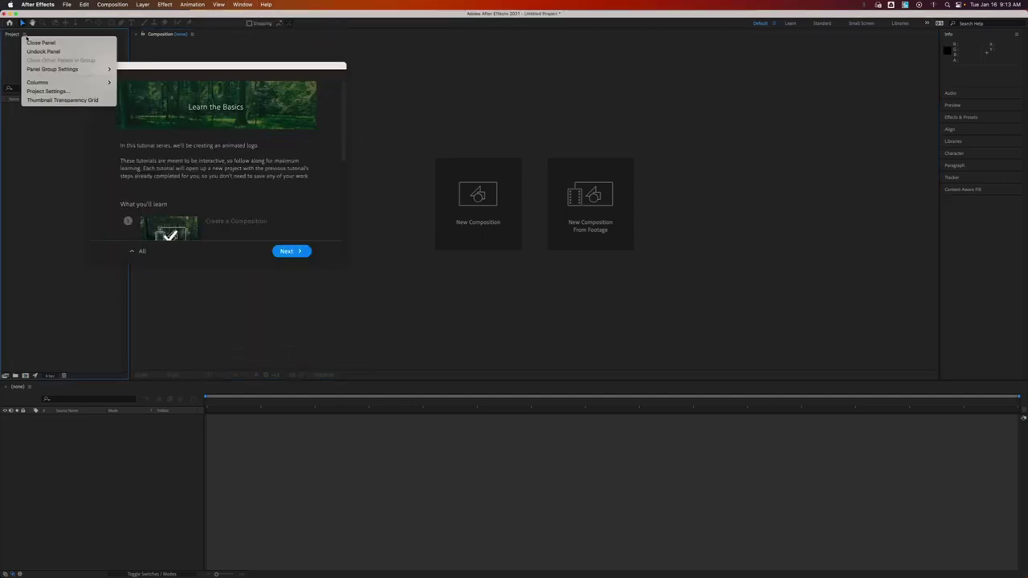
left_click(6, 54)
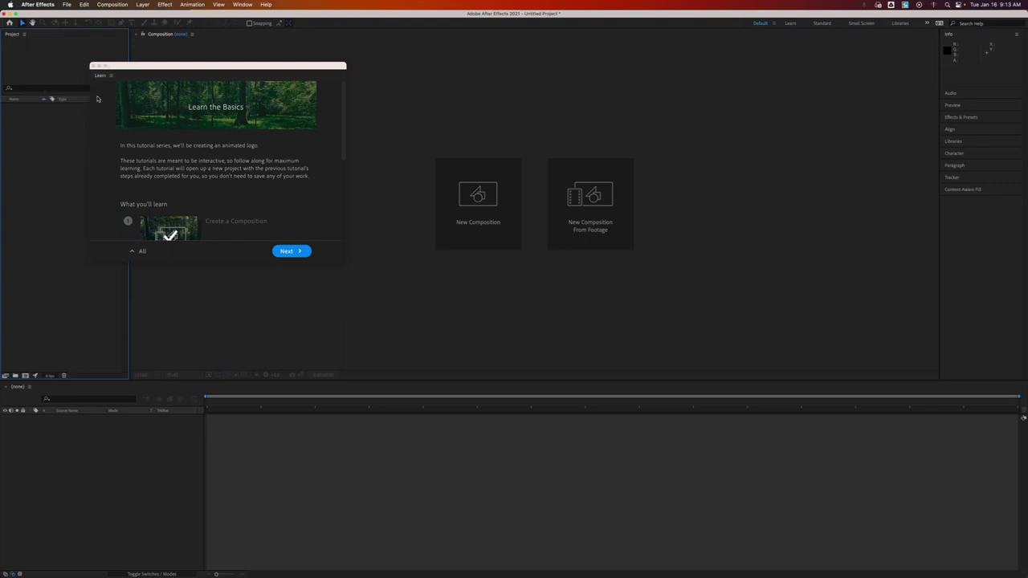
left_click_drag(128, 67, 115, 188)
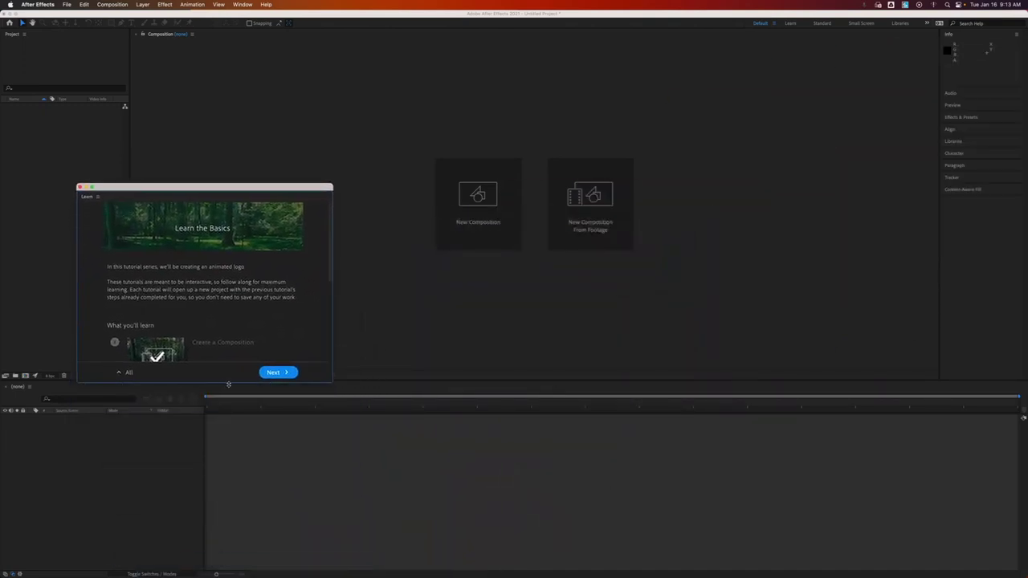
left_click_drag(224, 383, 191, 561)
Start the Learn the Basics tutorial from All tutorials, choosing Don't Save and OK
left_click(126, 560)
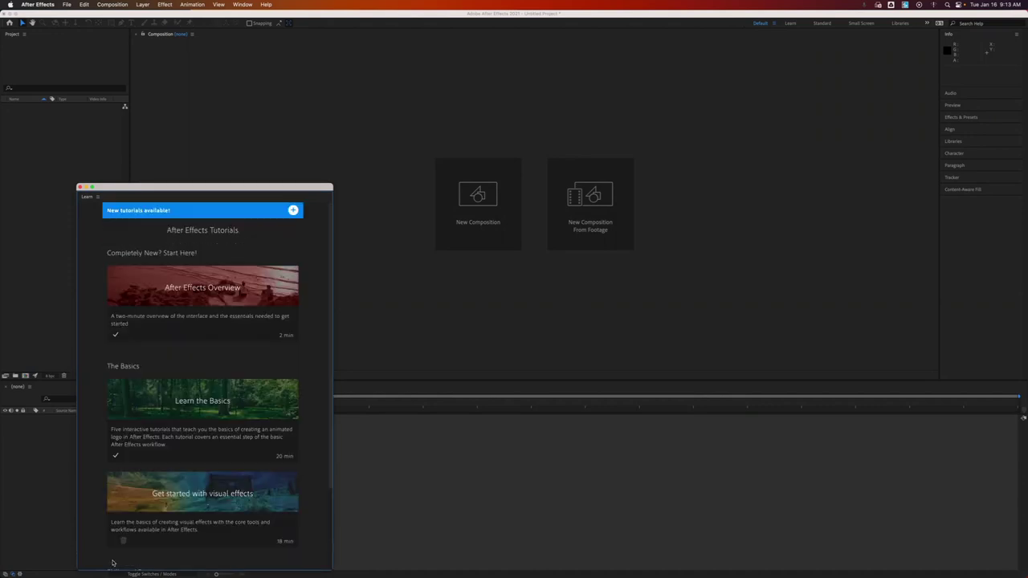
left_click(217, 405)
left_click_drag(217, 191, 202, 82)
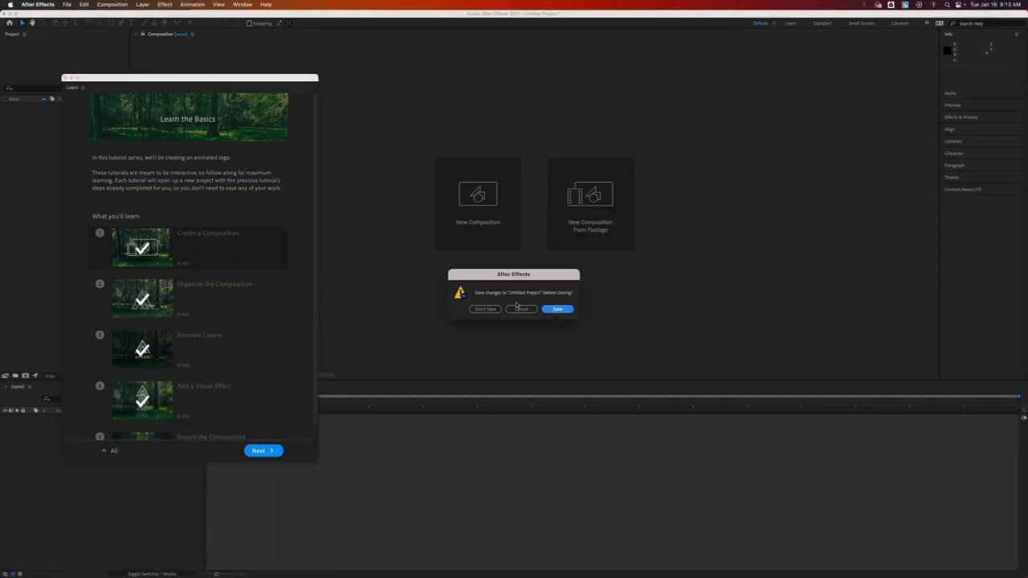
left_click(491, 309)
left_click(590, 311)
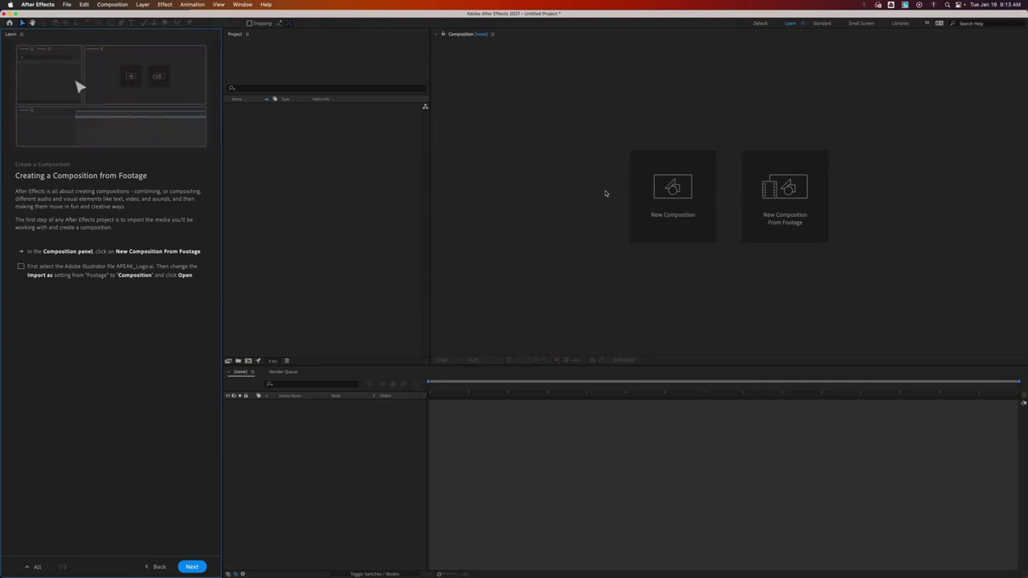
From New Composition From Footage, select APEAK_Logo.ai with Import As set to Composition
left_click(771, 209)
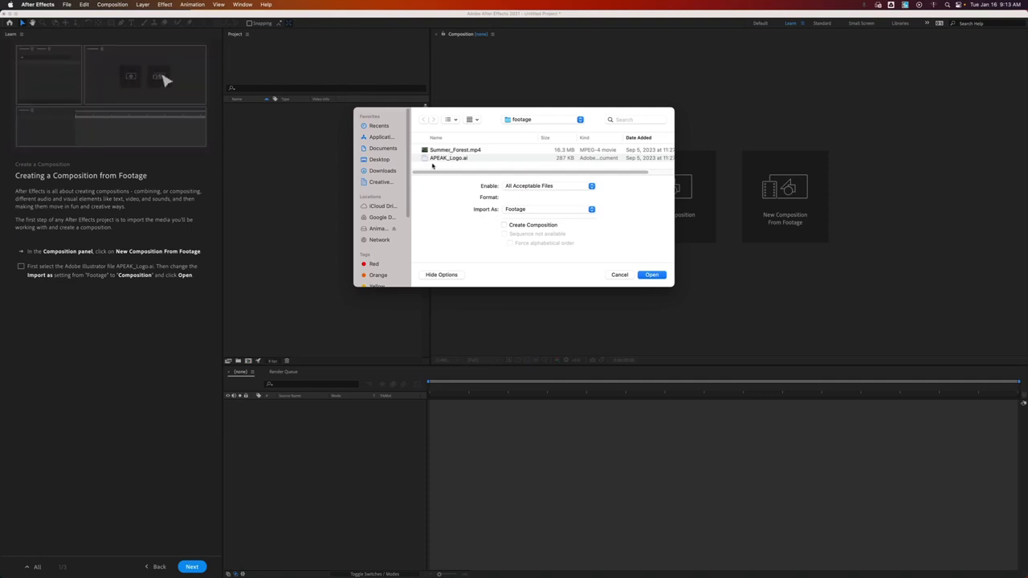
left_click(440, 160)
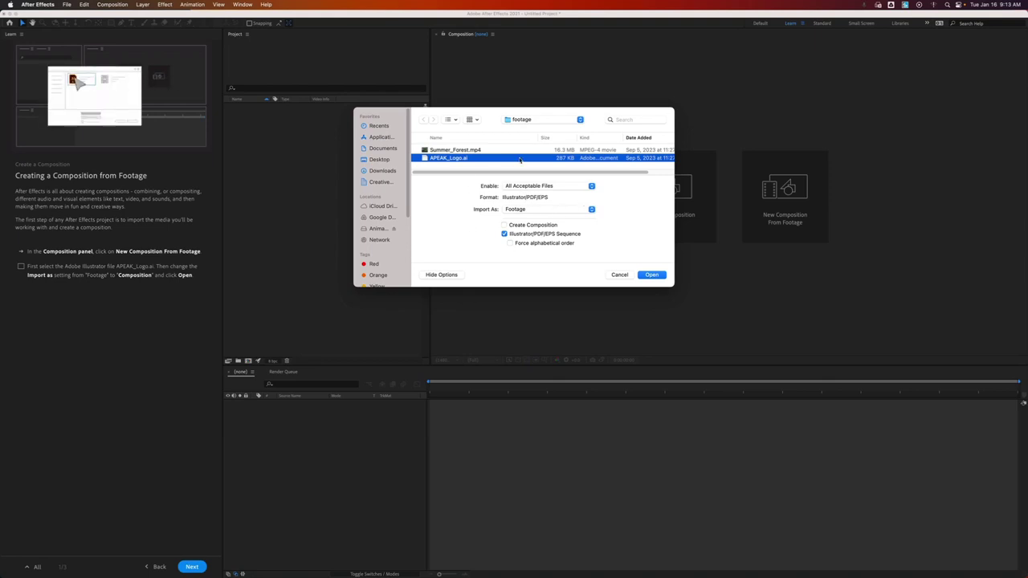
left_click(520, 210)
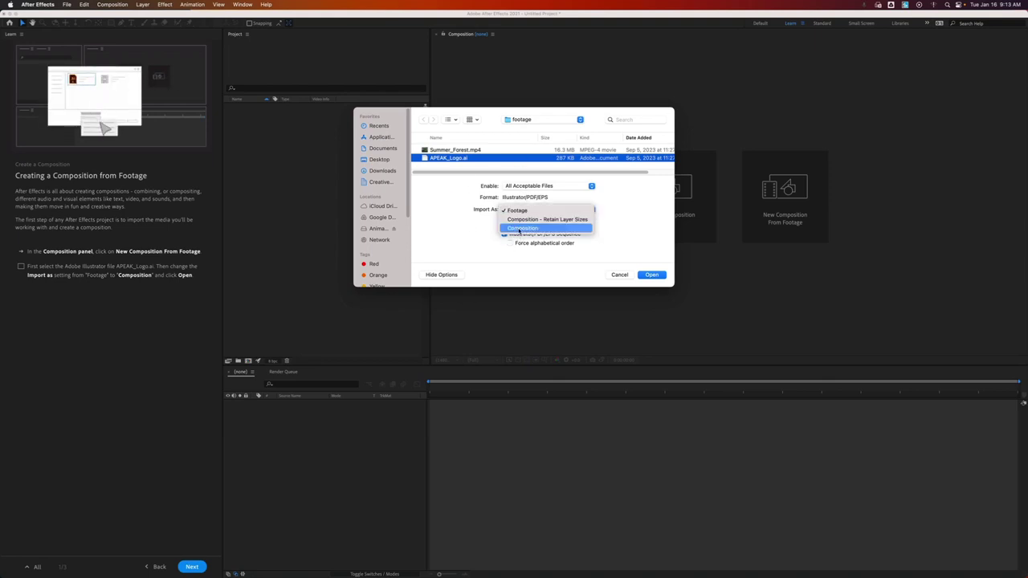
left_click(519, 230)
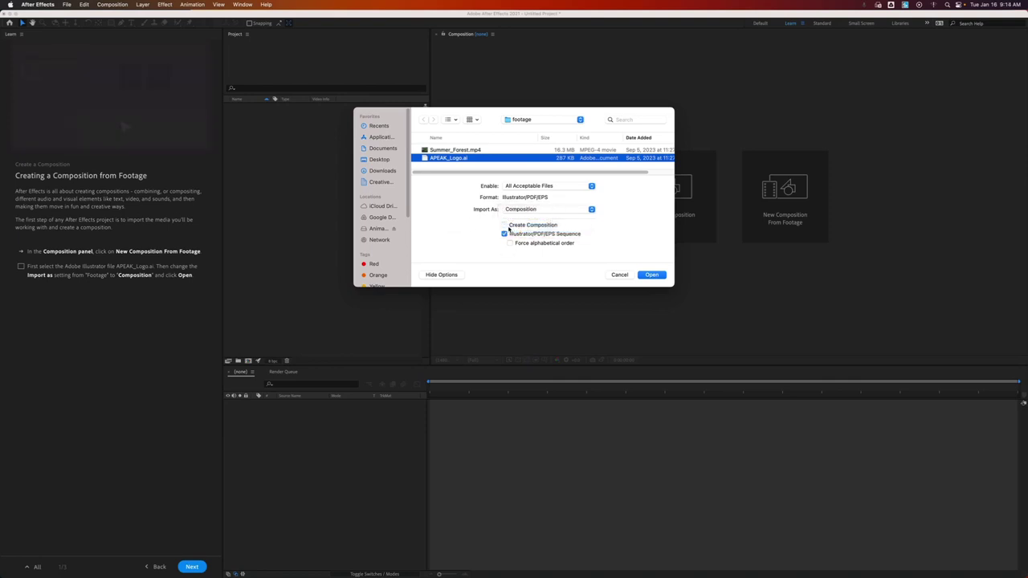
Import APEAK_Logo.ai, inspect its layers folder and composition, and advance to Opening the Composition
left_click(642, 275)
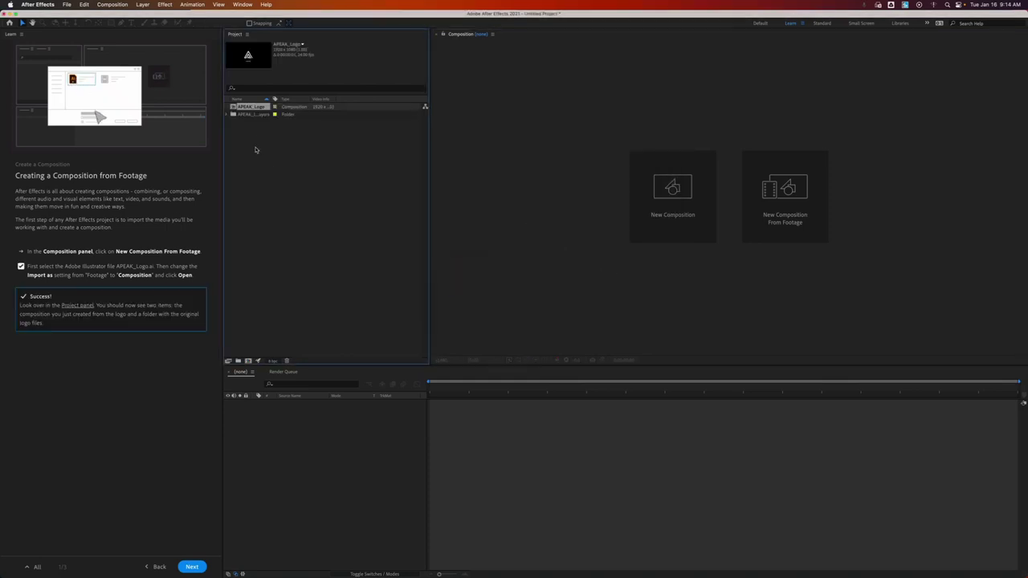
left_click(262, 115)
left_click(285, 177)
left_click(263, 108)
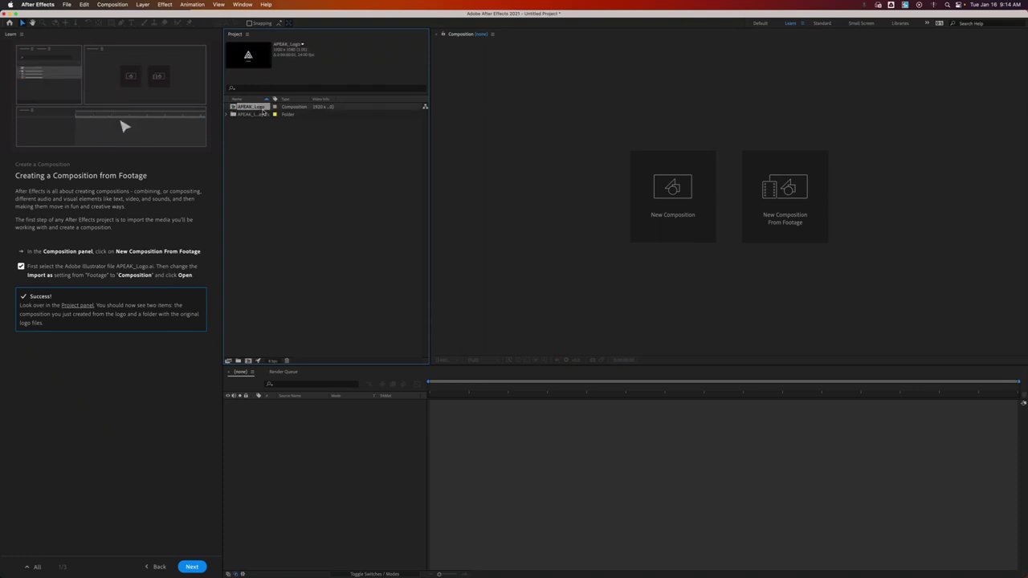
left_click(293, 197)
left_click(192, 567)
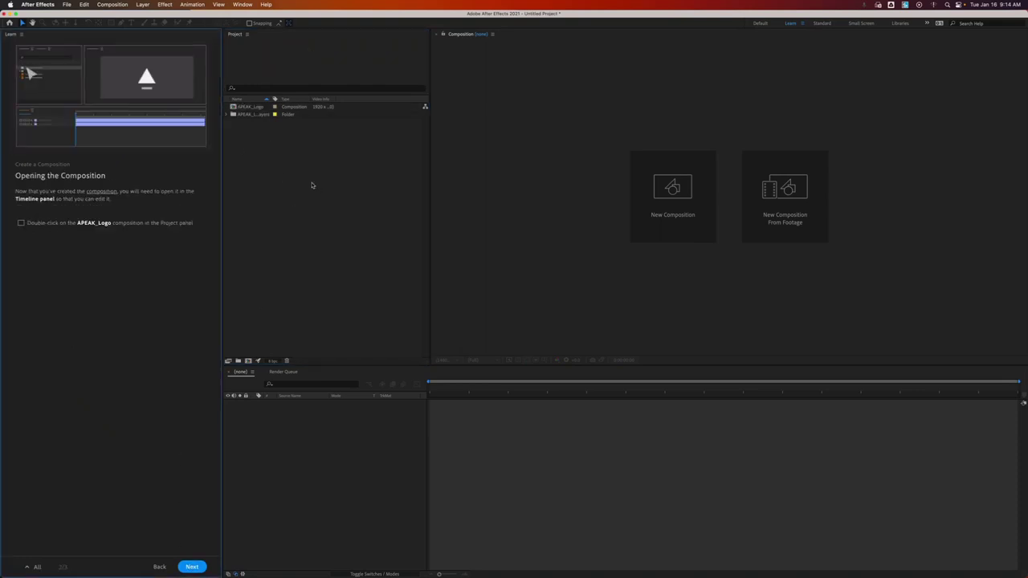
Open the APEAK_Logo composition, move the playhead to 0, and finish the lesson
double_click(244, 107)
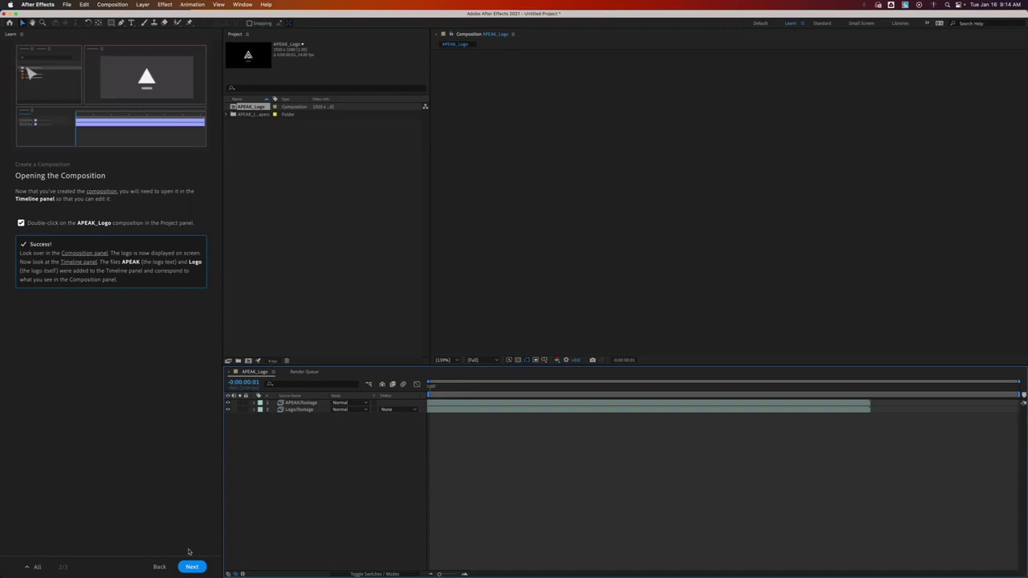
left_click_drag(506, 388, 435, 389)
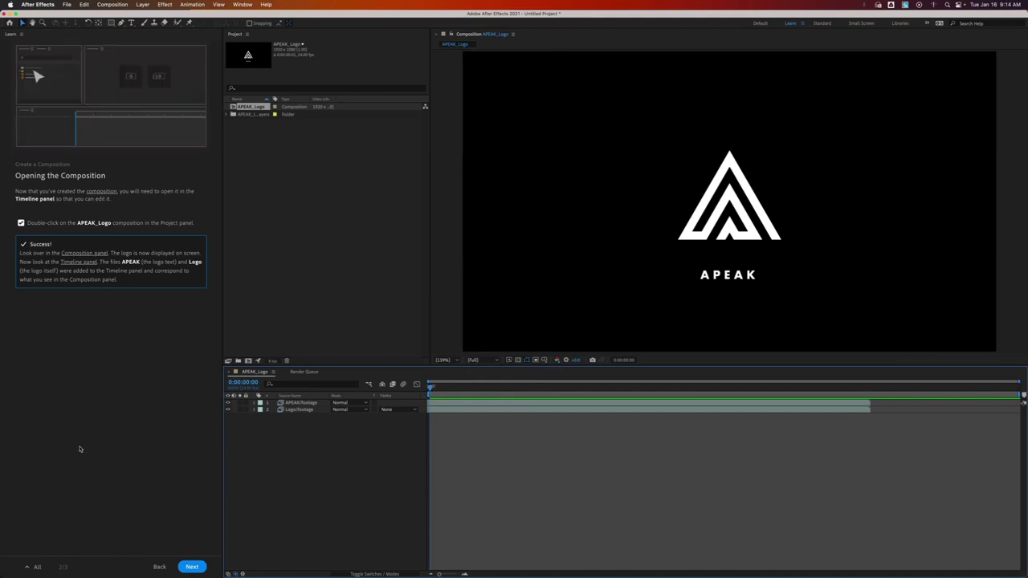
left_click(193, 567)
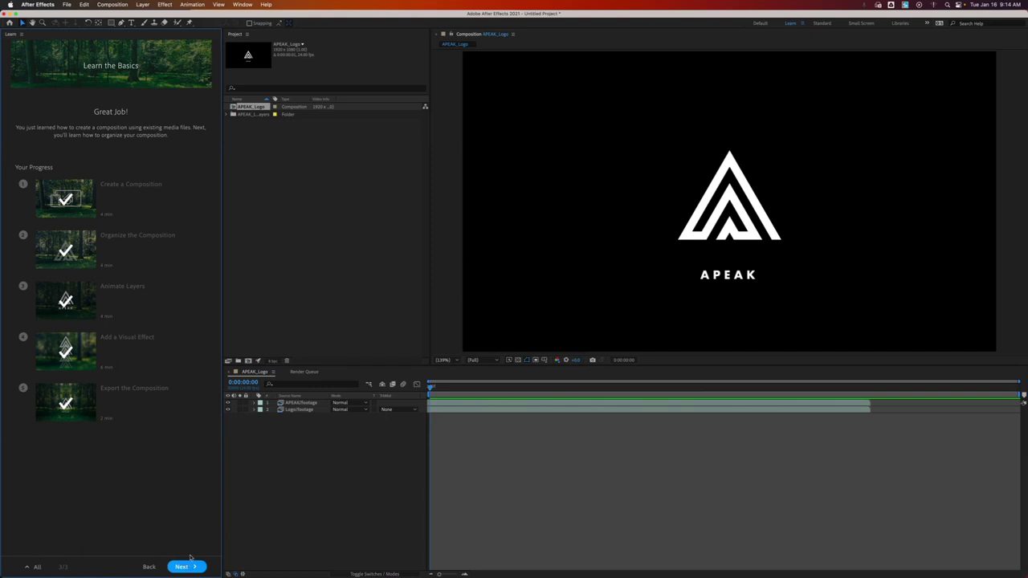
Start the next tutorial lesson, discarding project changes and dismissing the locked-file warning
left_click(191, 567)
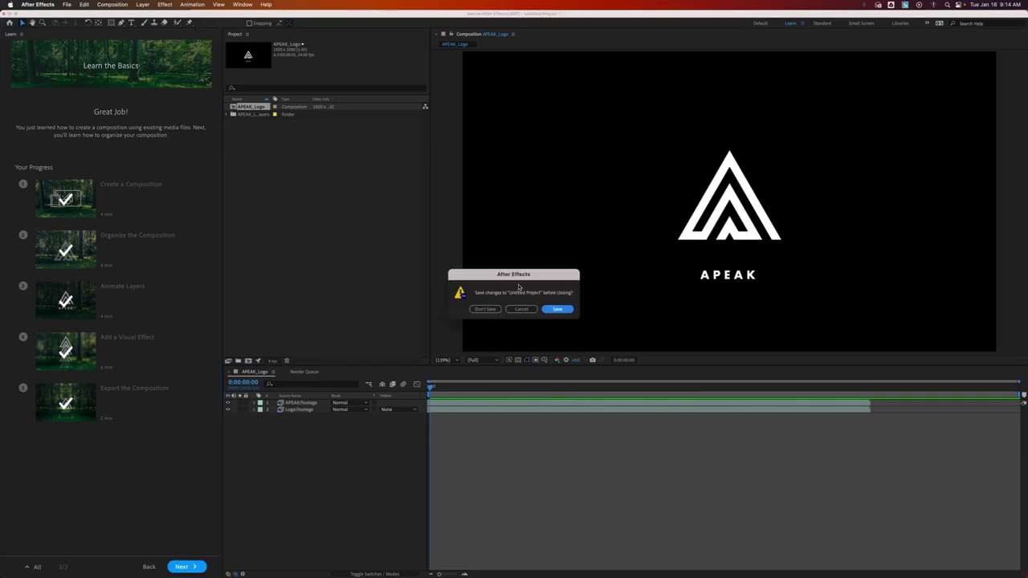
left_click(497, 310)
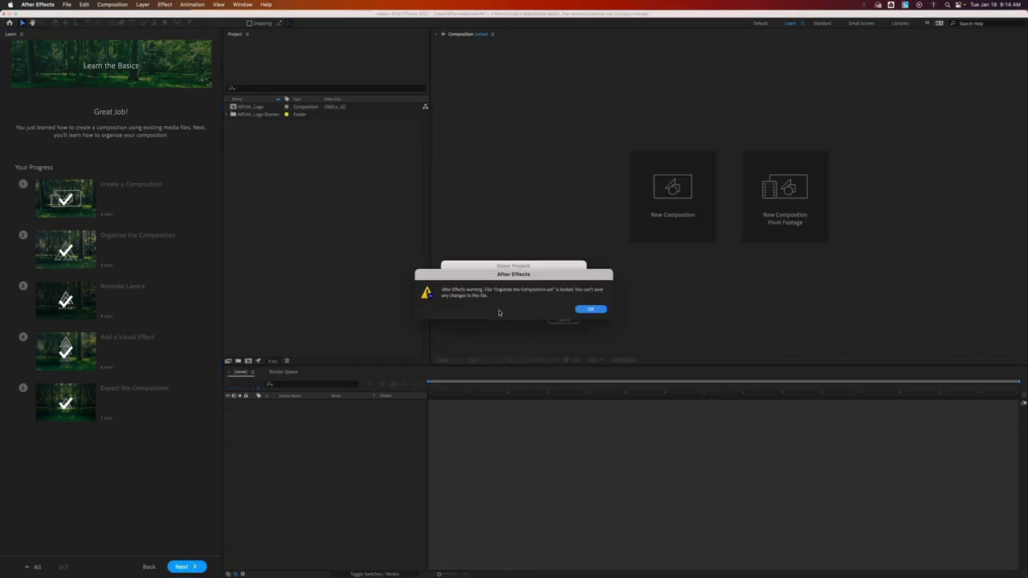
left_click(590, 310)
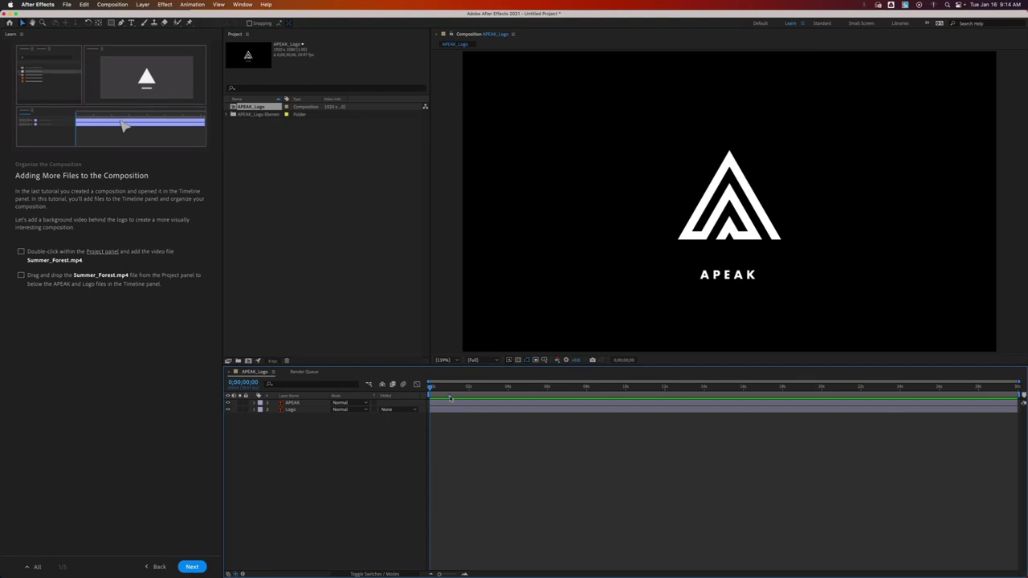
Scrub the APEAK_Logo timeline, test the work-area end, and return the playhead to the start
left_click(458, 388)
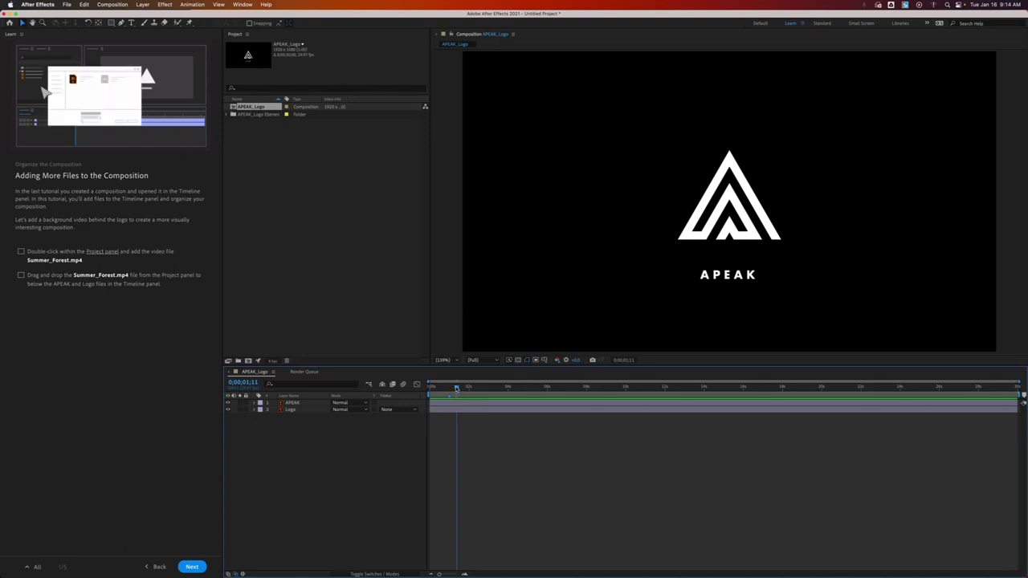
left_click_drag(456, 386, 450, 401)
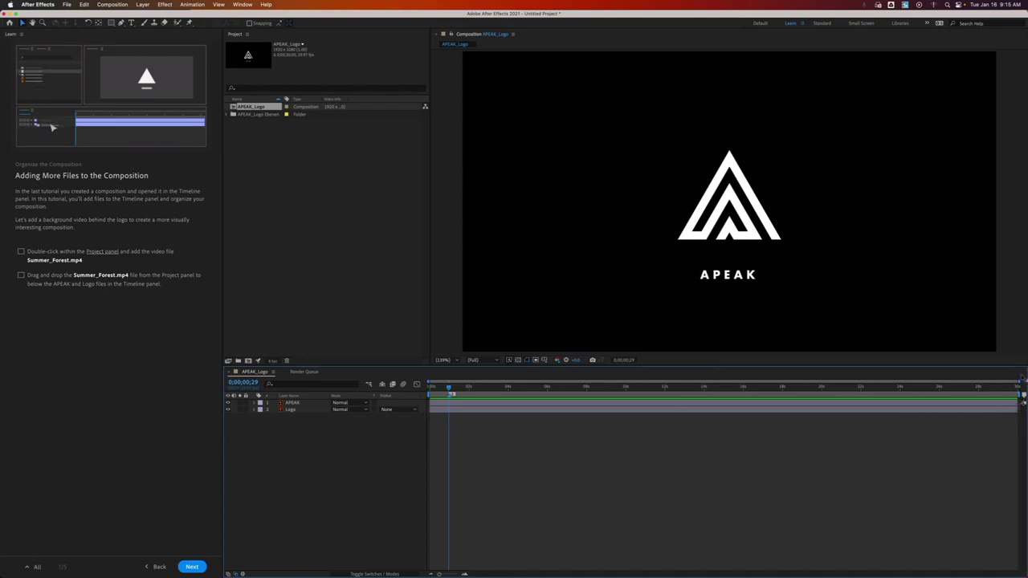
mouse_move(980, 405)
left_mouse_down()
mouse_move(490, 397)
mouse_move(543, 396)
left_mouse_up()
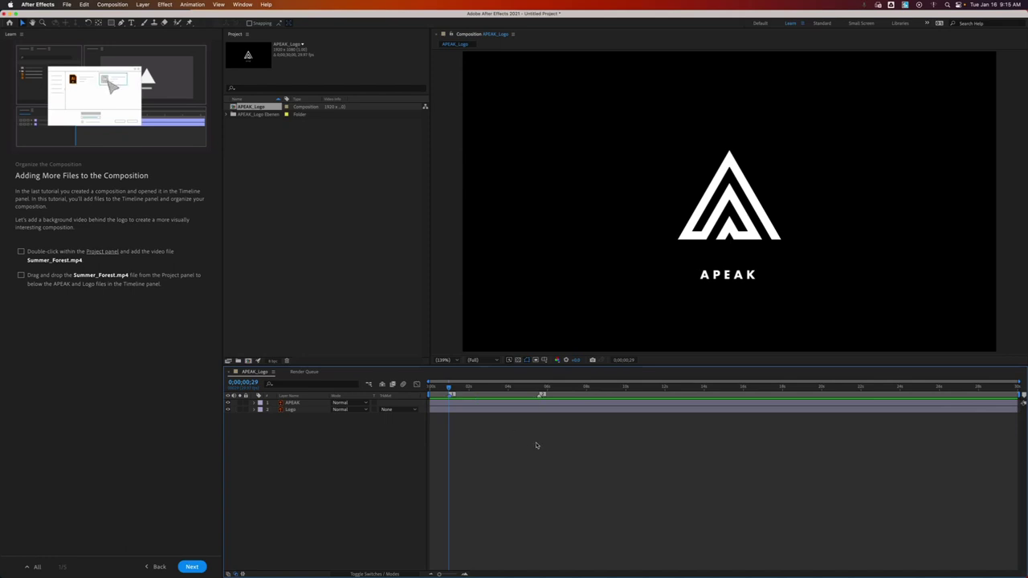
left_click_drag(539, 395, 1023, 394)
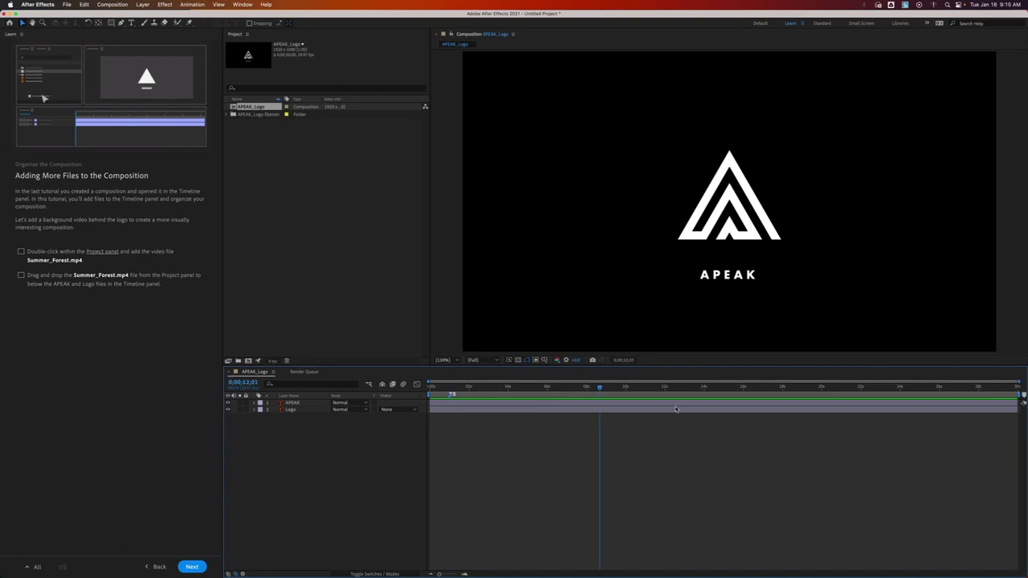
key("Home")
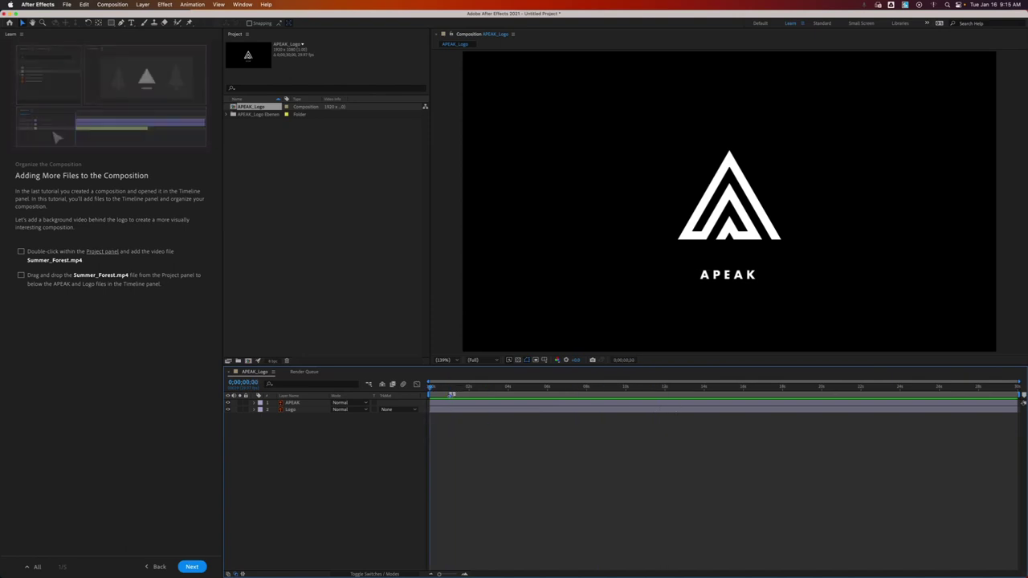
left_click_drag(452, 395, 431, 395)
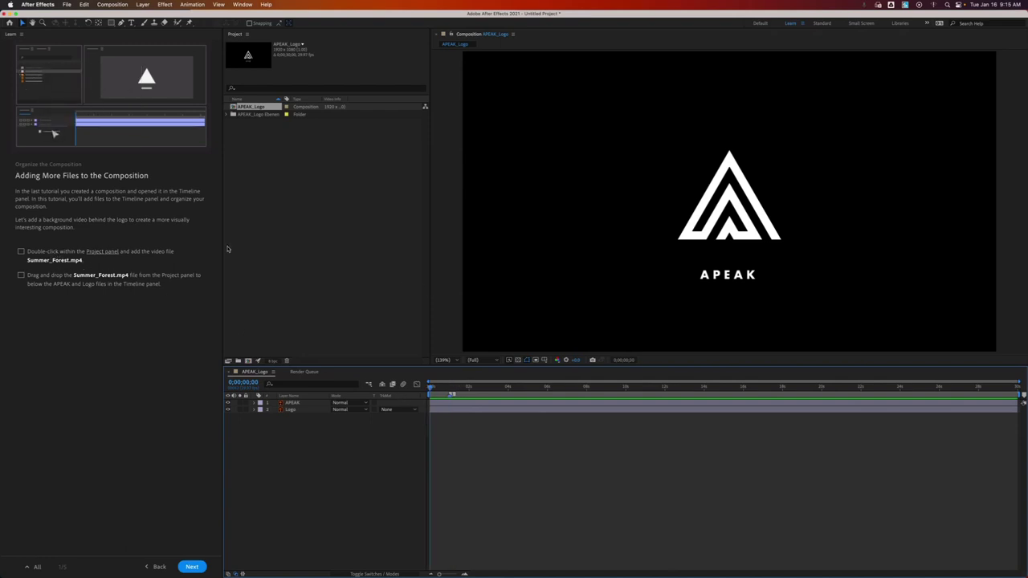
Import Summer_Forest.mp4 through the Import File dialog
double_click(271, 203)
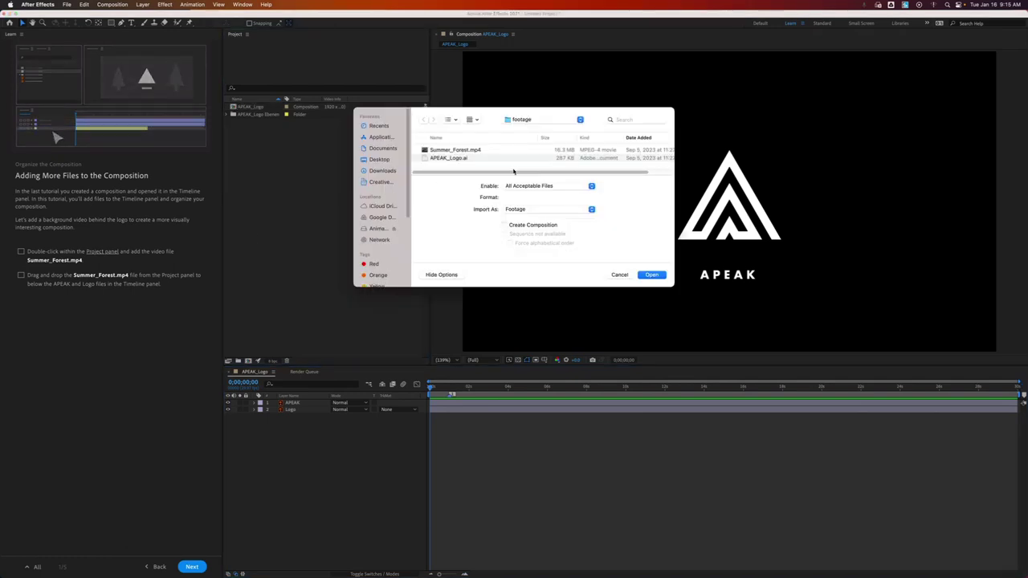
left_click(455, 150)
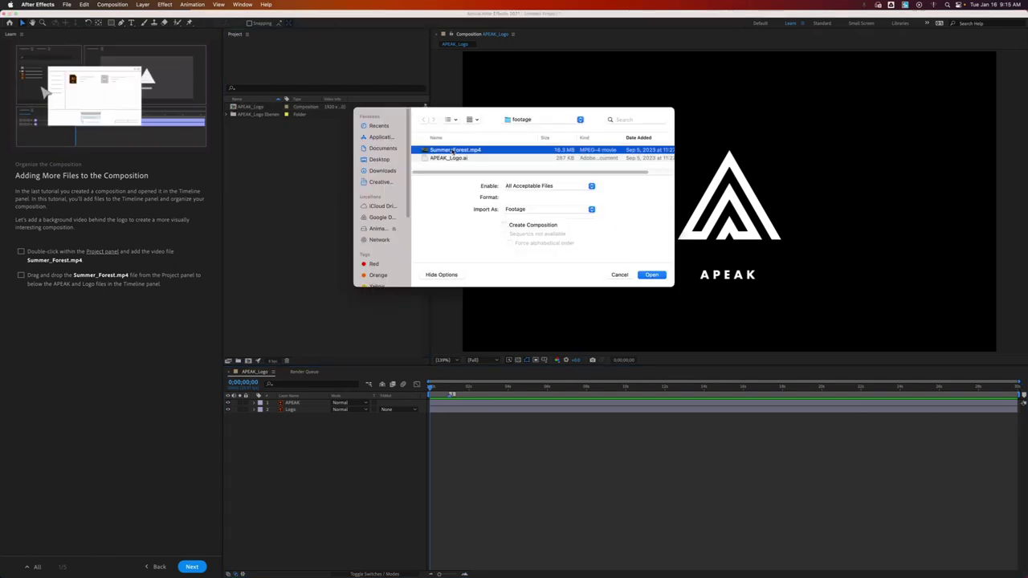
left_click(652, 276)
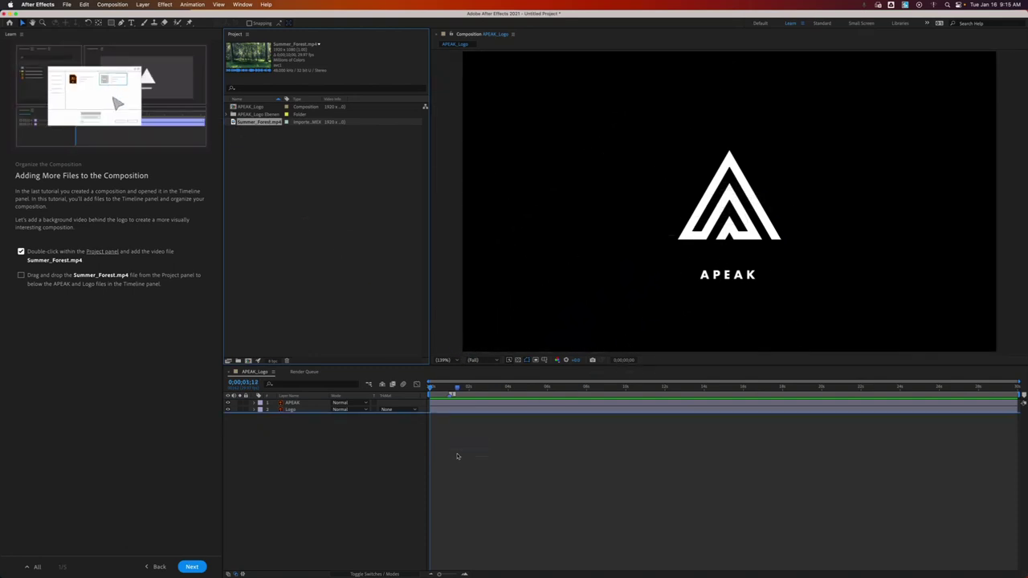
Add Summer_Forest.mp4 below the logo layers starting at 0:00 and preview the composition
left_click_drag(550, 457, 551, 455)
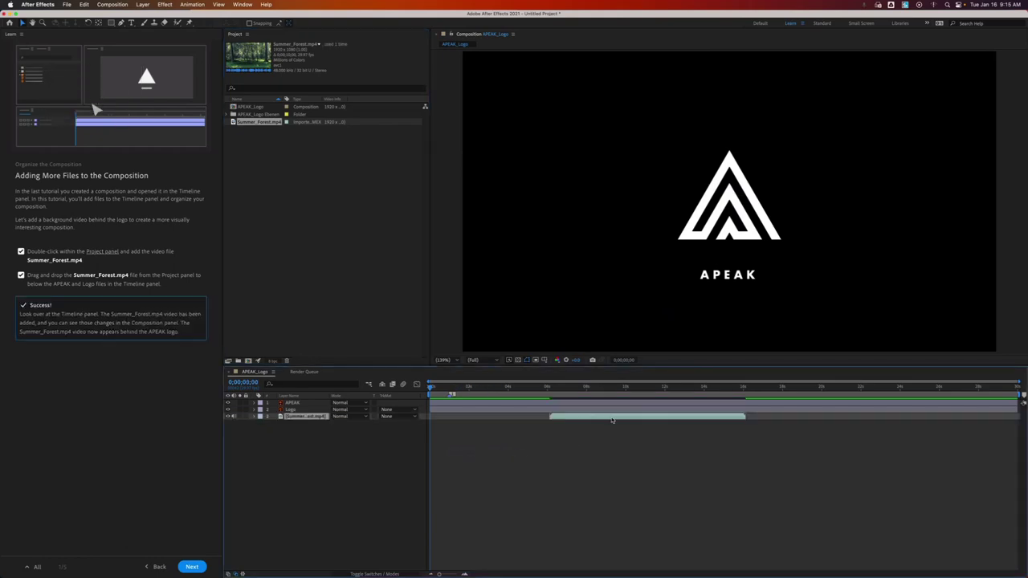
left_click_drag(607, 420, 488, 422)
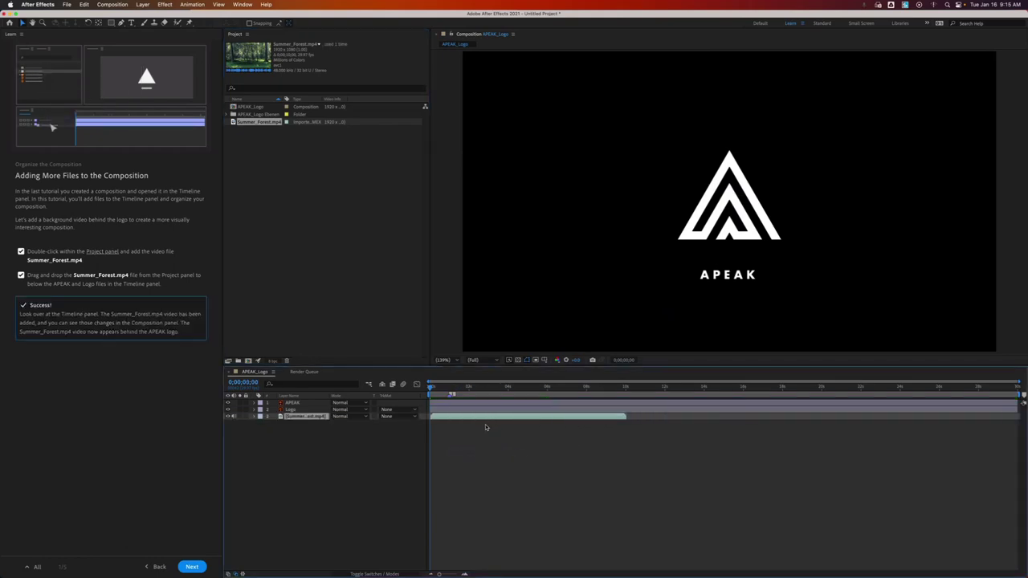
key("space")
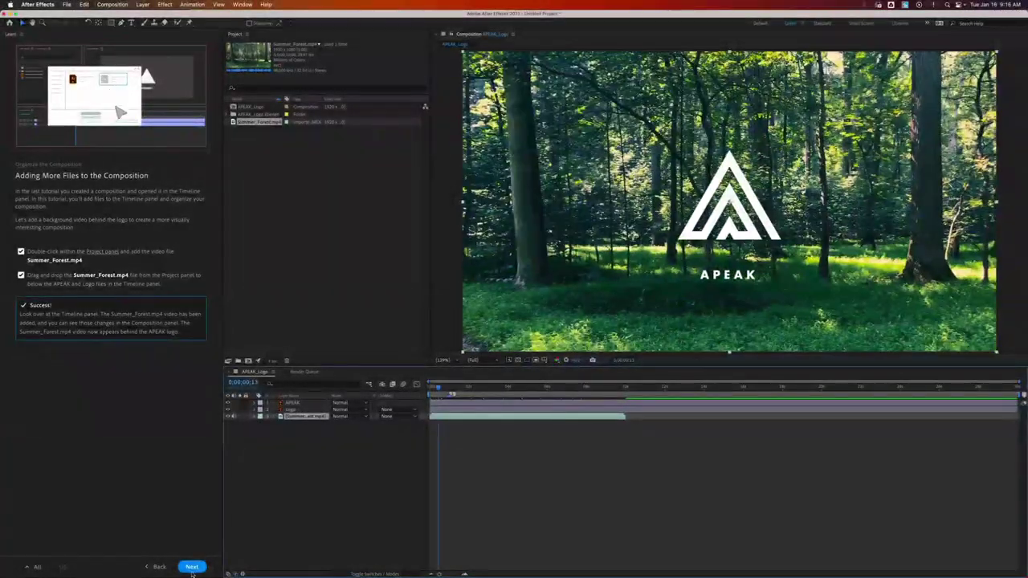
Advance to the Layers lesson and select the Logo and APEAK layers in turn
left_click(192, 567)
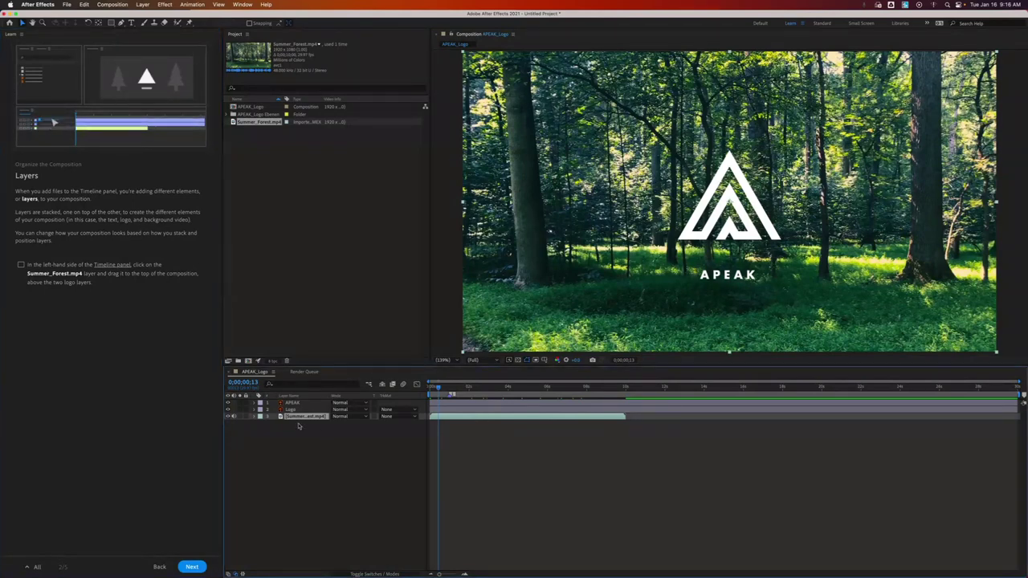
left_click(487, 427)
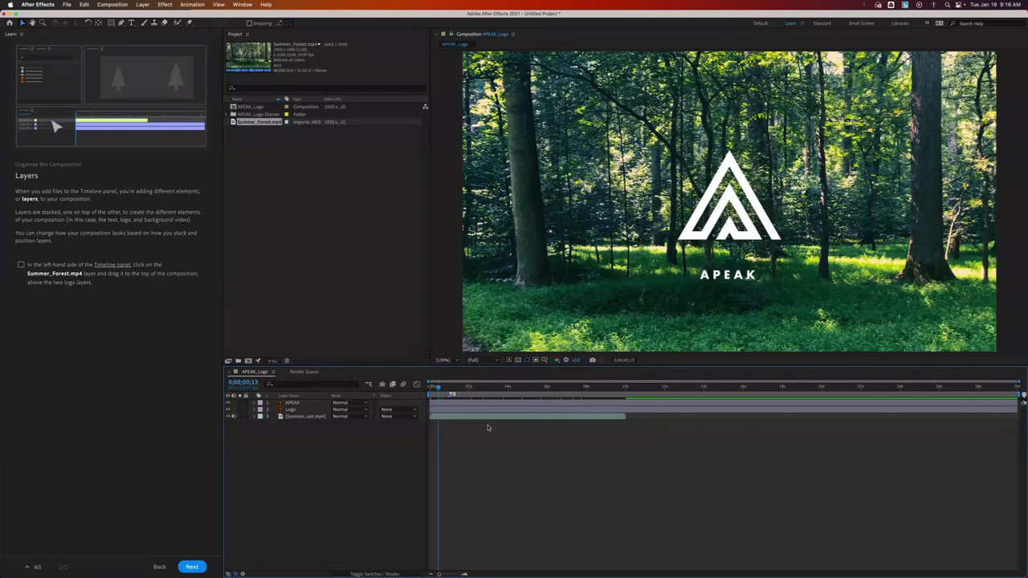
left_click(289, 410)
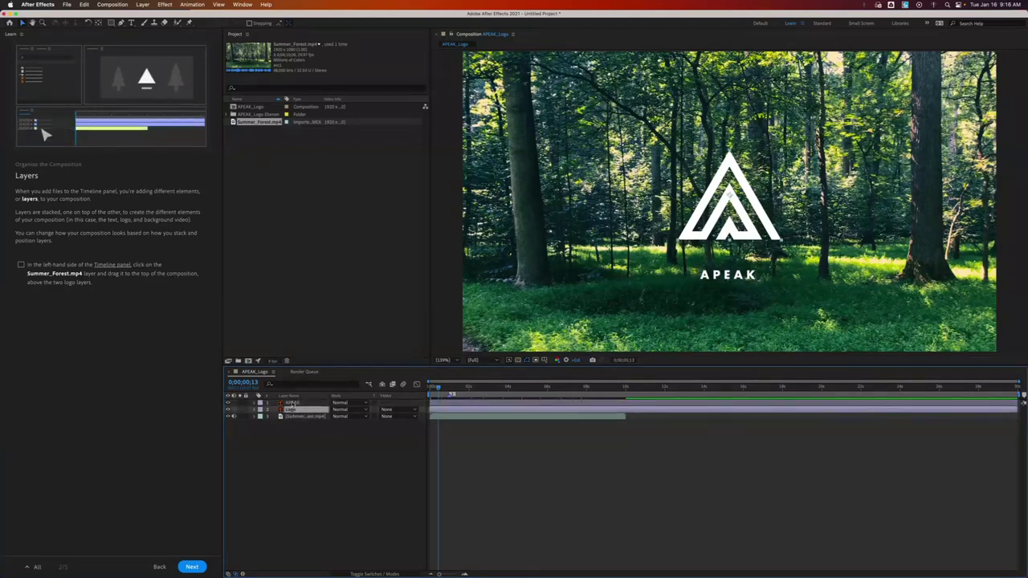
left_click(292, 403)
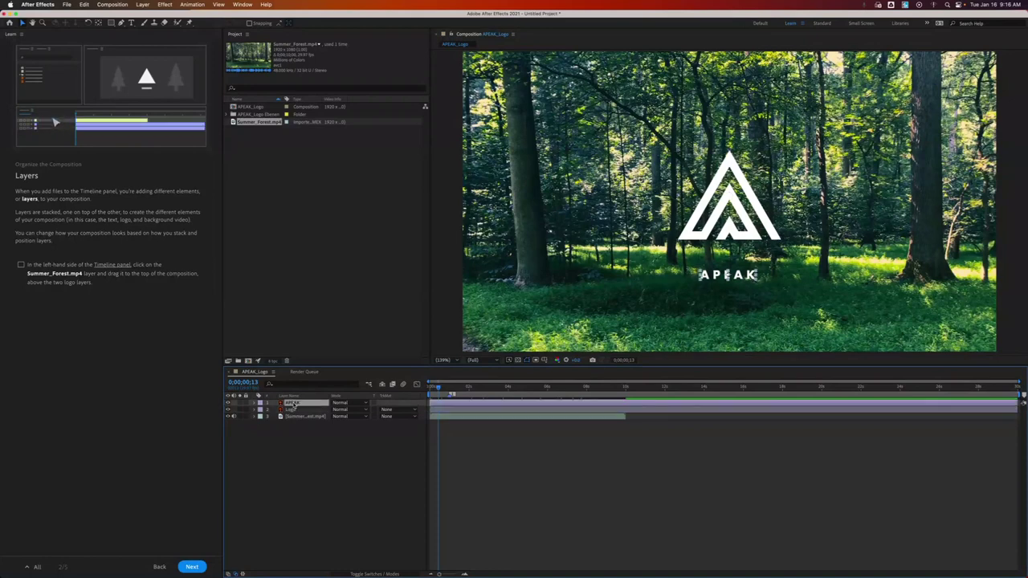
left_click(292, 409)
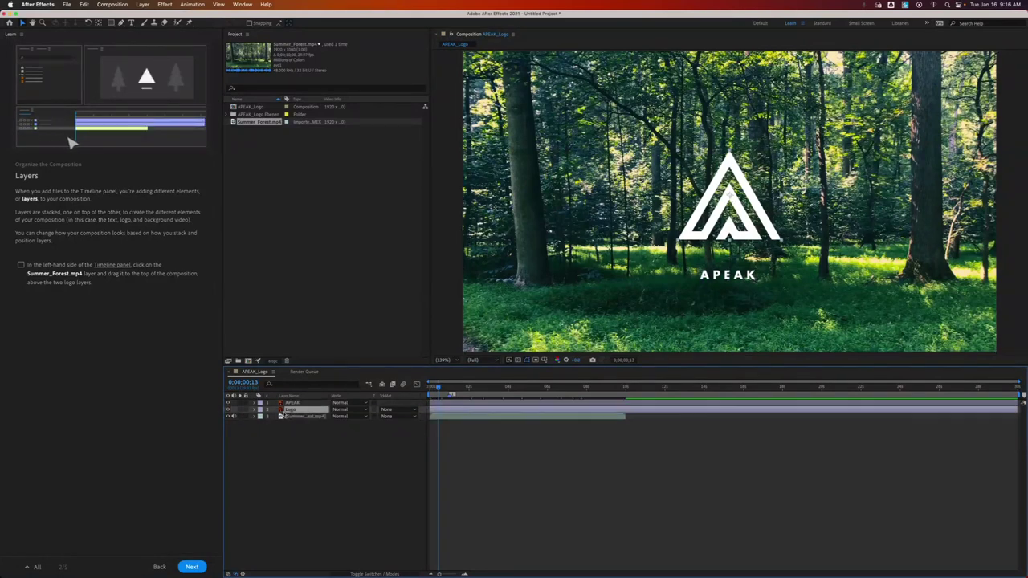
left_click(551, 478)
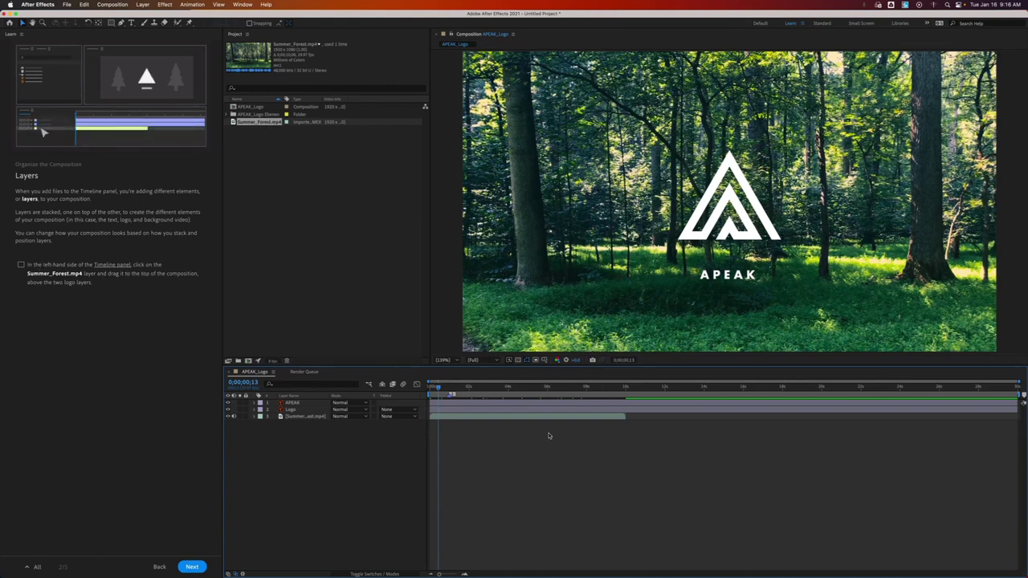
Drag Summer_Forest.mp4 above APEAK and Logo, then step the preview forward
left_click(490, 417)
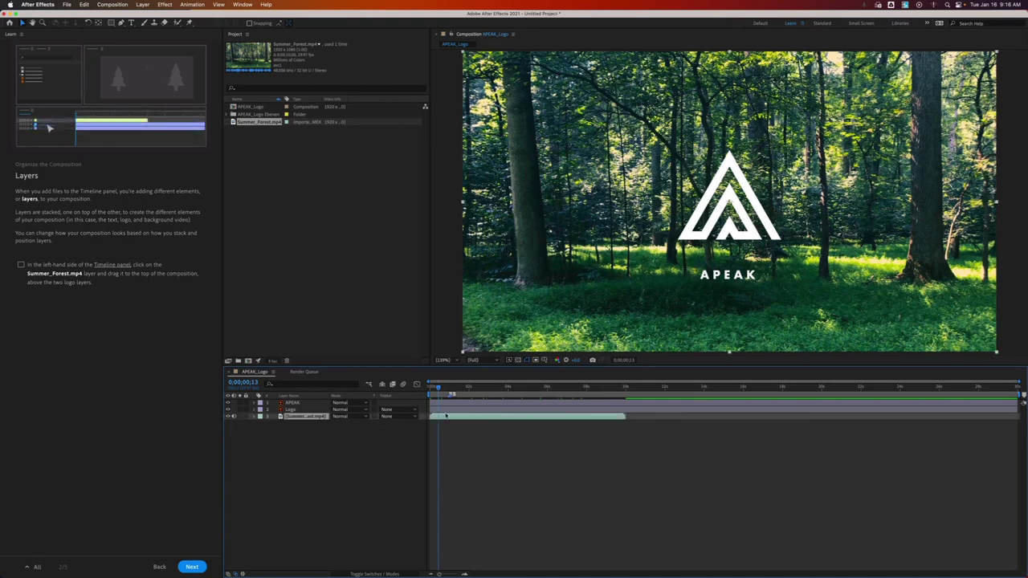
left_click_drag(446, 415, 450, 405)
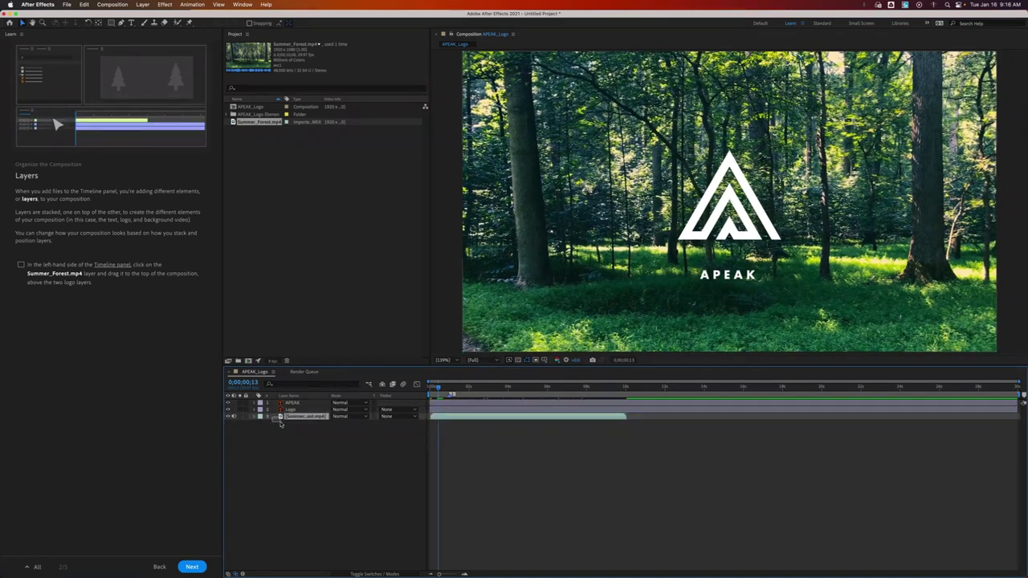
left_click_drag(280, 423, 287, 402)
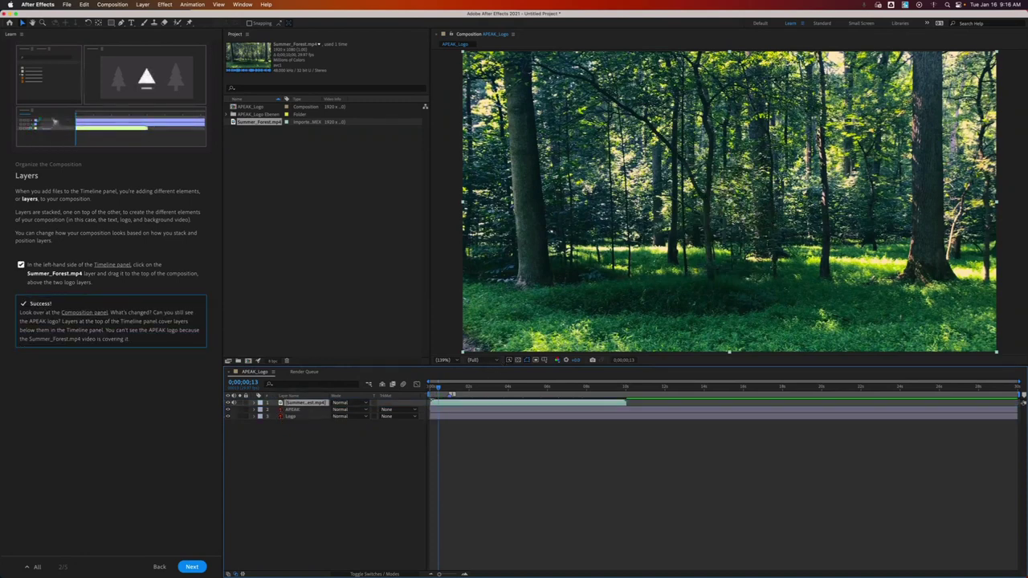
left_click_drag(439, 388, 440, 388)
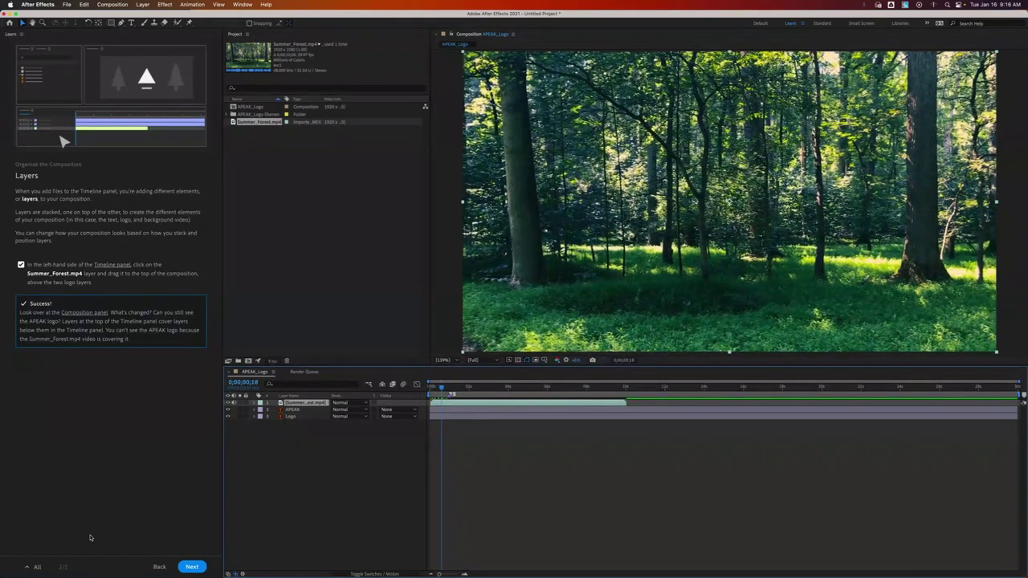
left_click(185, 567)
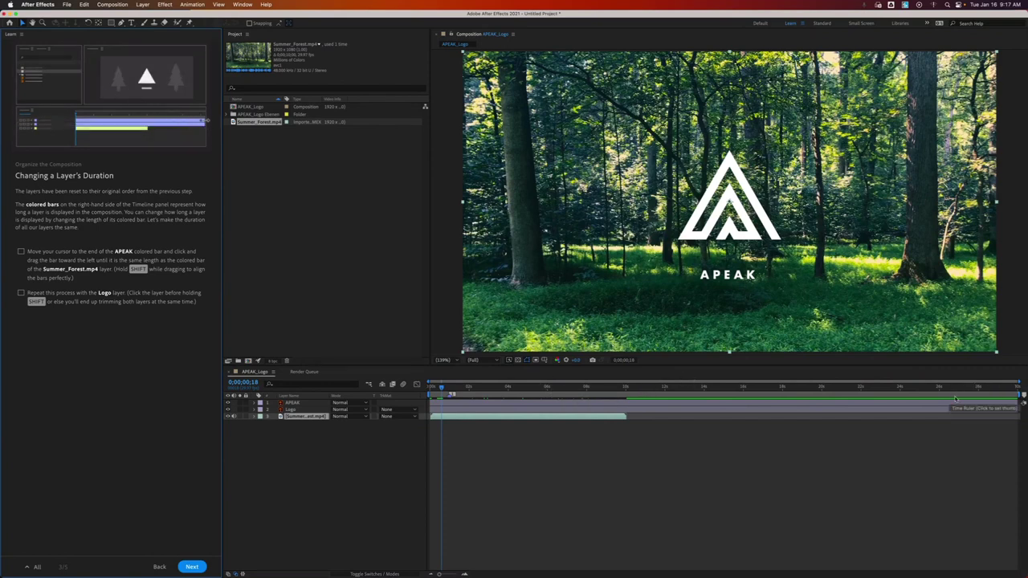
Shorten the APEAK and Logo layer bars by dragging their end points left
left_click(1014, 402)
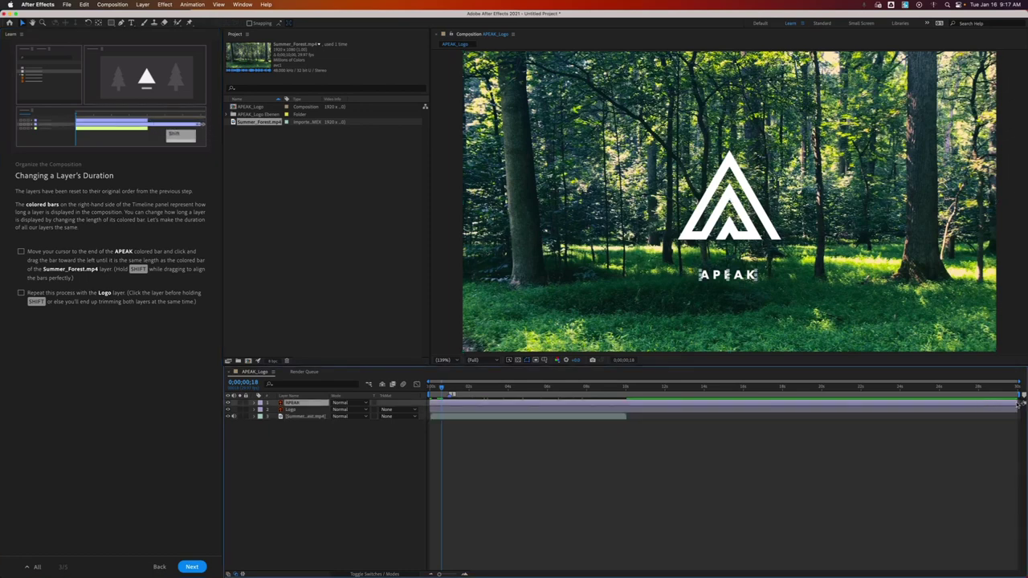
left_click_drag(1019, 404, 611, 430)
left_click_drag(540, 424, 449, 429)
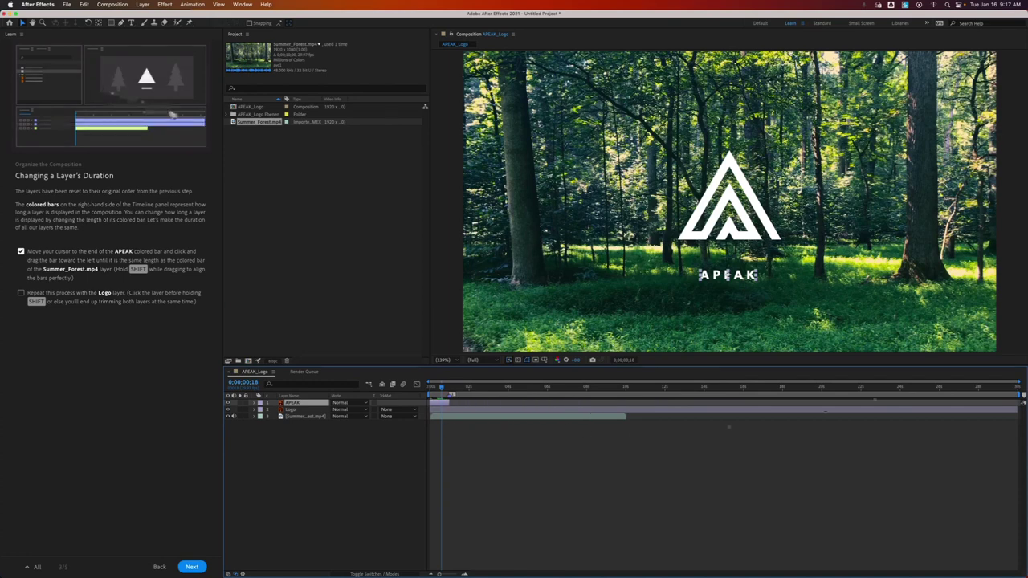
left_click_drag(1019, 410, 447, 438)
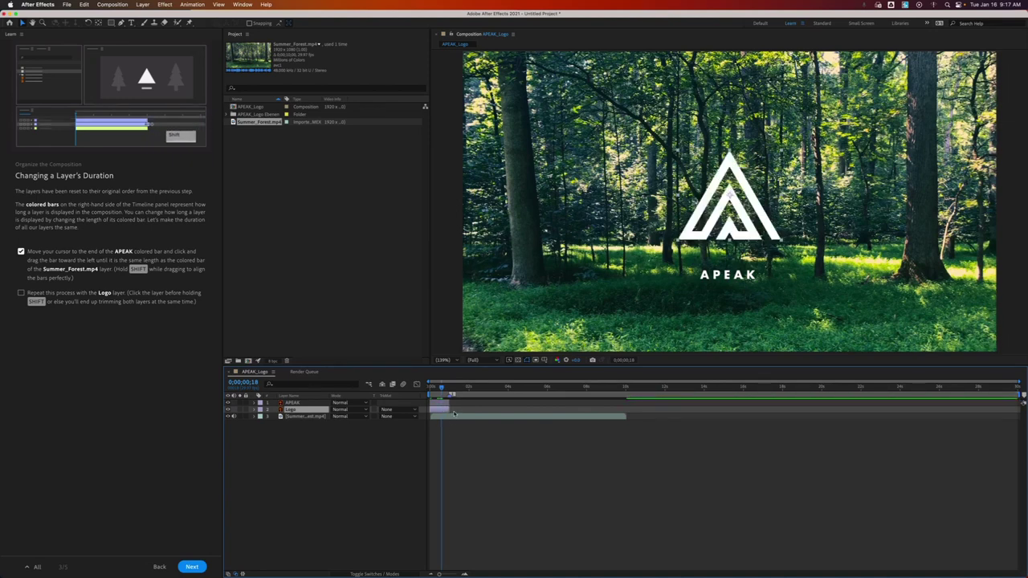
Extend the APEAK and Logo bars so they end with the Summer_Forest.mp4 clip
left_click(452, 416)
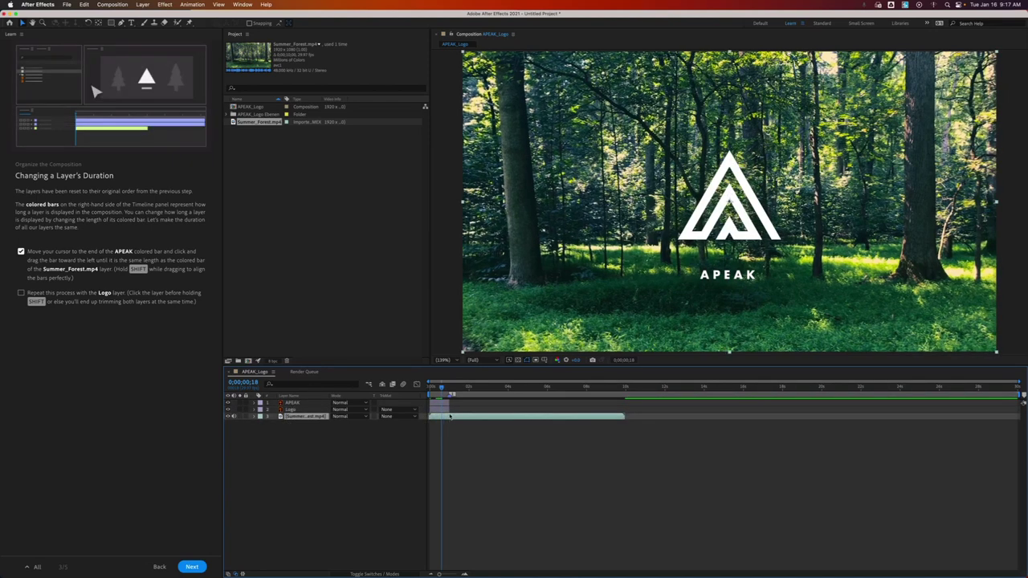
left_click_drag(450, 404, 625, 404)
left_click(450, 411)
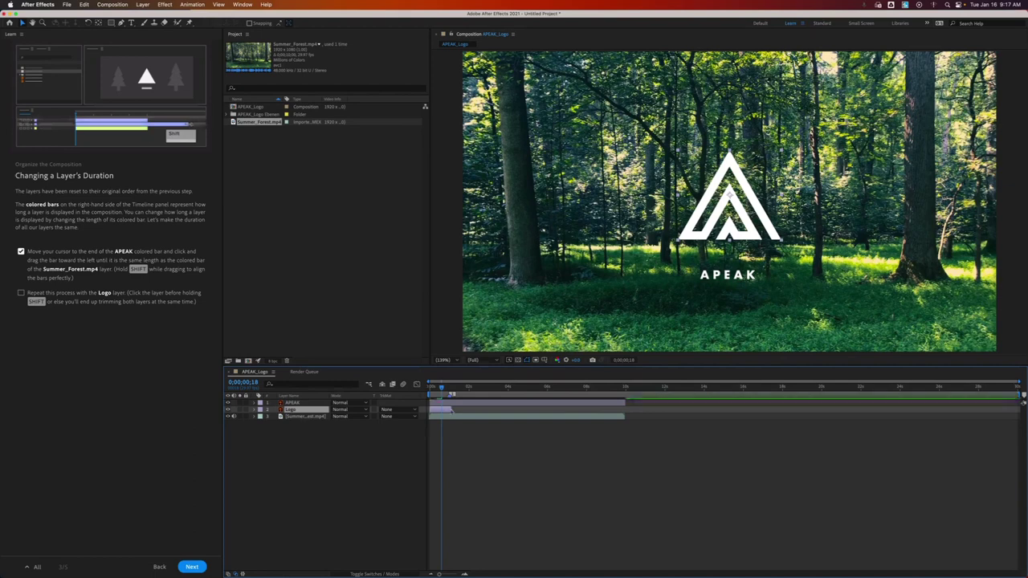
left_click_drag(451, 412, 622, 411)
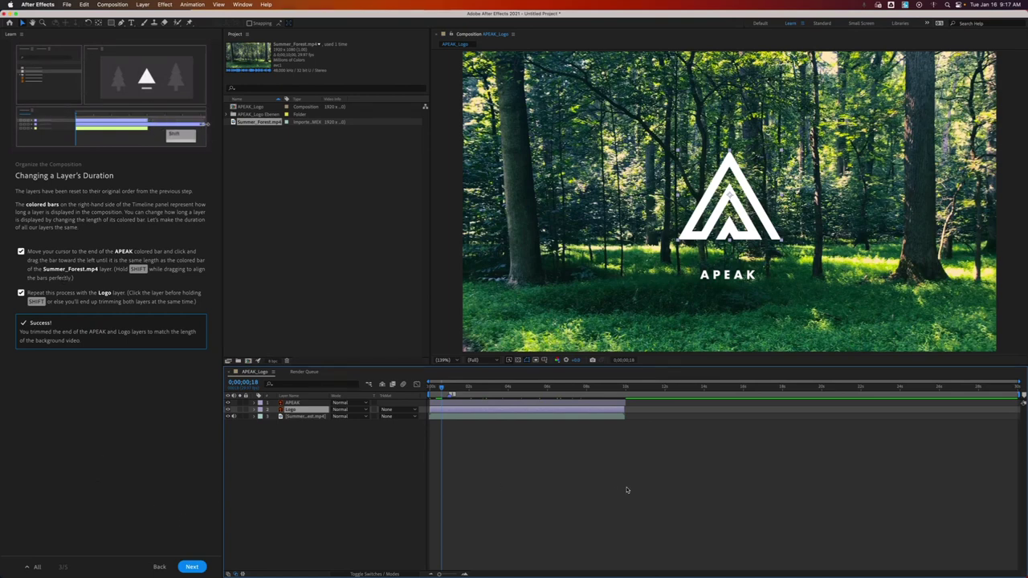
left_click(192, 567)
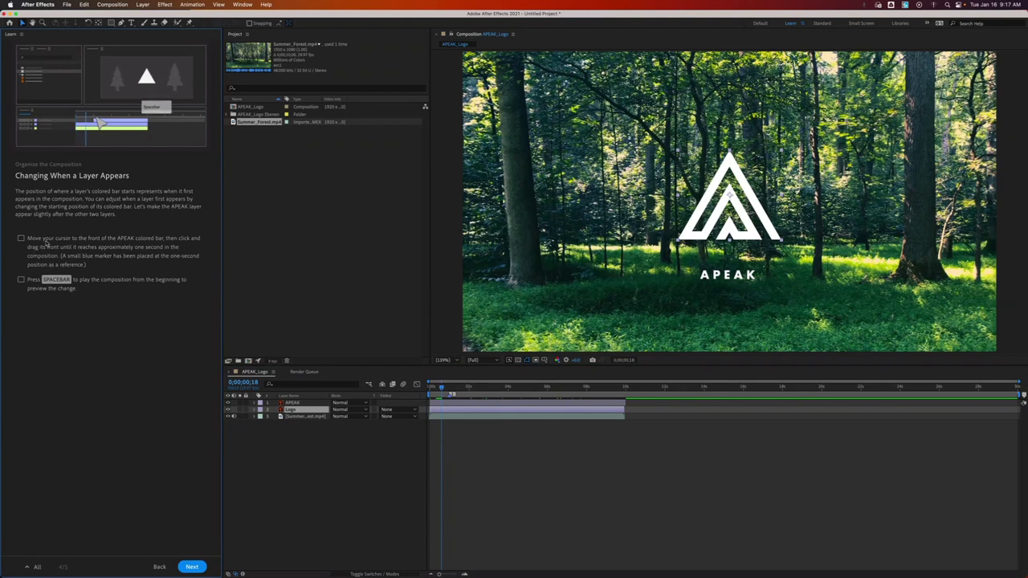
Start the APEAK layer at the one-second mark and play the composition from 0 to check
left_click(469, 404)
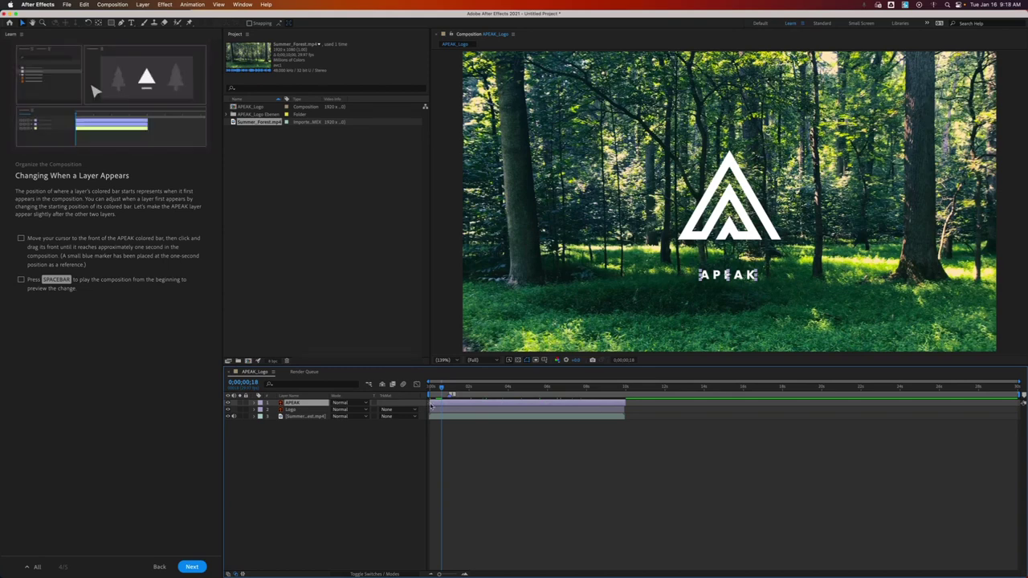
left_click_drag(431, 405, 450, 410)
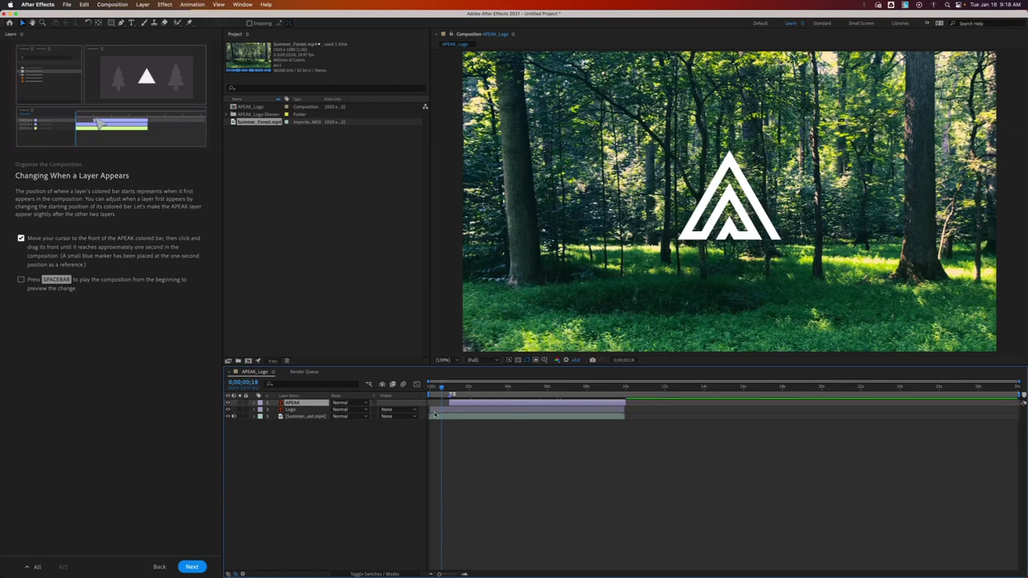
left_click(432, 411)
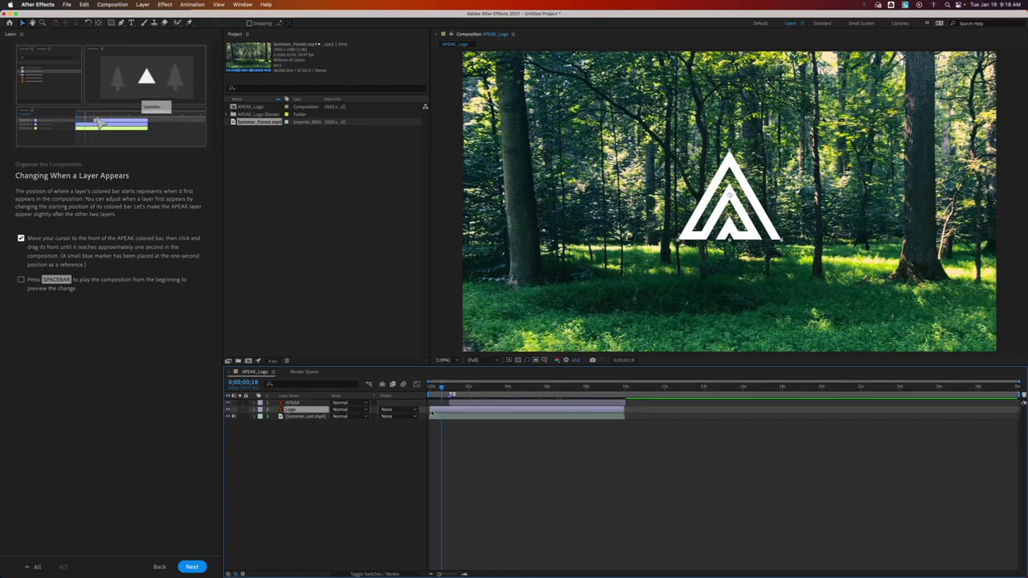
left_click_drag(448, 389, 426, 389)
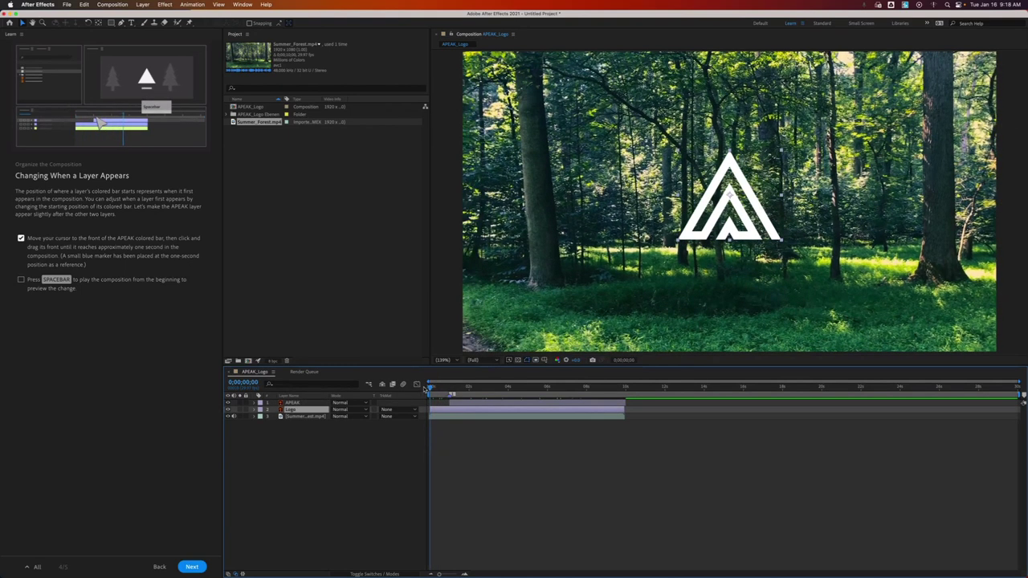
key("space")
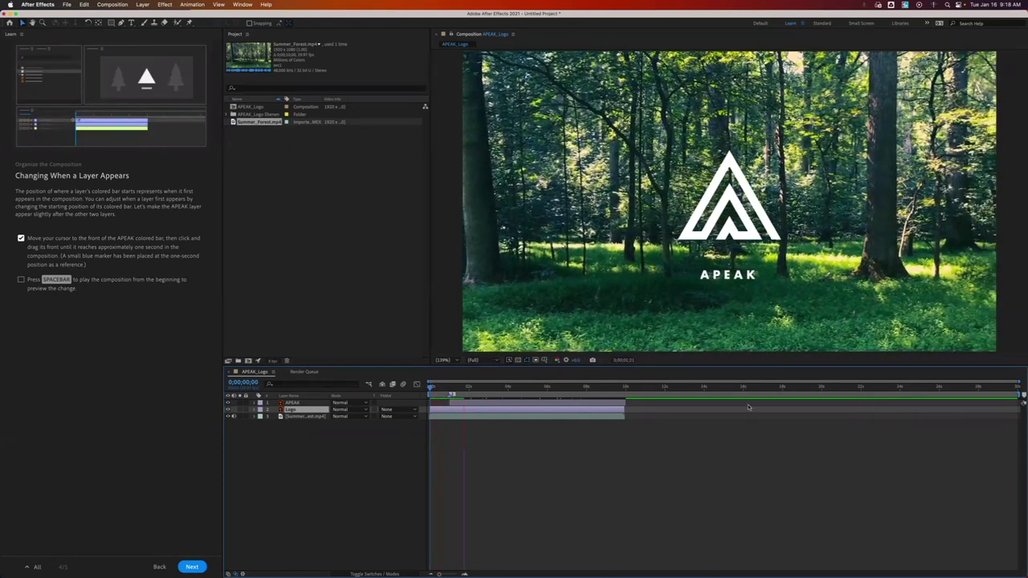
key("space")
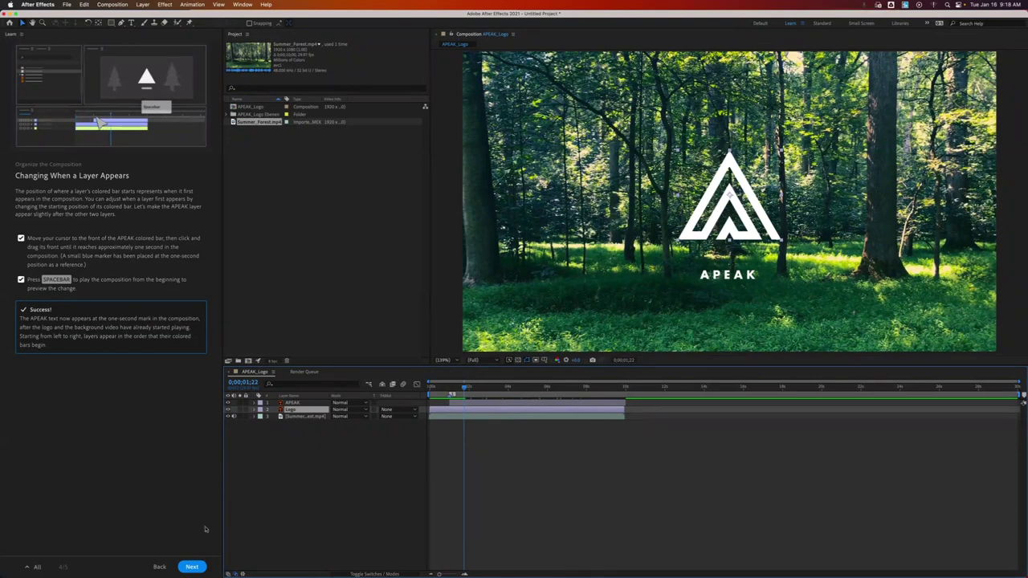
left_click(192, 567)
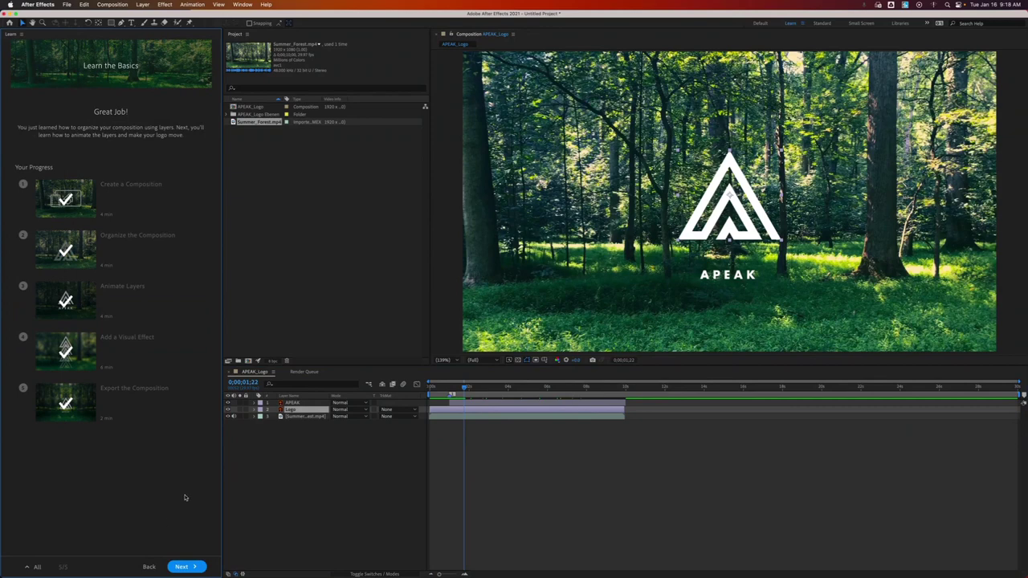
Continue to the Animate Layers lesson without saving, accepting the locked-file warning
left_click(185, 568)
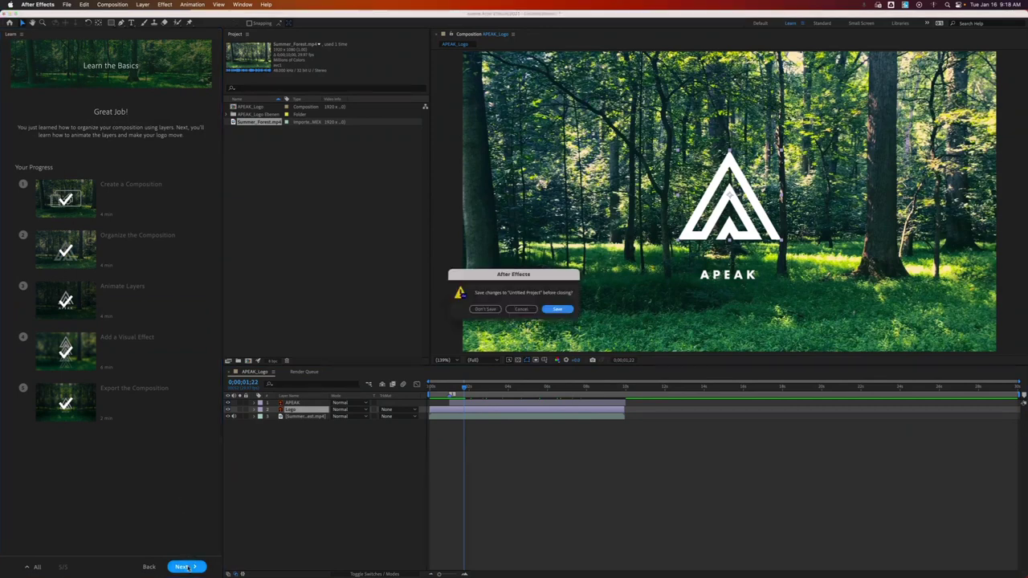
left_click(485, 310)
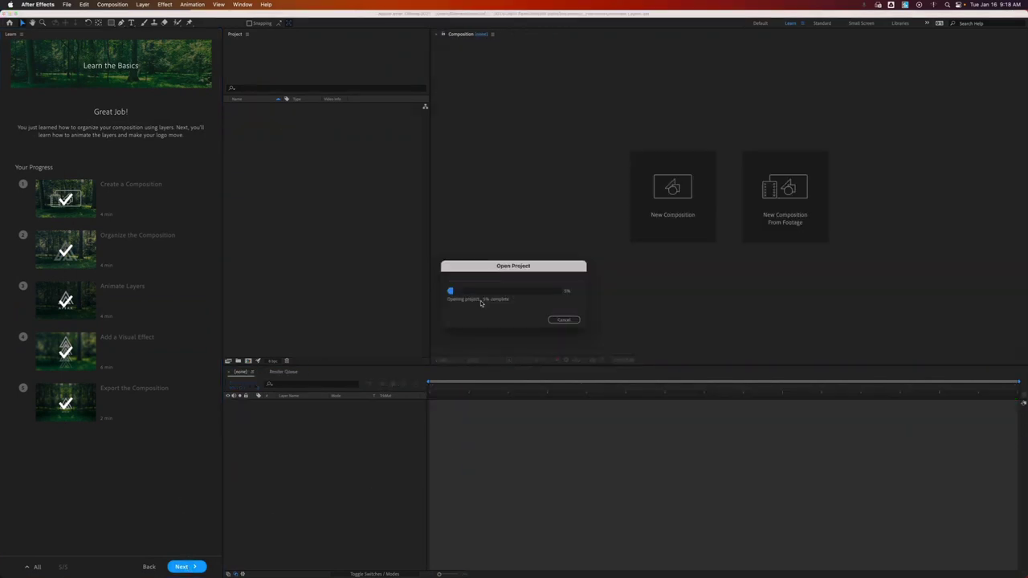
left_click(592, 310)
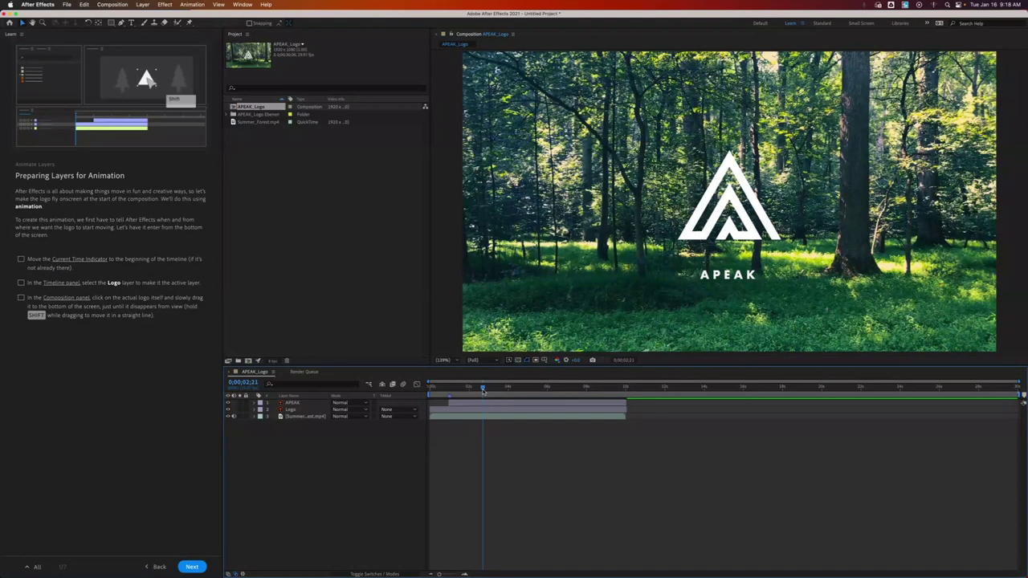
At frame 0, drag the Logo layer straight down below the frame and zoom out to check
left_click_drag(483, 391, 431, 388)
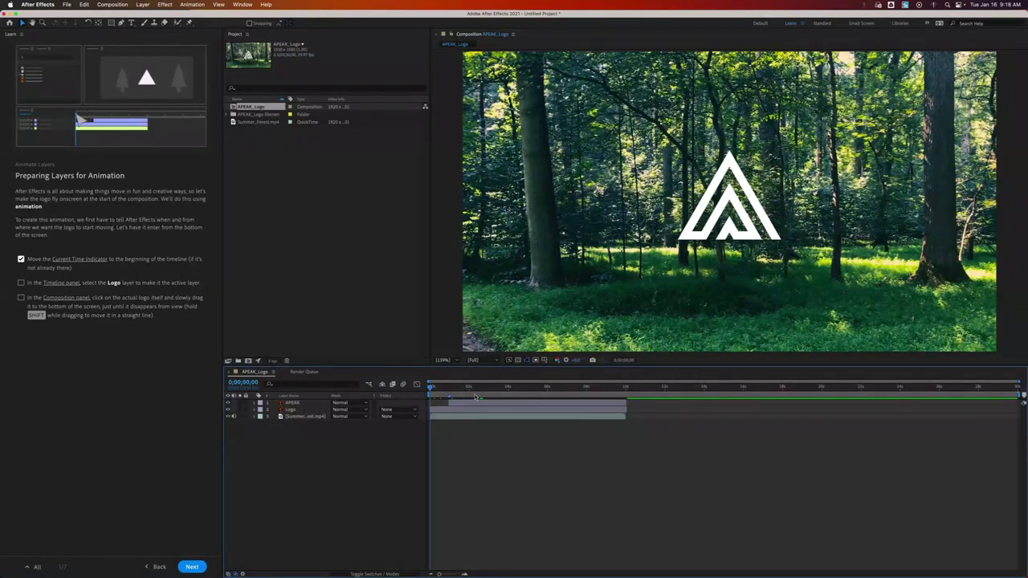
left_click(254, 410)
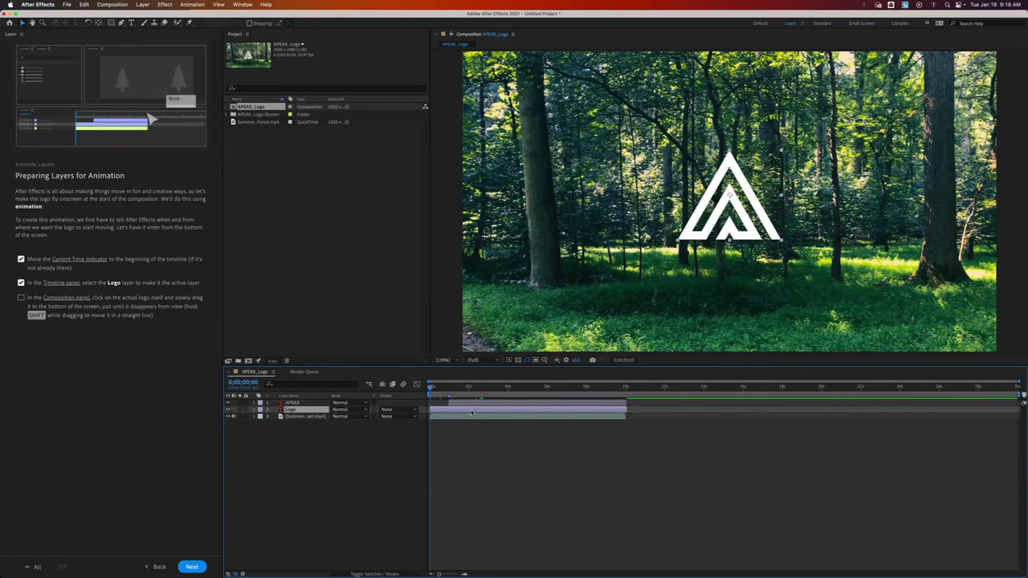
mouse_move(102, 300)
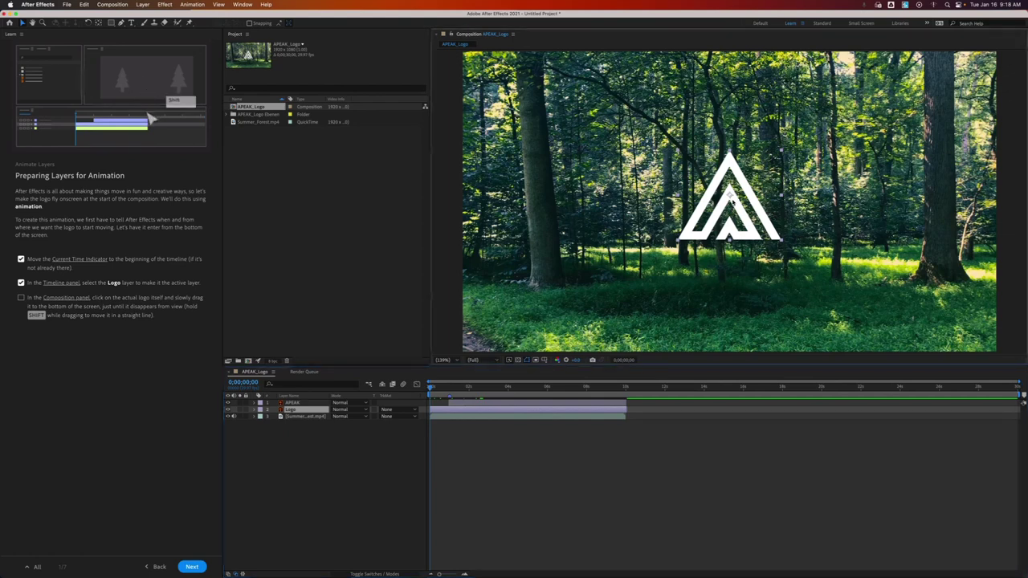
left_click_drag(730, 198, 756, 409)
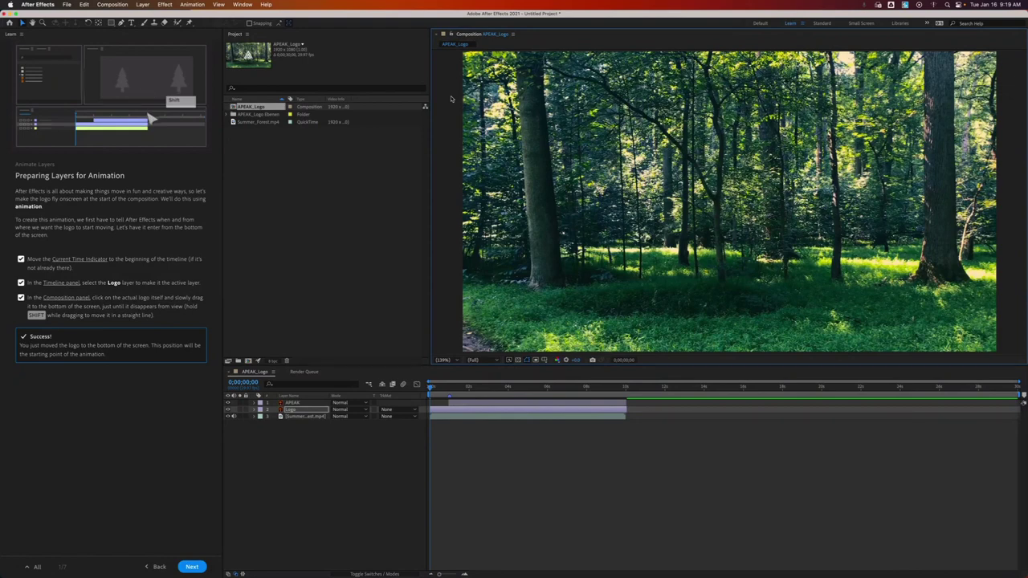
key("period")
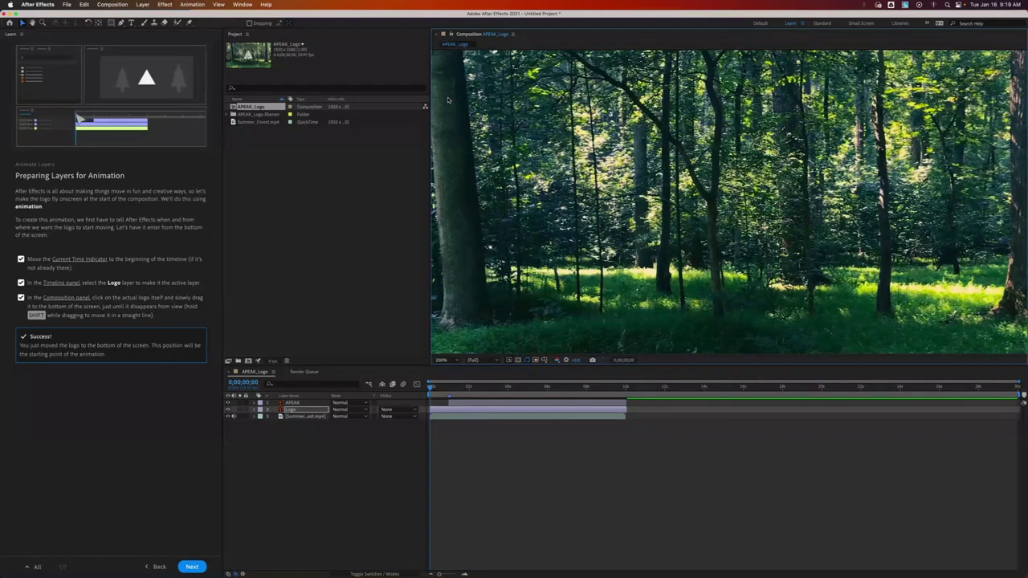
key("comma")
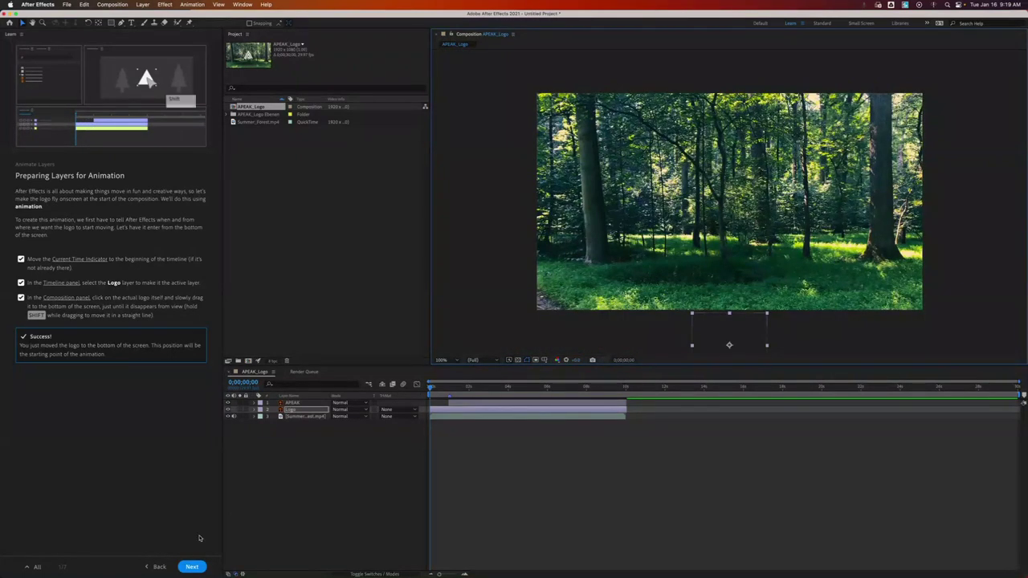
Expand the Logo layer's Transform properties and set a Position keyframe at 0:00
left_click(197, 567)
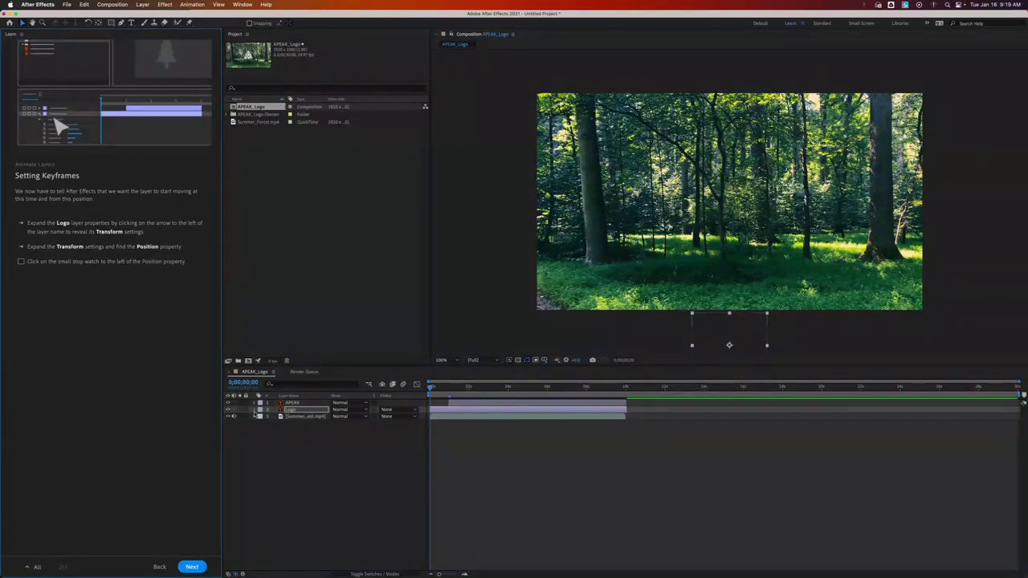
left_click(254, 410)
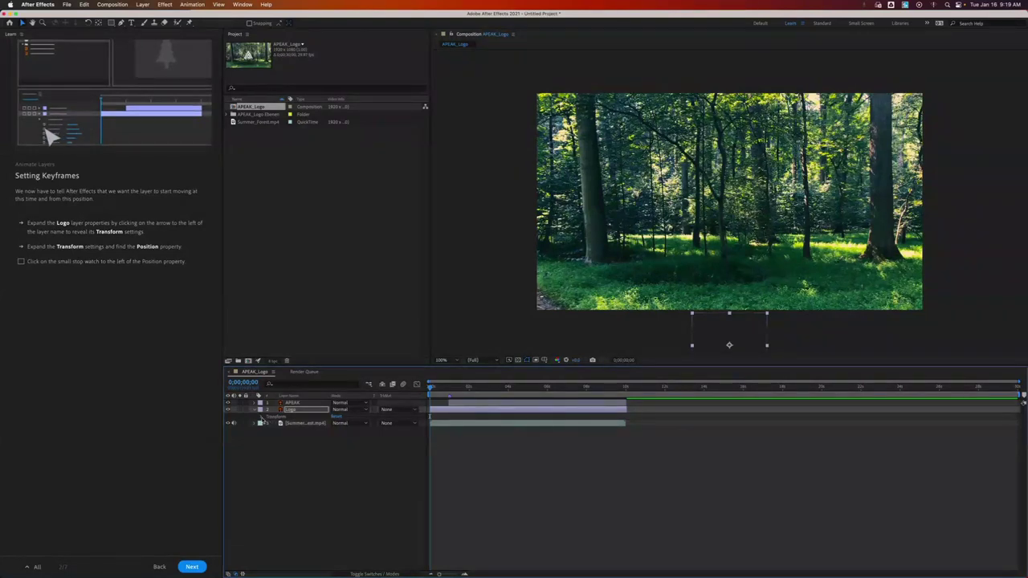
left_click(260, 417)
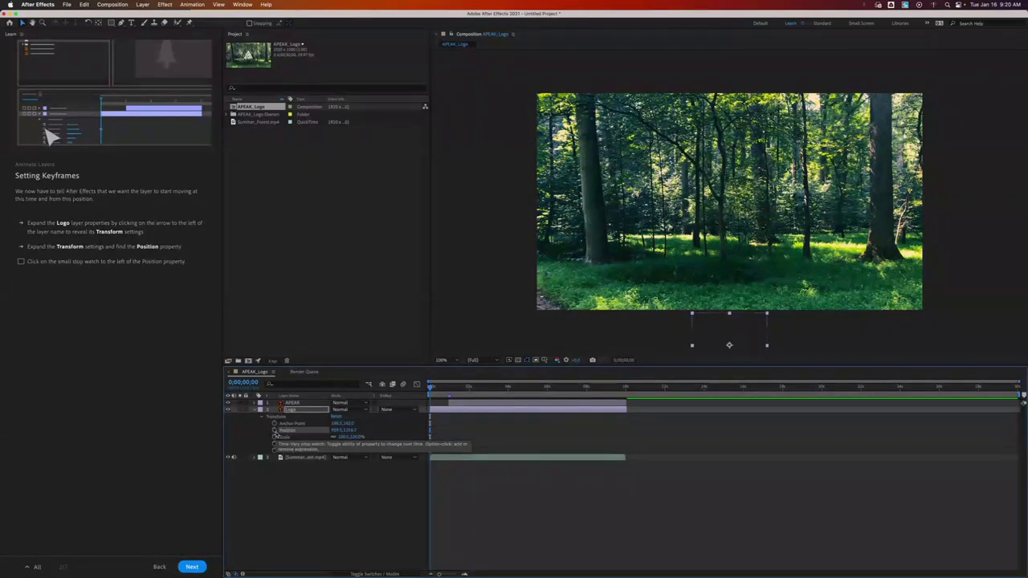
left_click(274, 431)
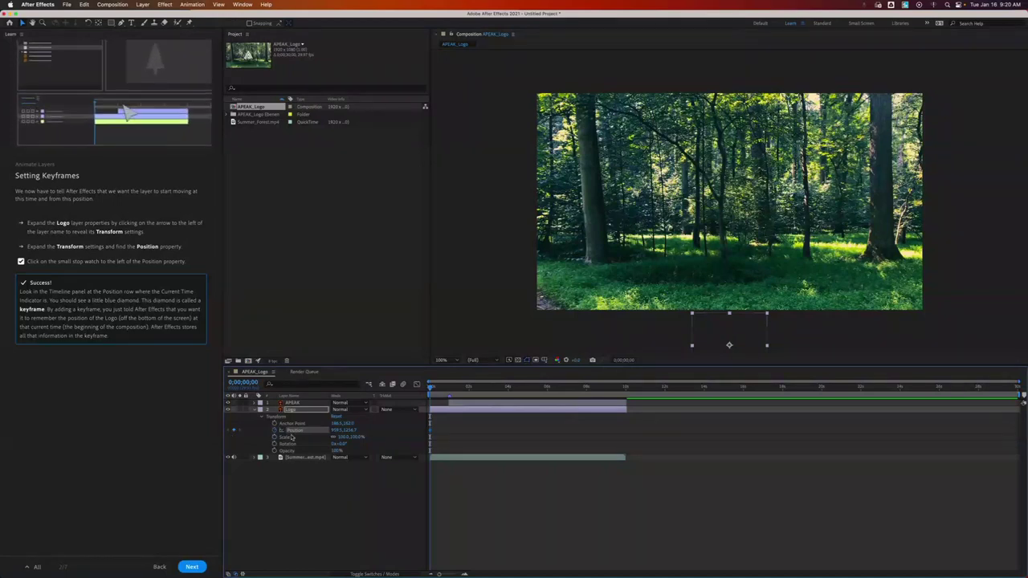
left_click(192, 569)
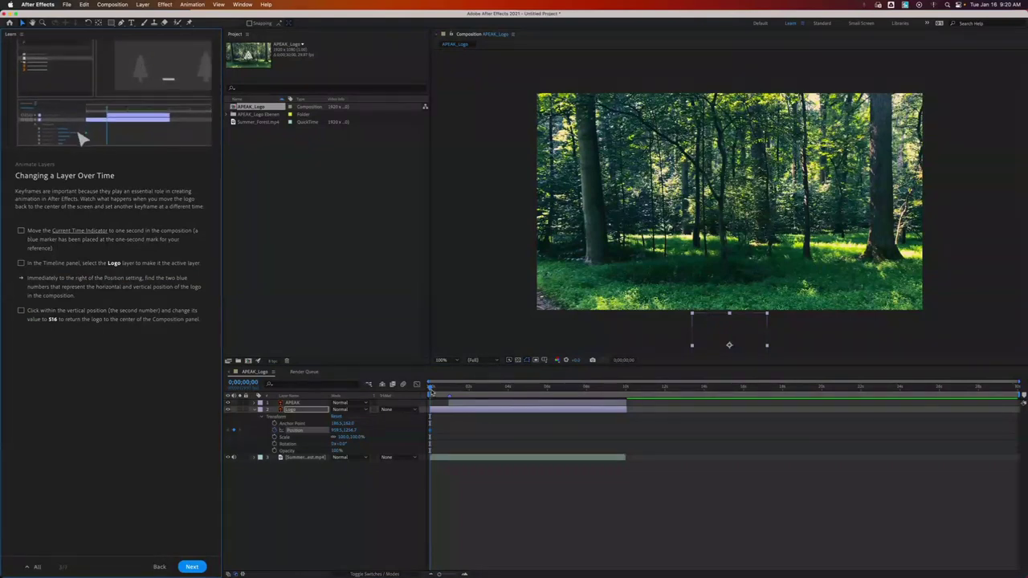
At one second, drag the logo back up to centre and scrub from 0 to watch it rise
left_click_drag(431, 389, 450, 391)
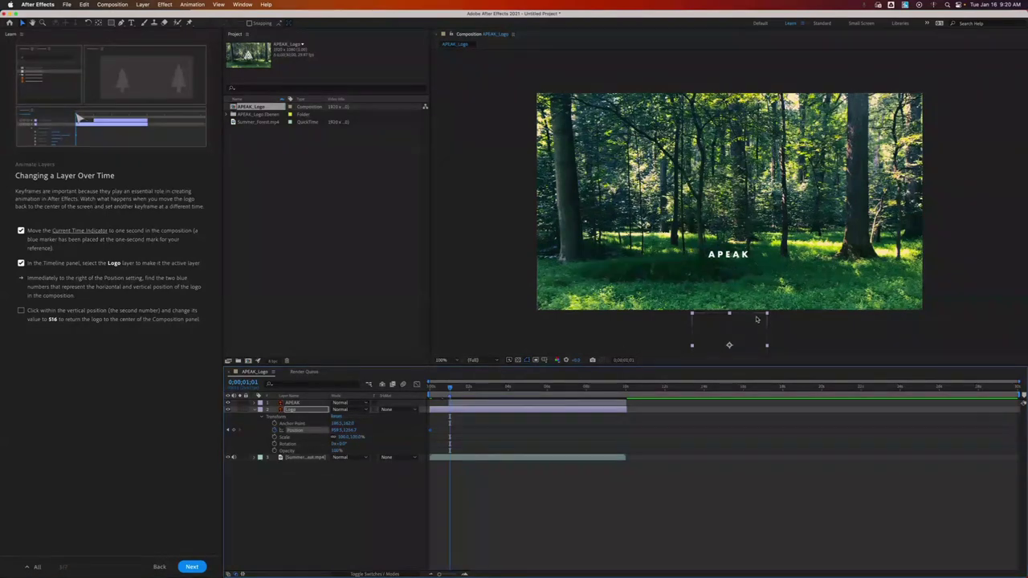
scroll(756, 321, "up", 2)
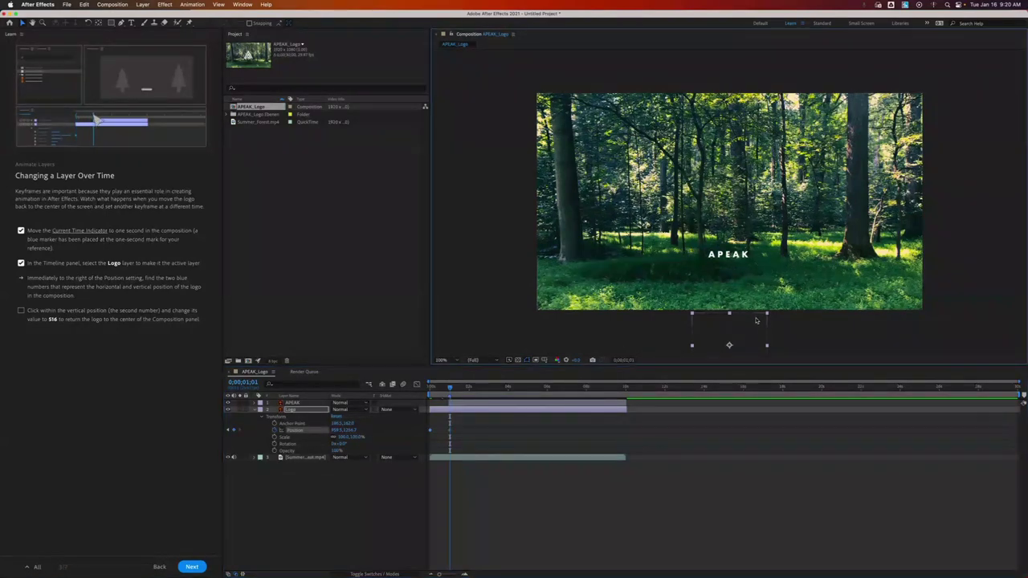
left_click_drag(756, 321, 756, 166)
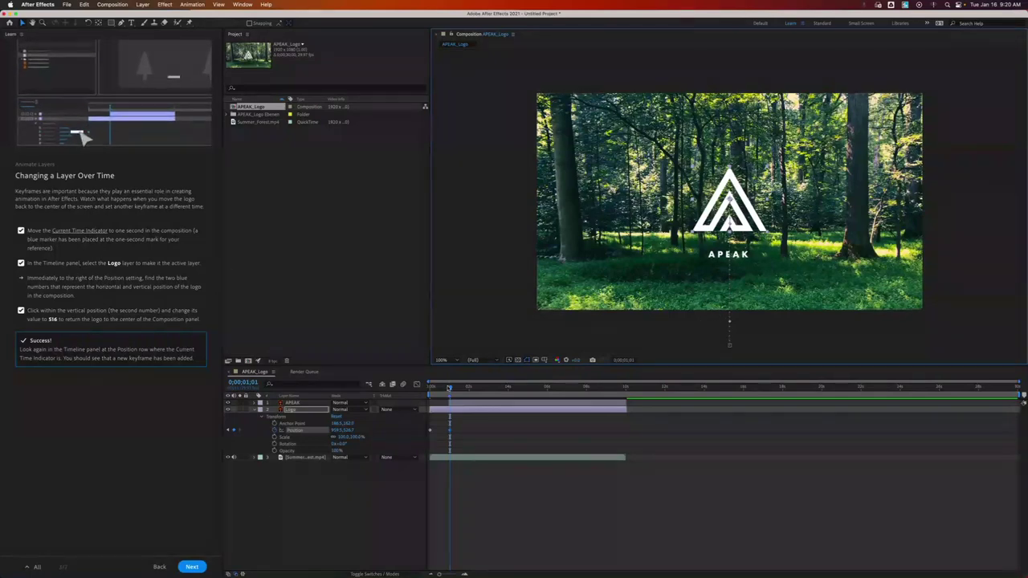
left_click_drag(449, 388, 430, 387)
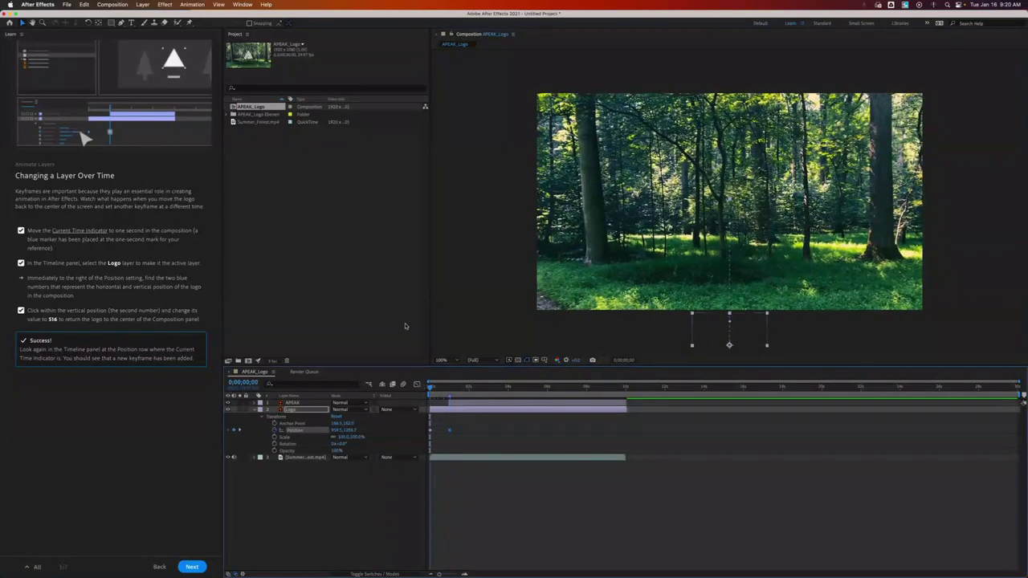
left_click(432, 389)
left_click_drag(432, 389, 453, 391)
Play the logo animation from the start, then quit the lesson to reach the save prompt
left_click(192, 567)
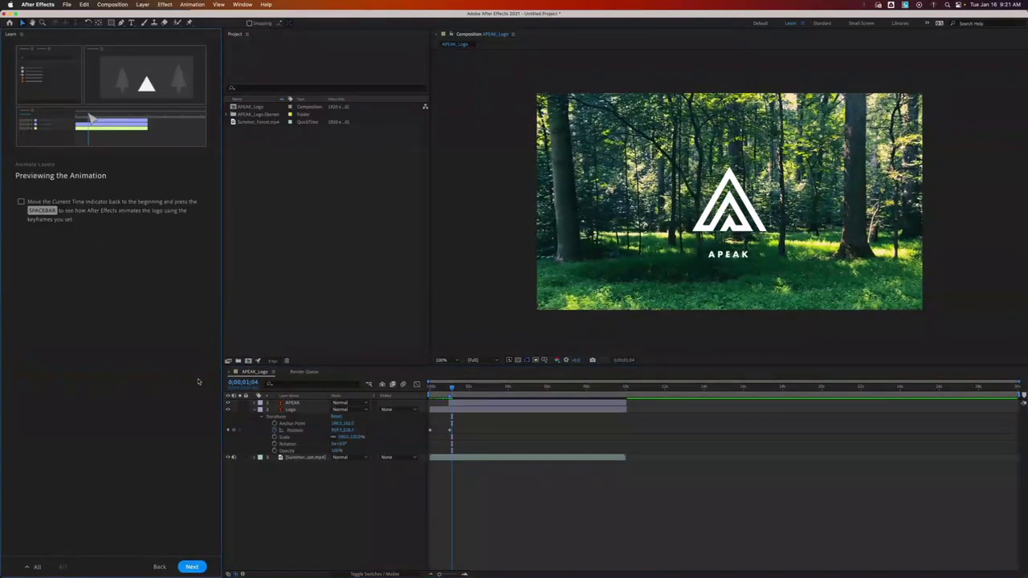
left_click_drag(452, 386, 404, 394)
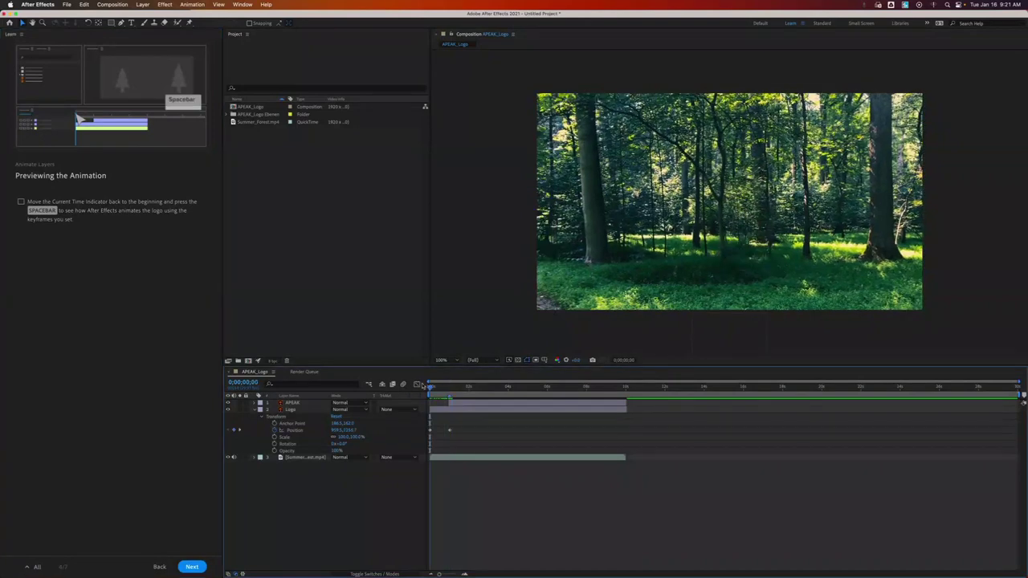
key("space")
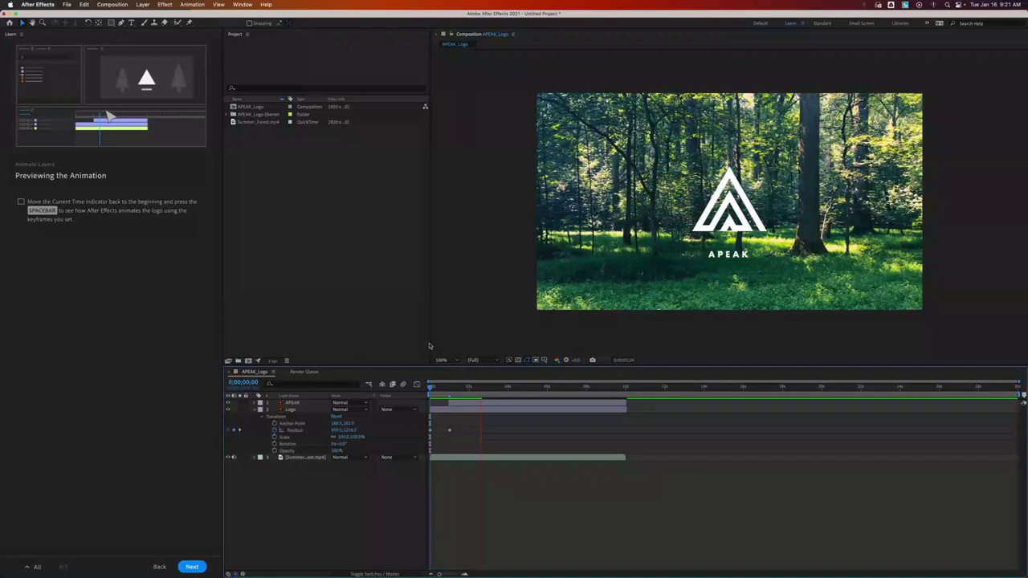
key("space")
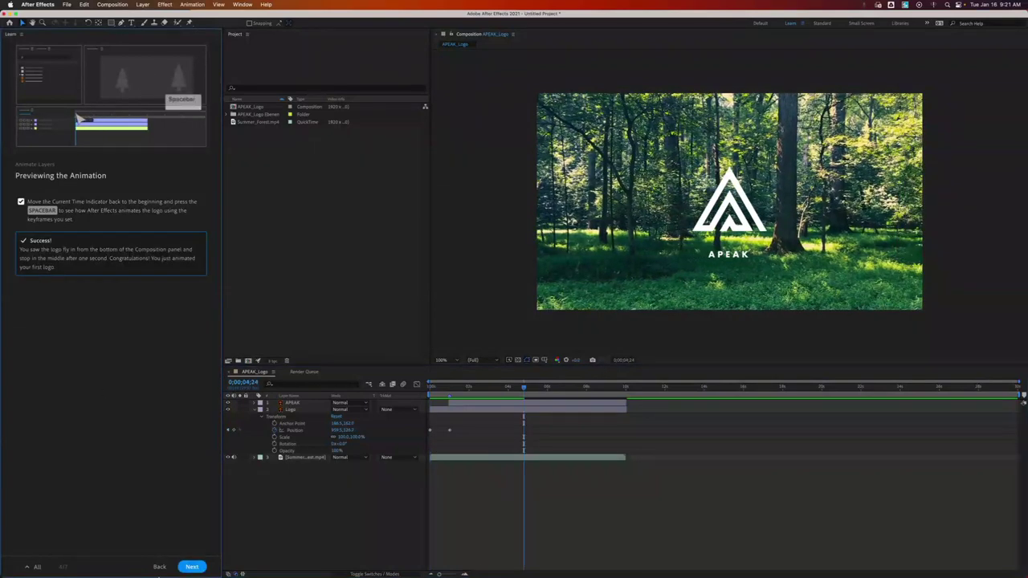
key("super+q")
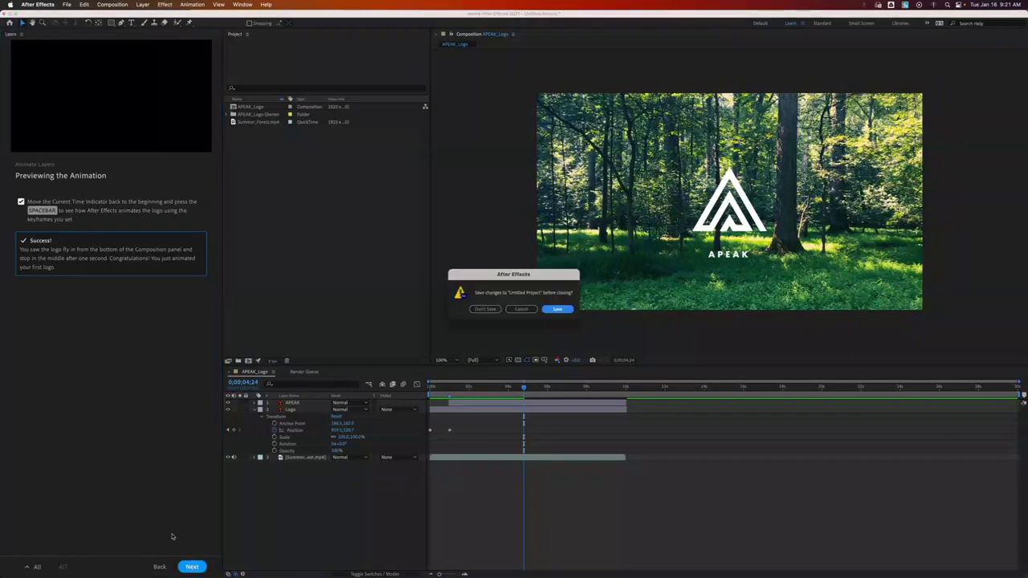
Discard the untitled project, accept the locked-file warning and advance to the Animate Layers Challenge
left_click(487, 309)
left_click(576, 310)
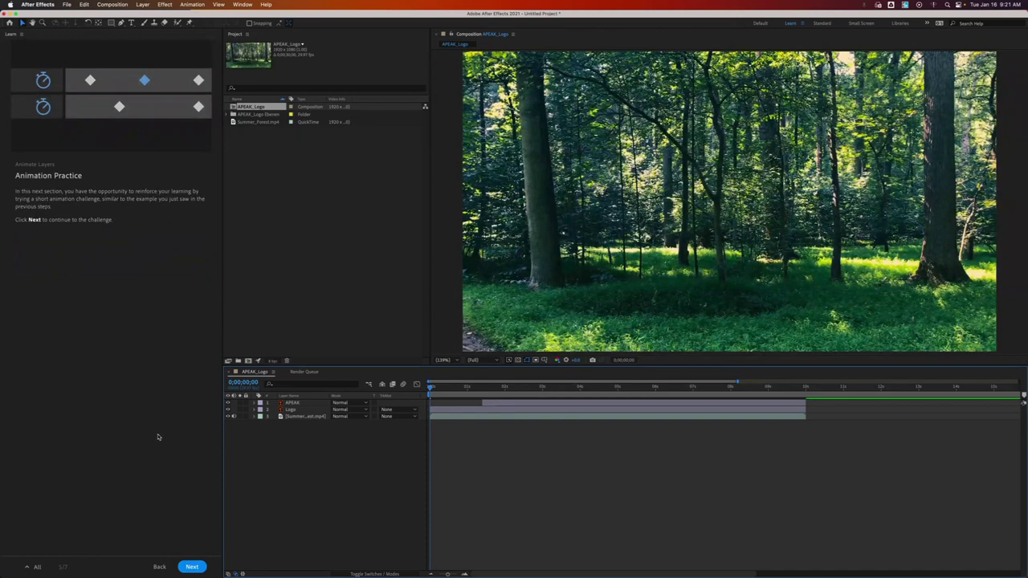
left_click(189, 565)
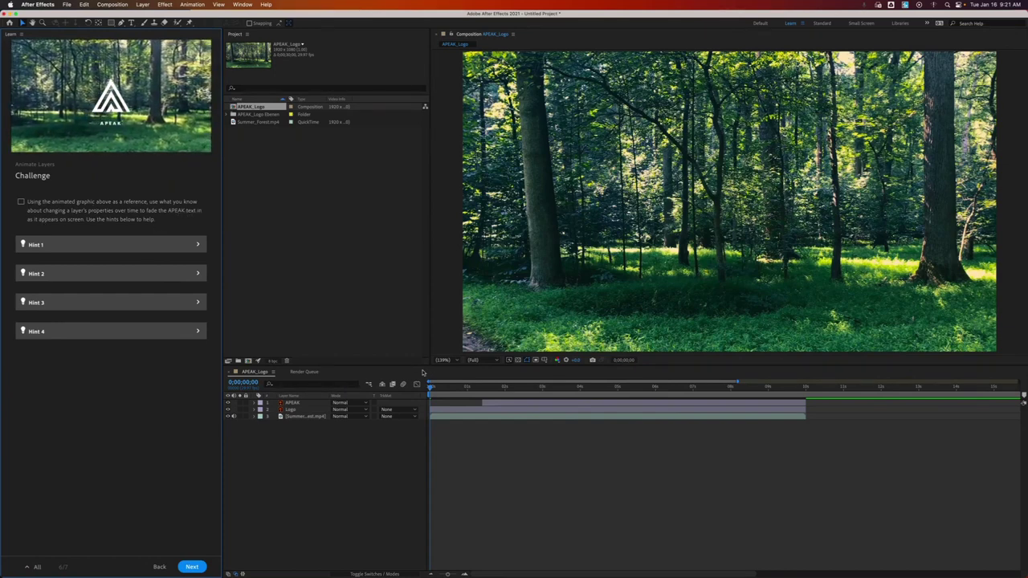
Scrub the logo animation, select the APEAK layer and go to the frame before it appears
left_click_drag(434, 392, 482, 390)
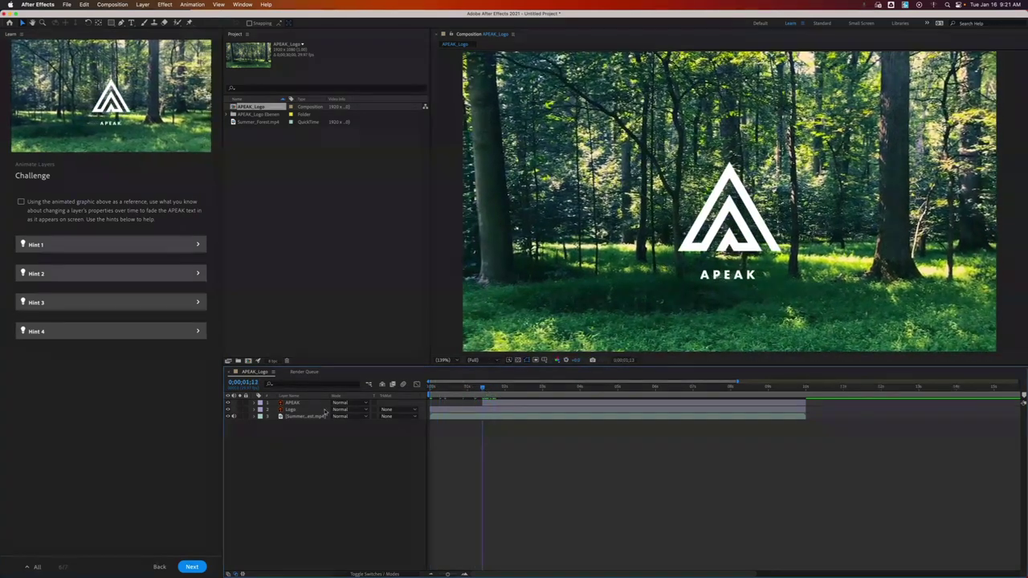
left_click(299, 404)
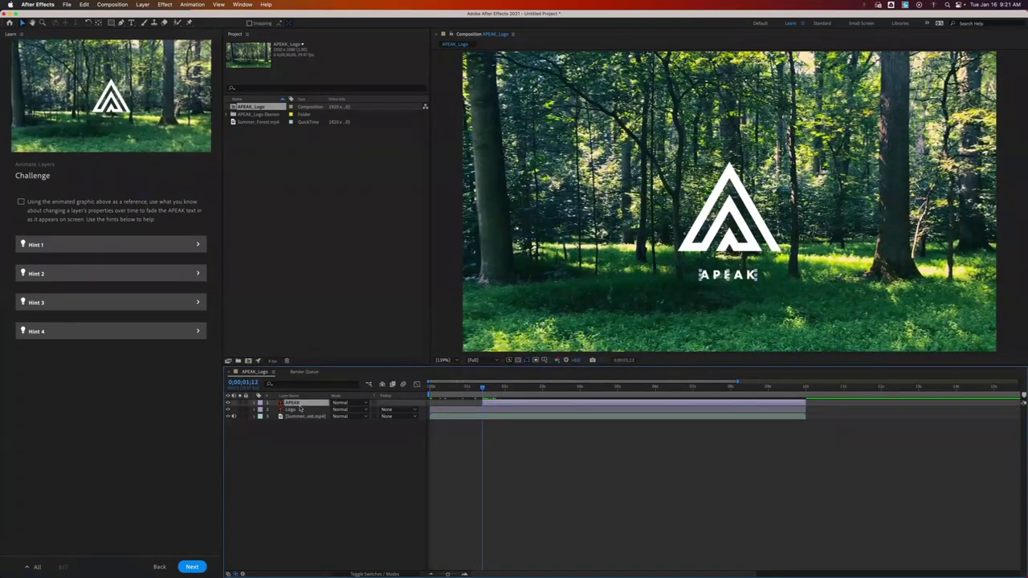
left_click(482, 389)
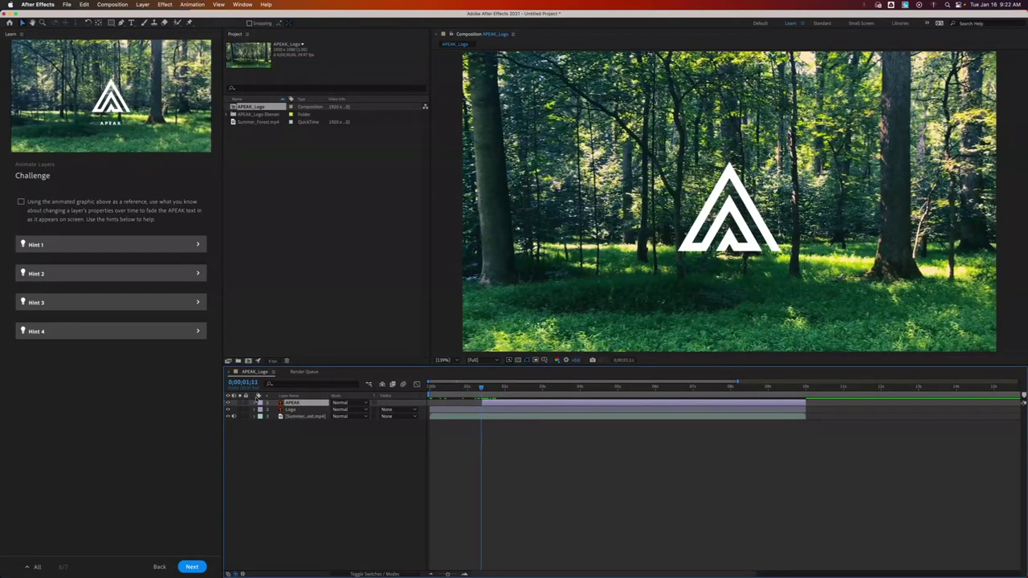
Expand APEAK's Transform and set an Opacity keyframe of 0% at 0;00;01;12
left_click(255, 404)
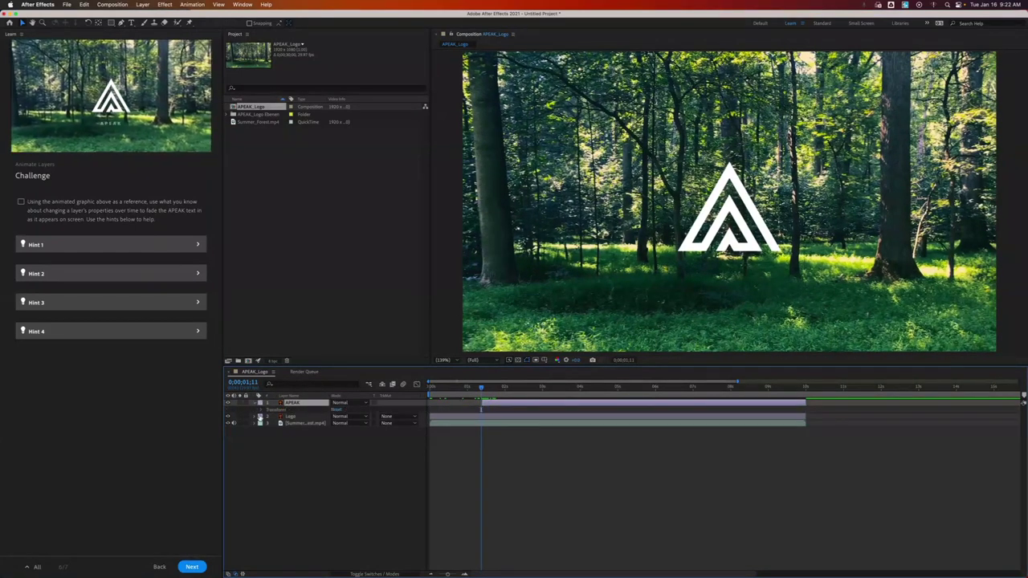
left_click(261, 411)
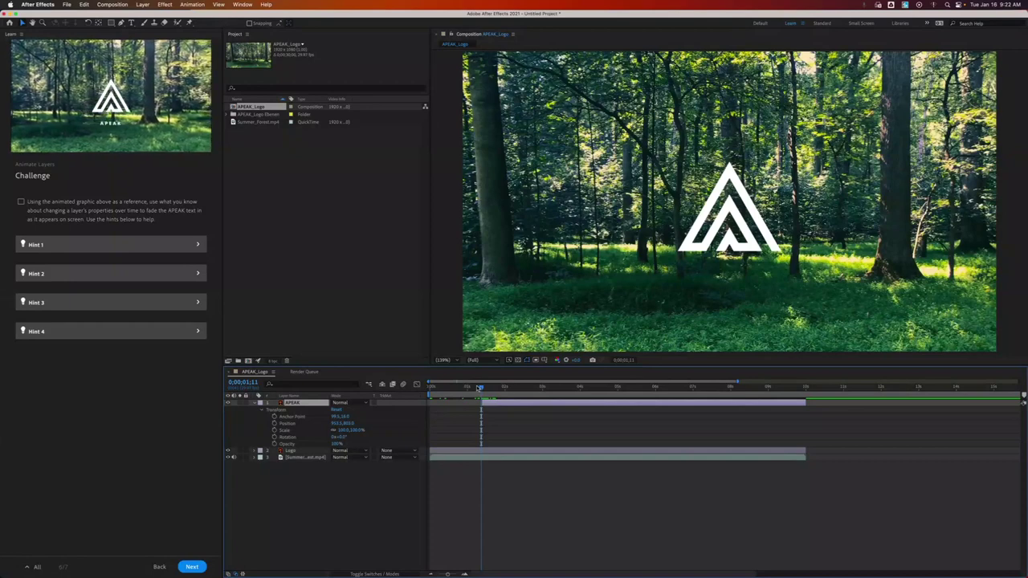
left_click_drag(480, 388, 483, 389)
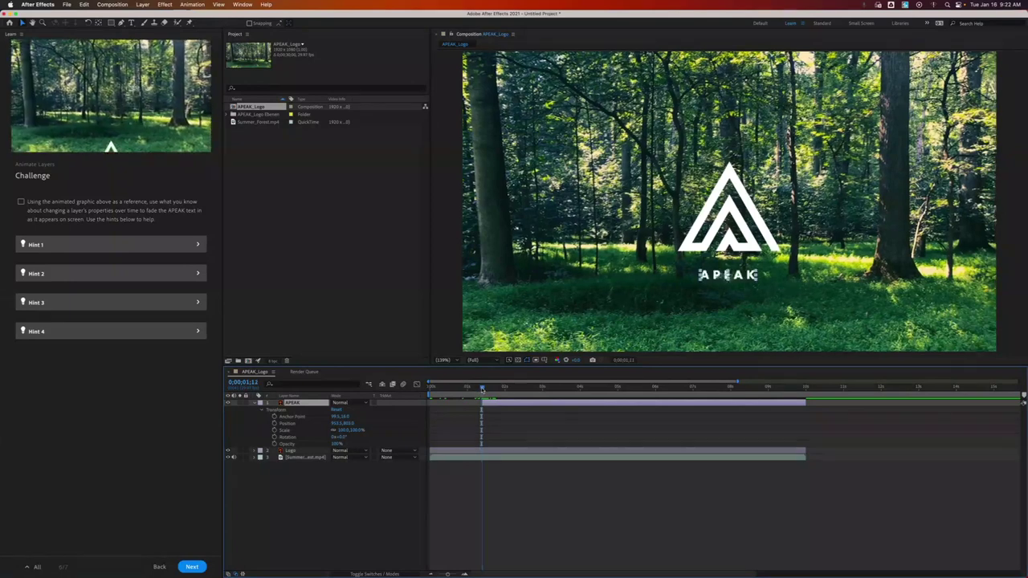
left_click(337, 443)
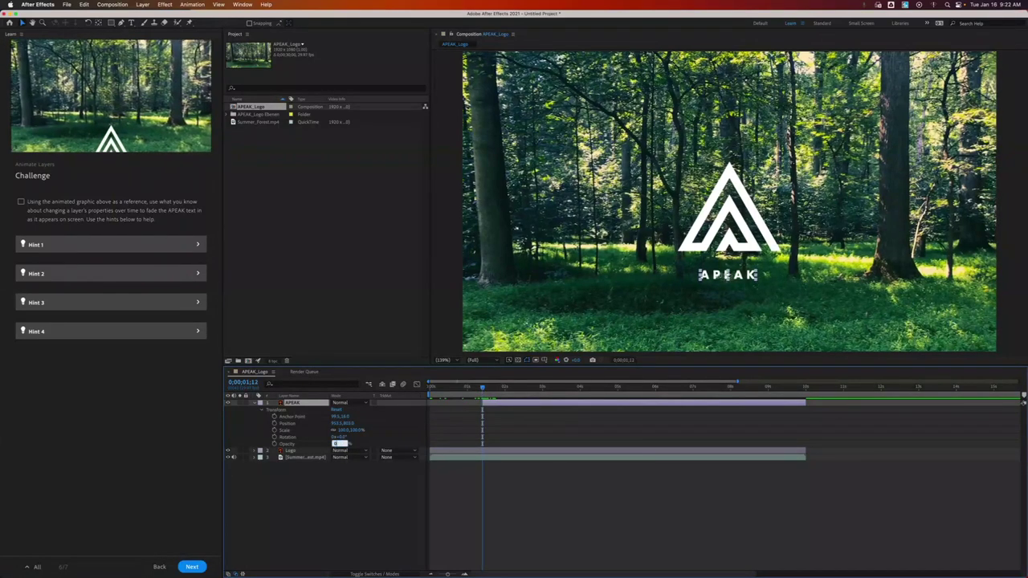
type("0")
key("Return")
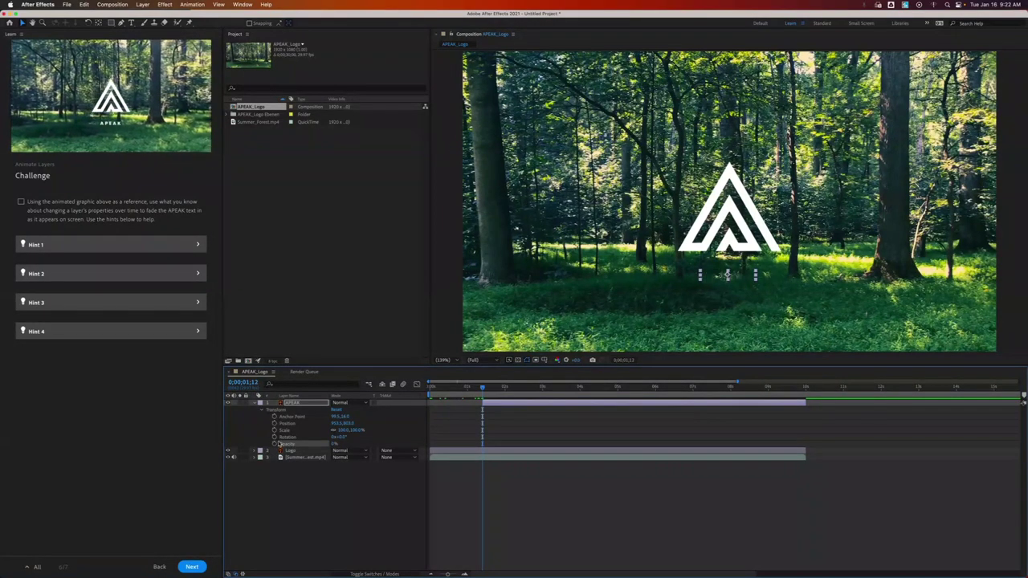
left_click(275, 443)
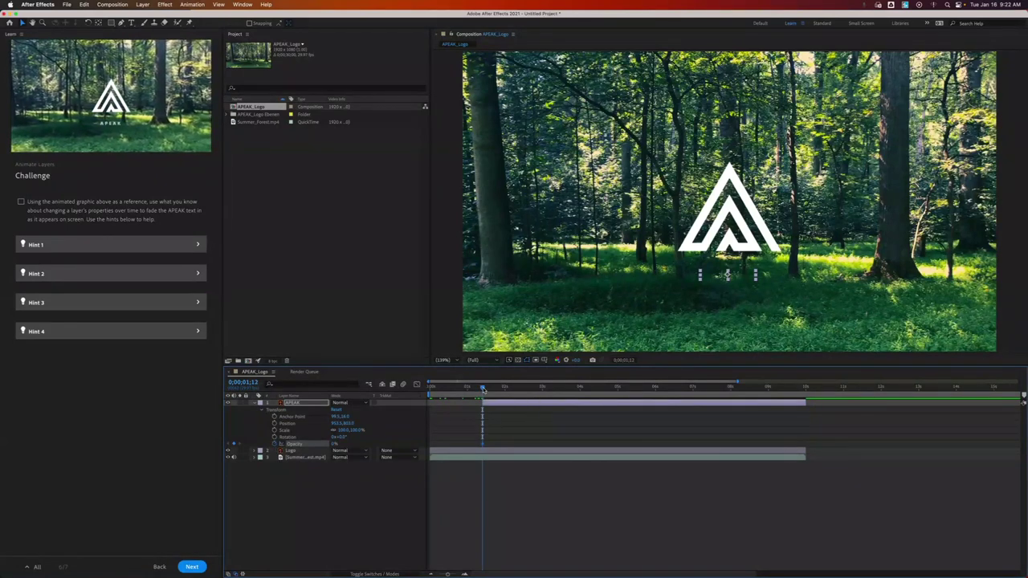
Set APEAK's Opacity to 100% at 0;00;01;23 and scrub to check the fade-in
left_click_drag(482, 388, 496, 389)
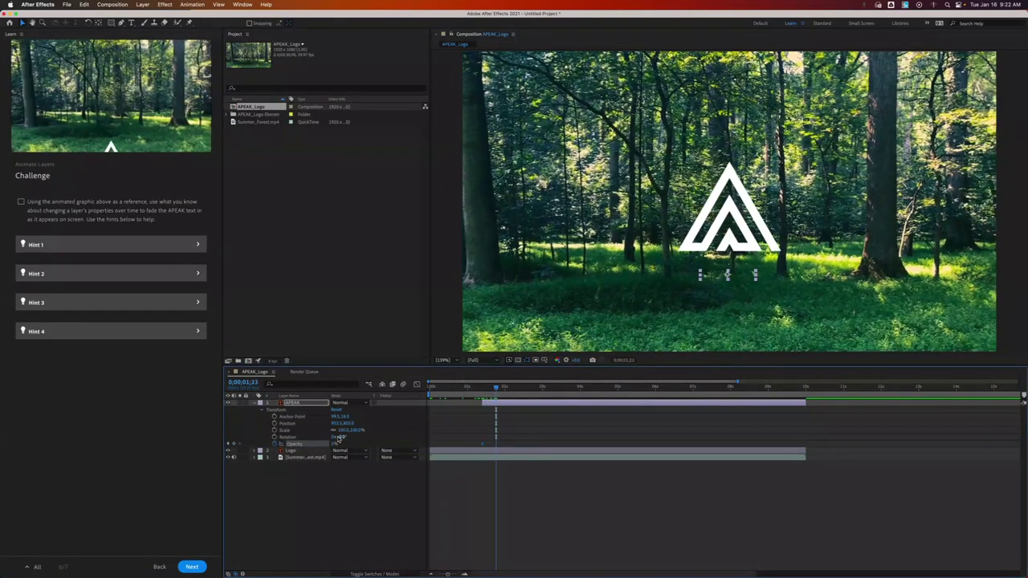
left_click_drag(335, 444, 334, 446)
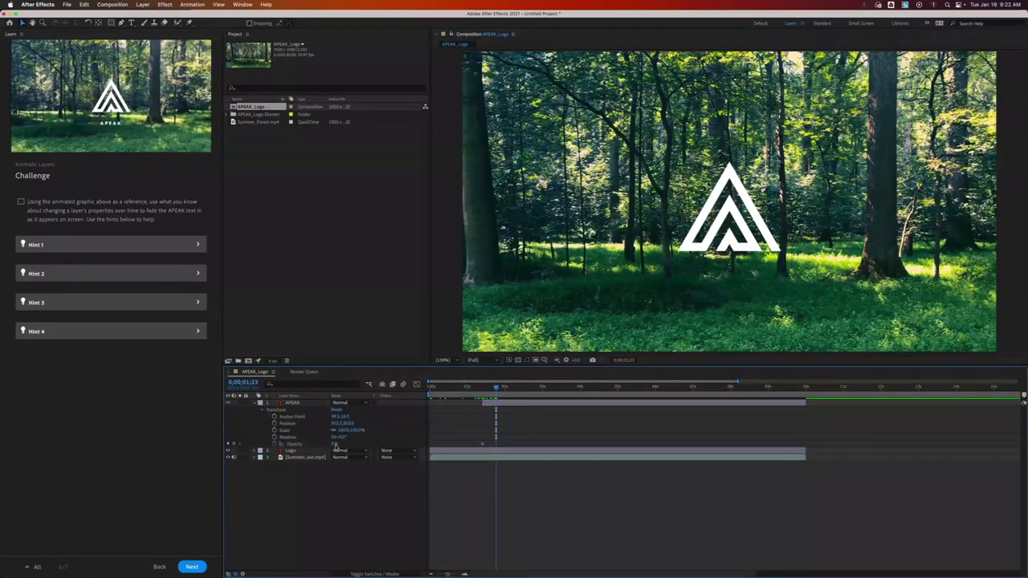
left_click(334, 444)
type("100")
key("Return")
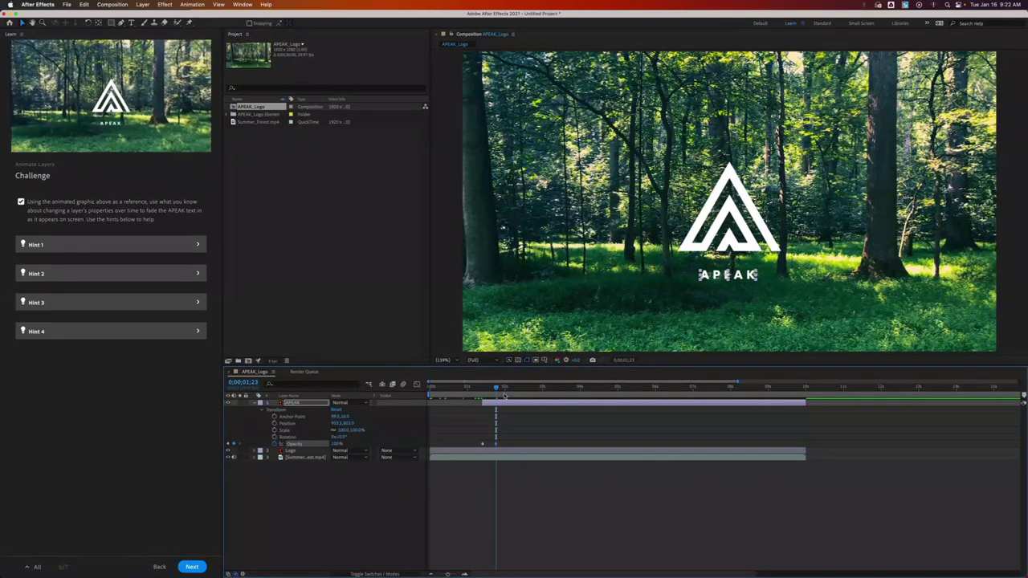
mouse_move(497, 387)
left_mouse_down()
mouse_move(451, 388)
mouse_move(507, 392)
left_mouse_up()
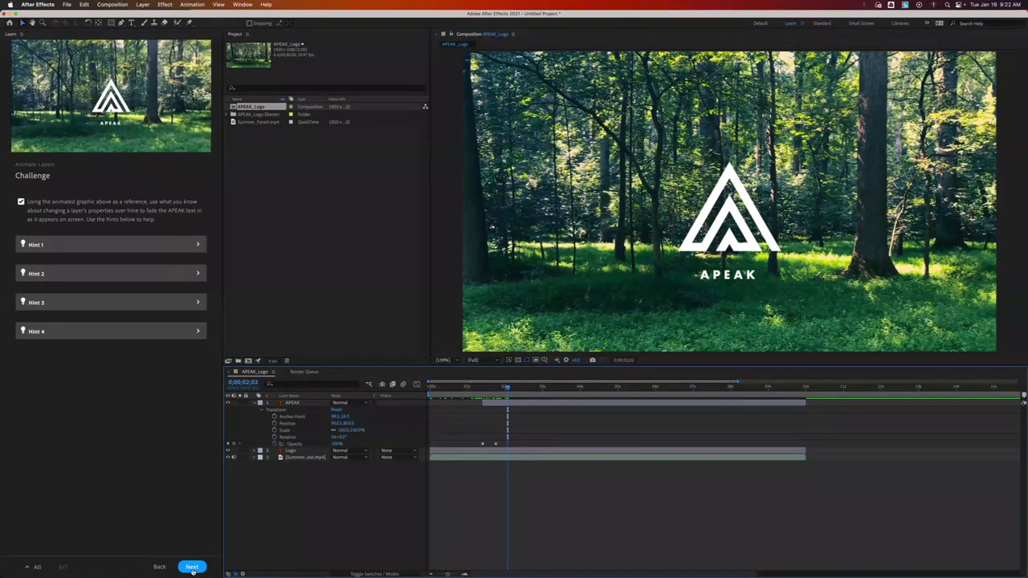
Skip past the challenge, discard the untitled project's changes and load the blur lesson's APEAK_Logo project
left_click(192, 567)
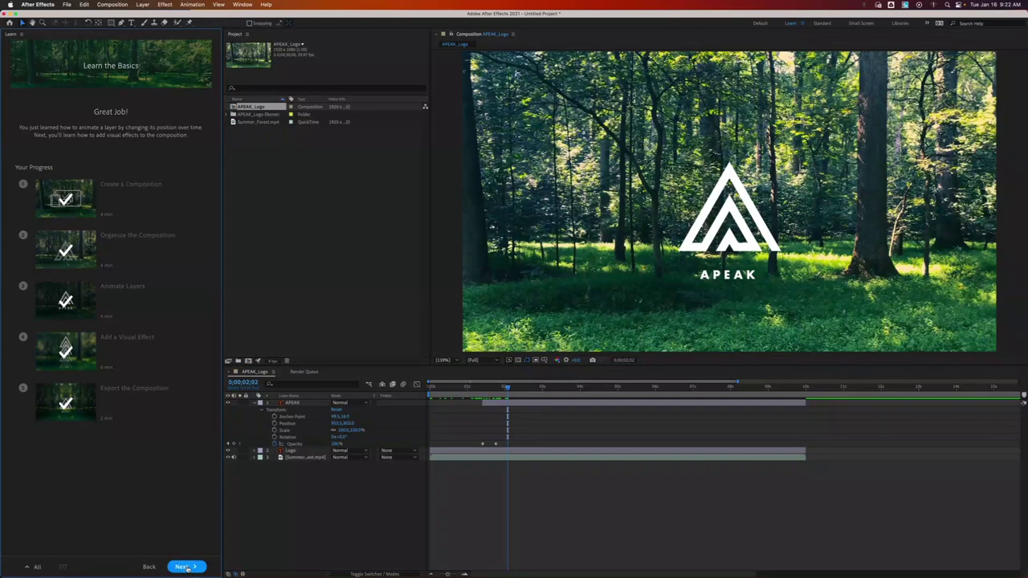
left_click(186, 567)
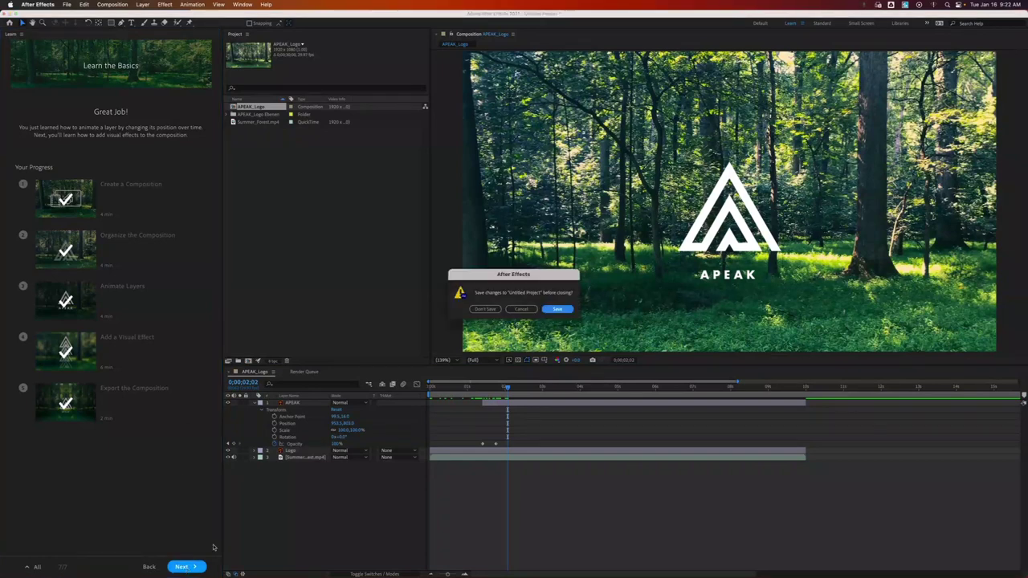
left_click(484, 309)
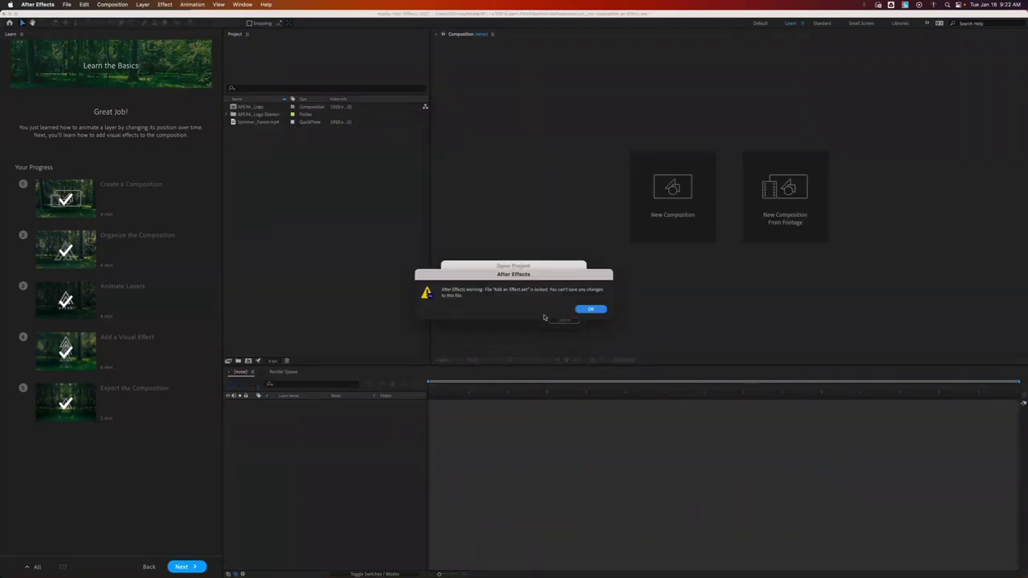
left_click(590, 308)
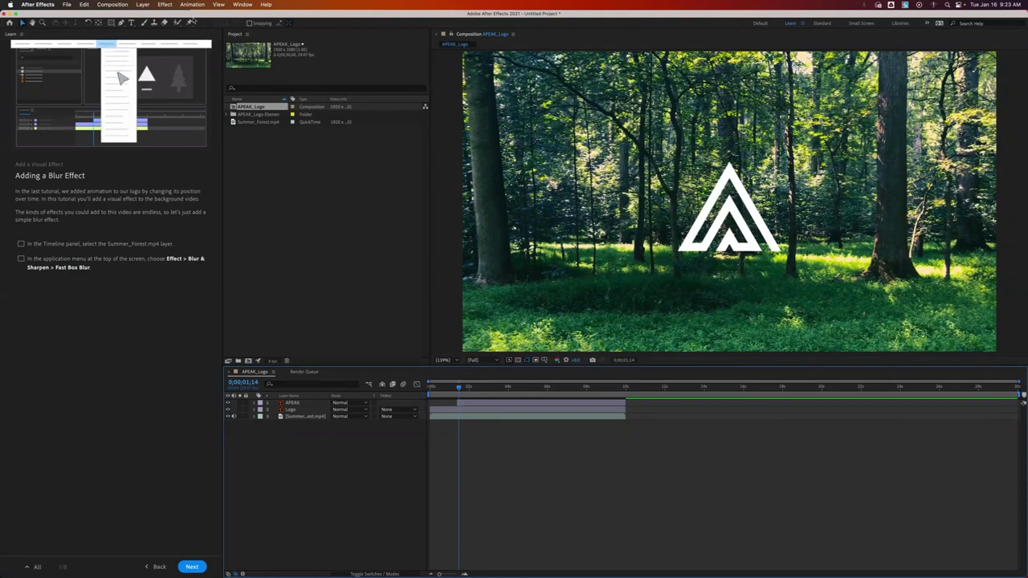
Select the Summer_Forest.mp4 layer and apply Effect > Blur & Sharpen > Fast Box Blur to it
left_click(164, 5)
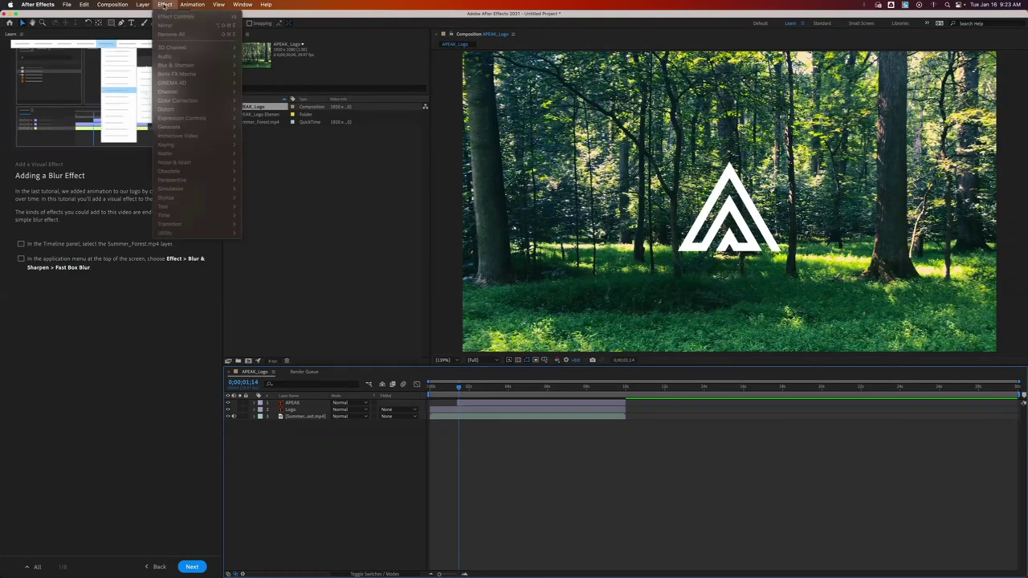
left_click(515, 411)
left_click(506, 402)
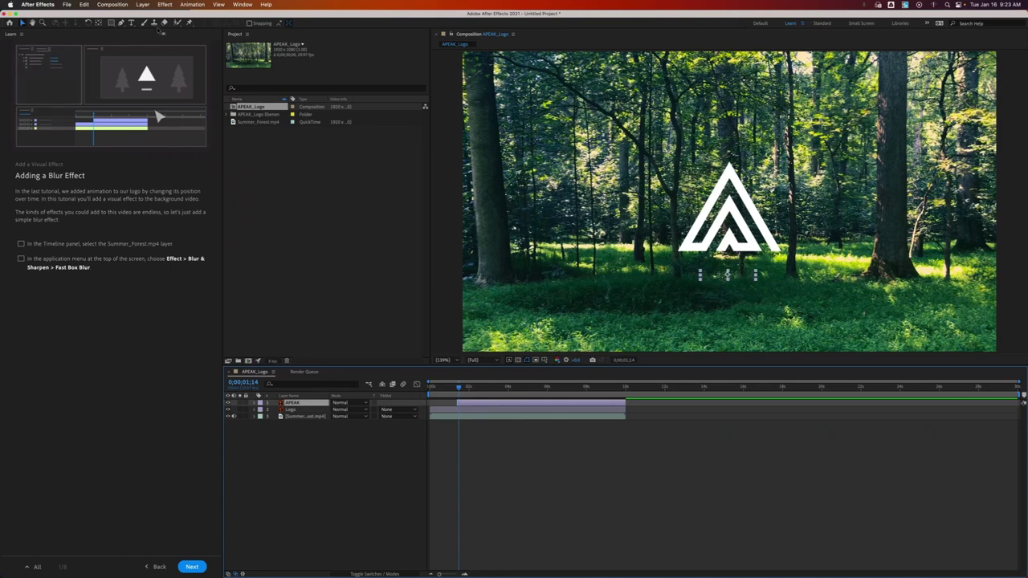
left_click(164, 4)
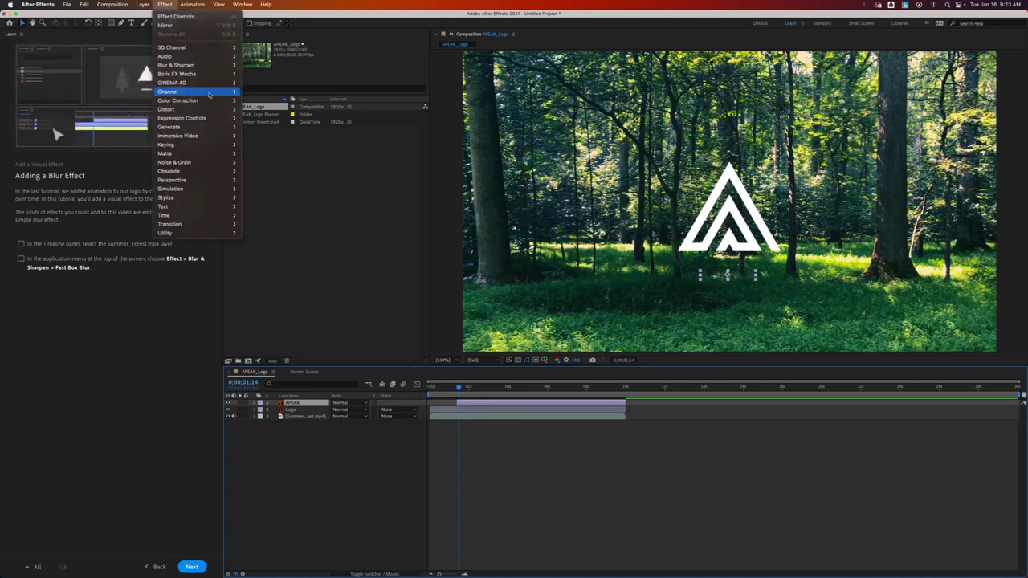
mouse_move(232, 209)
mouse_move(217, 233)
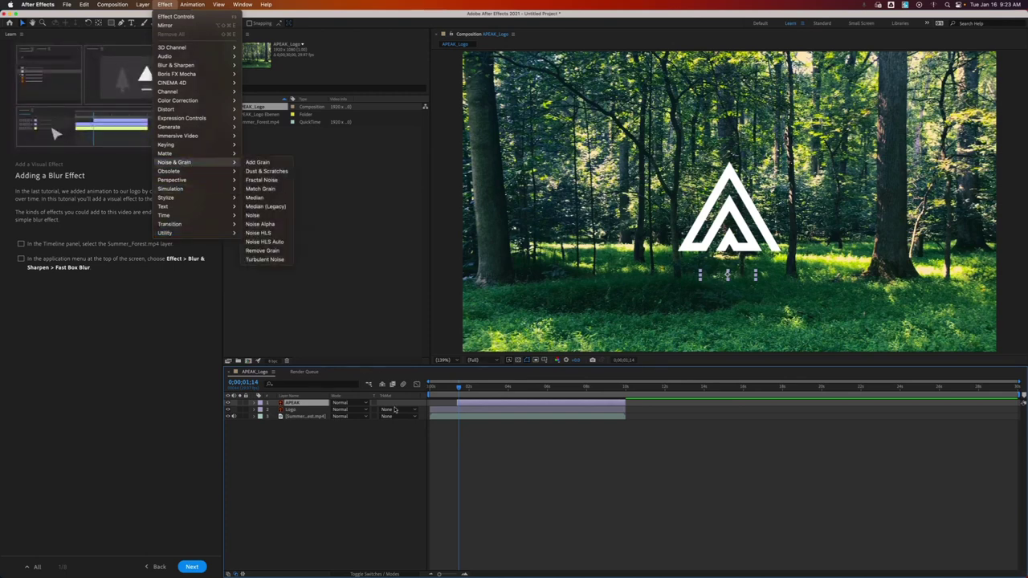
left_click(477, 428)
left_click(477, 417)
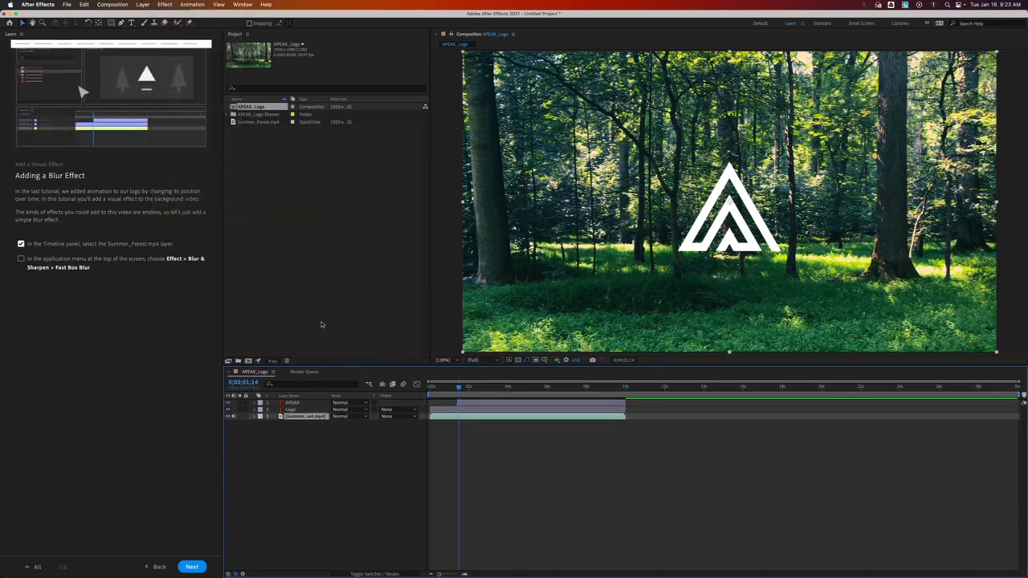
left_click(165, 5)
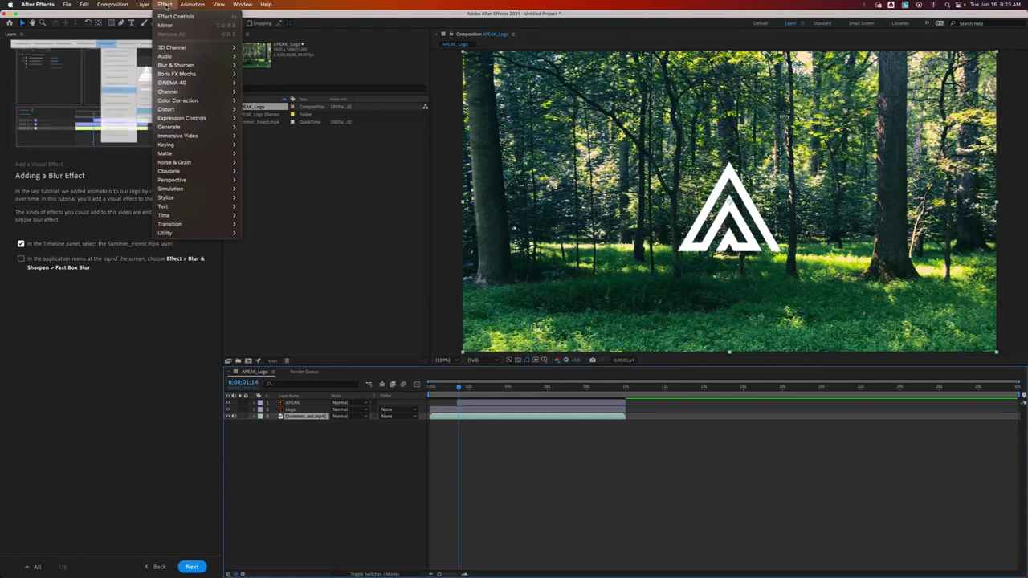
mouse_move(186, 59)
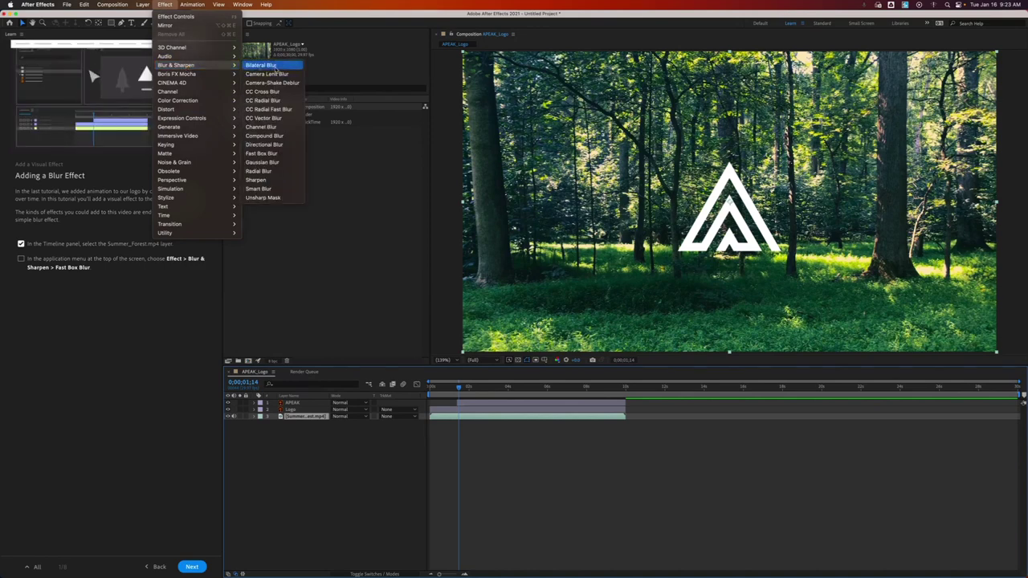
left_click(277, 152)
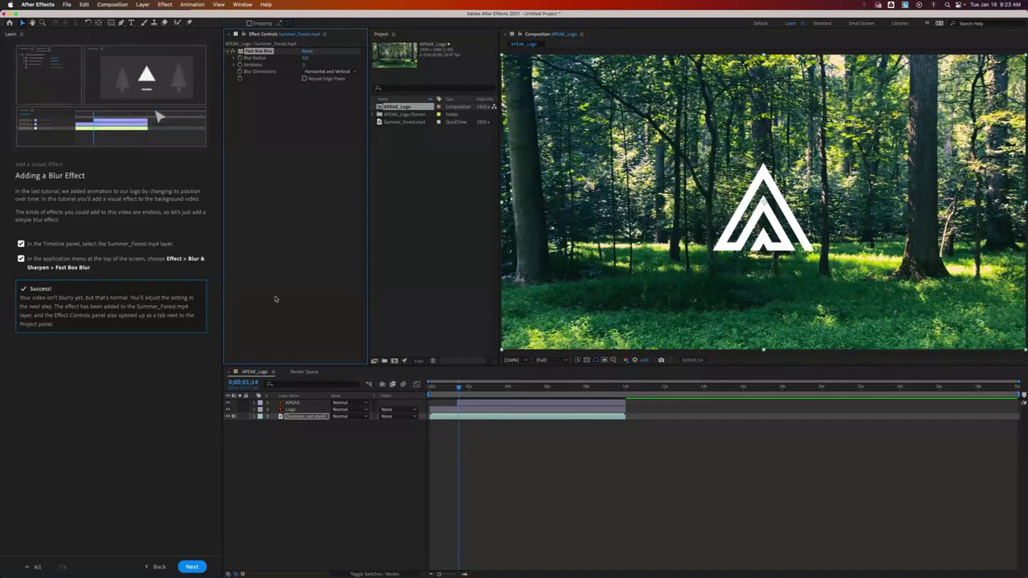
Expand Summer_Forest.mp4's Fast Box Blur in the Timeline and set its Blur Radius to 25
left_click(191, 567)
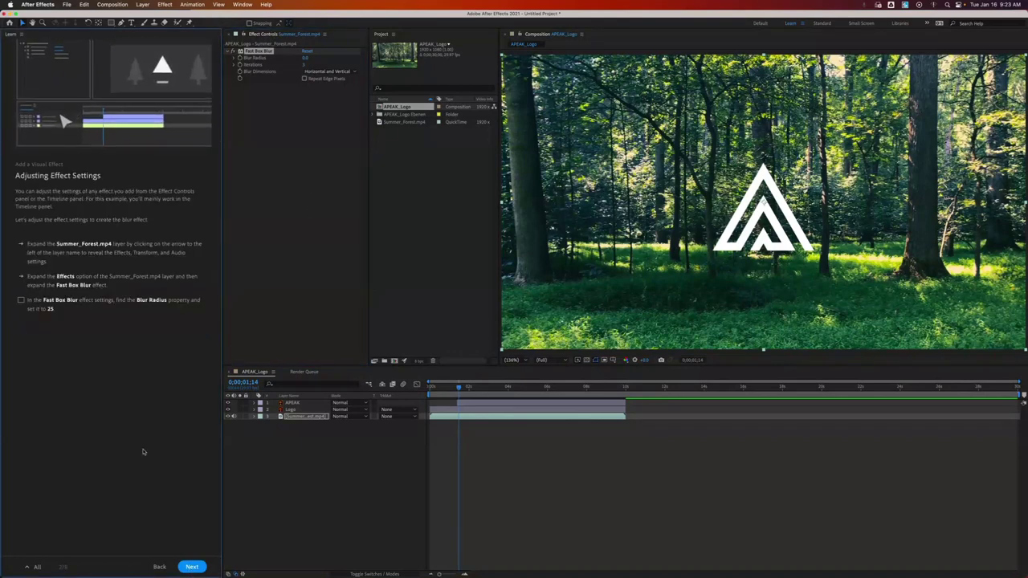
left_click(255, 417)
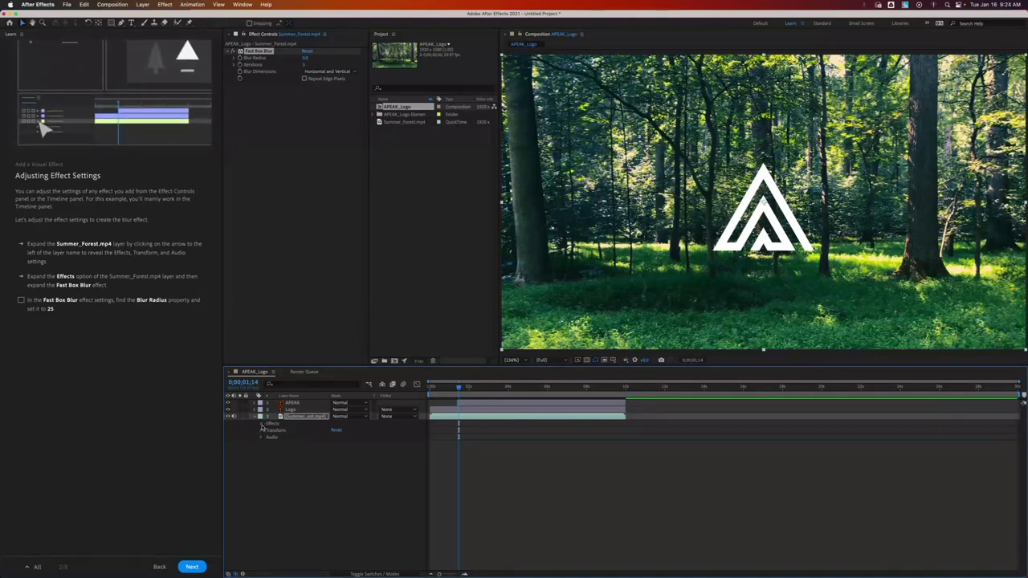
left_click(261, 424)
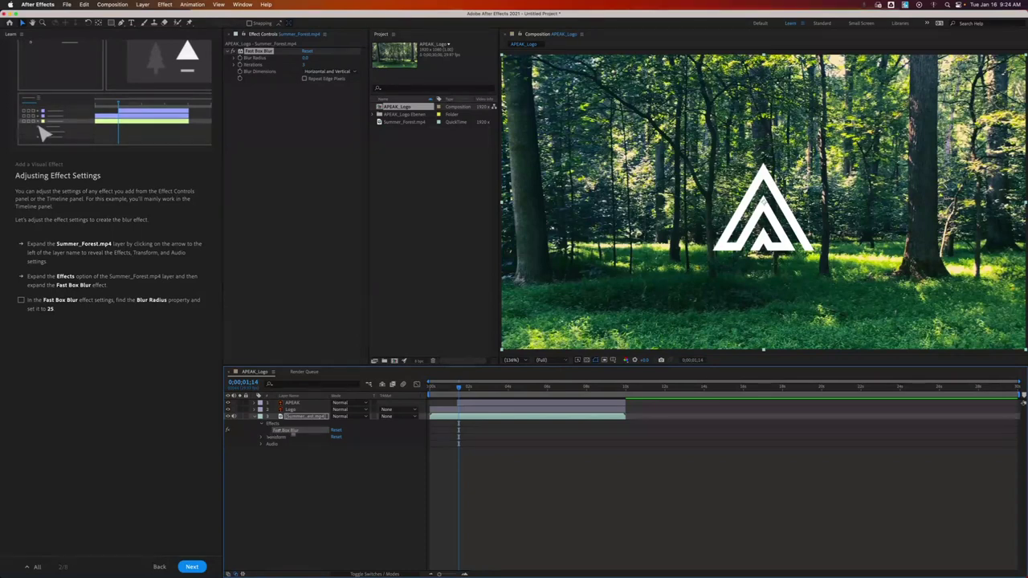
left_click(268, 432)
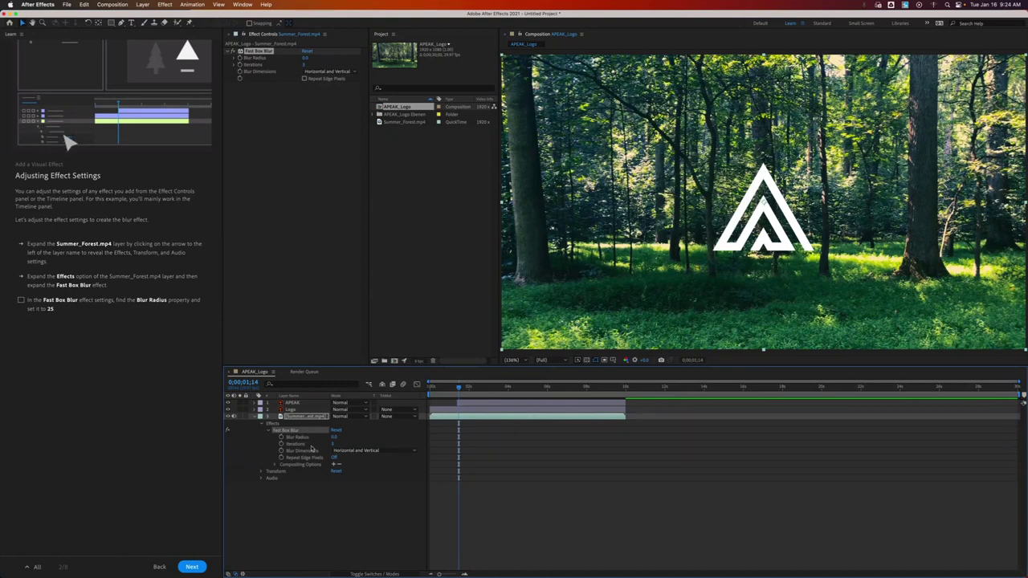
left_click(335, 437)
type("25")
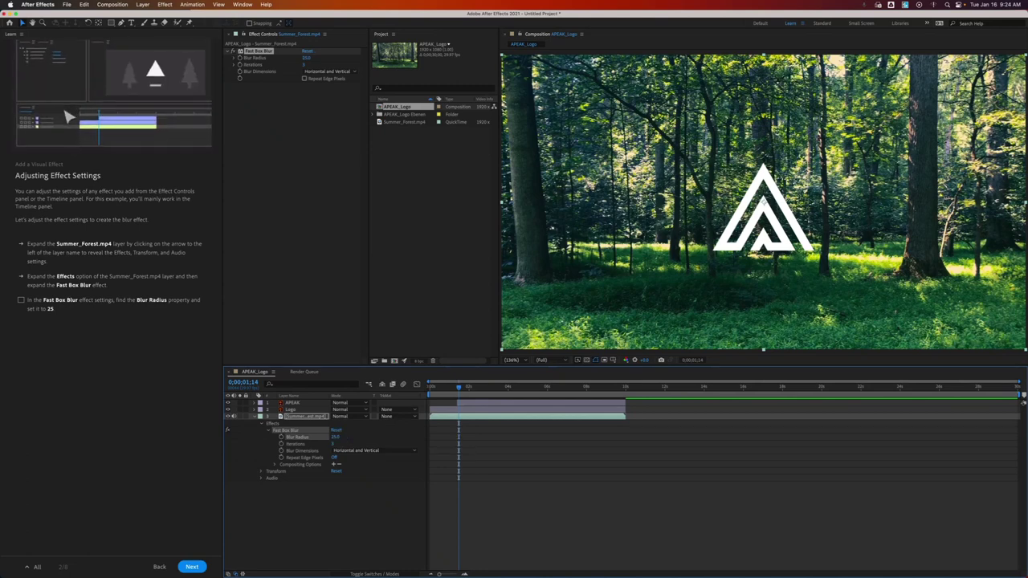
key("Return")
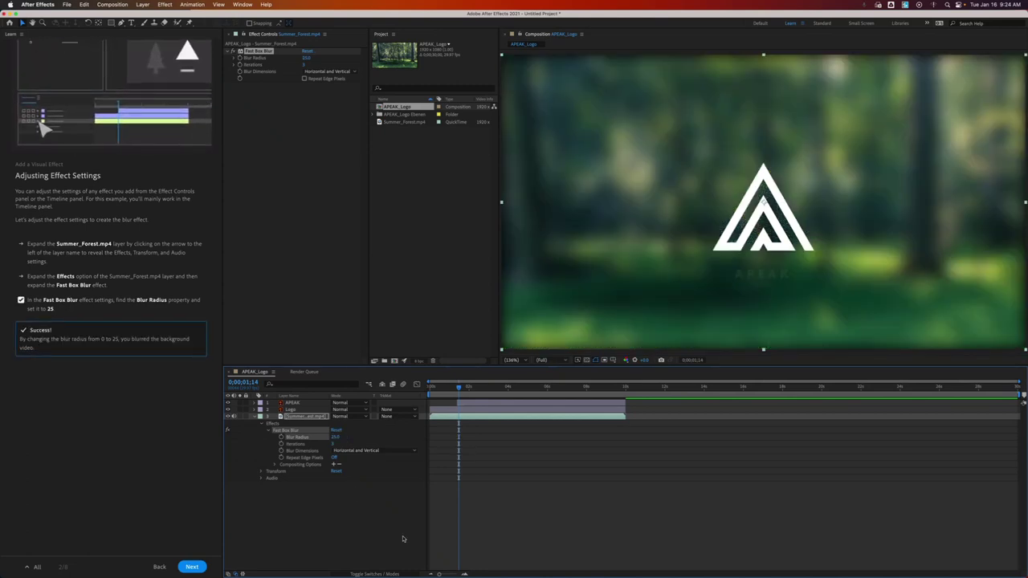
left_click(403, 539)
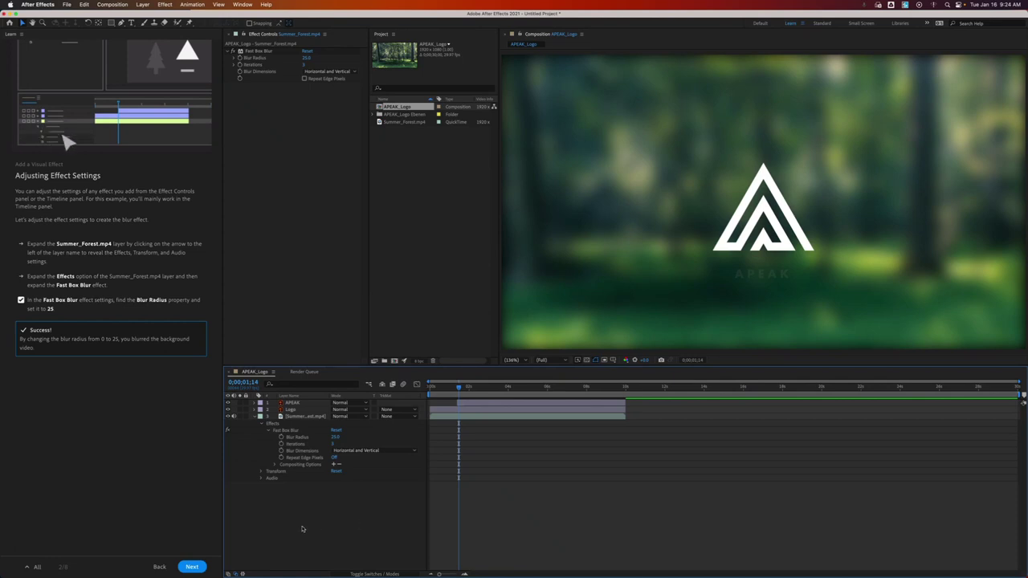
Move the time indicator back toward the start and turn on the Blur Radius stopwatch at 25
left_click(191, 567)
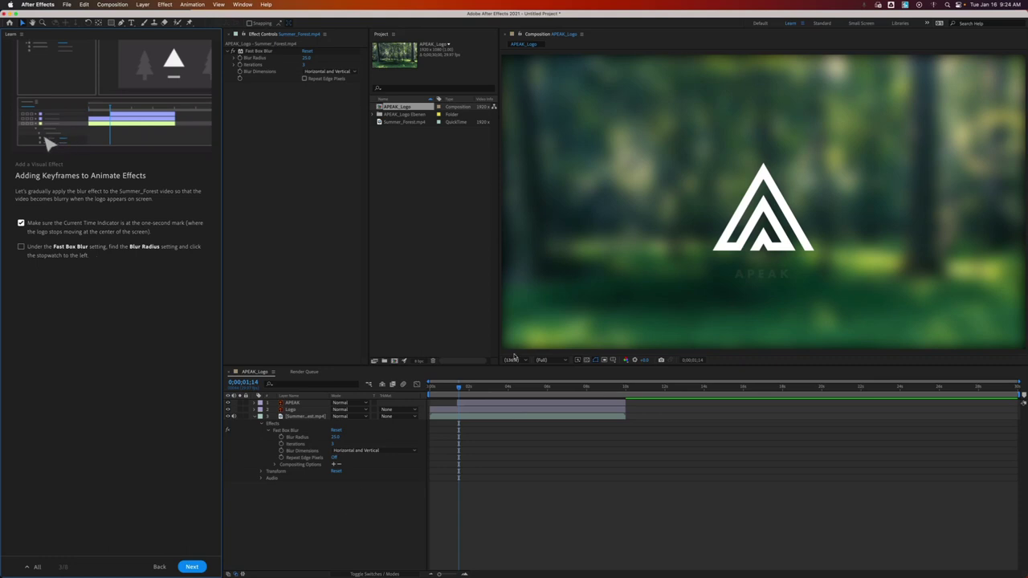
left_click_drag(459, 389, 430, 388)
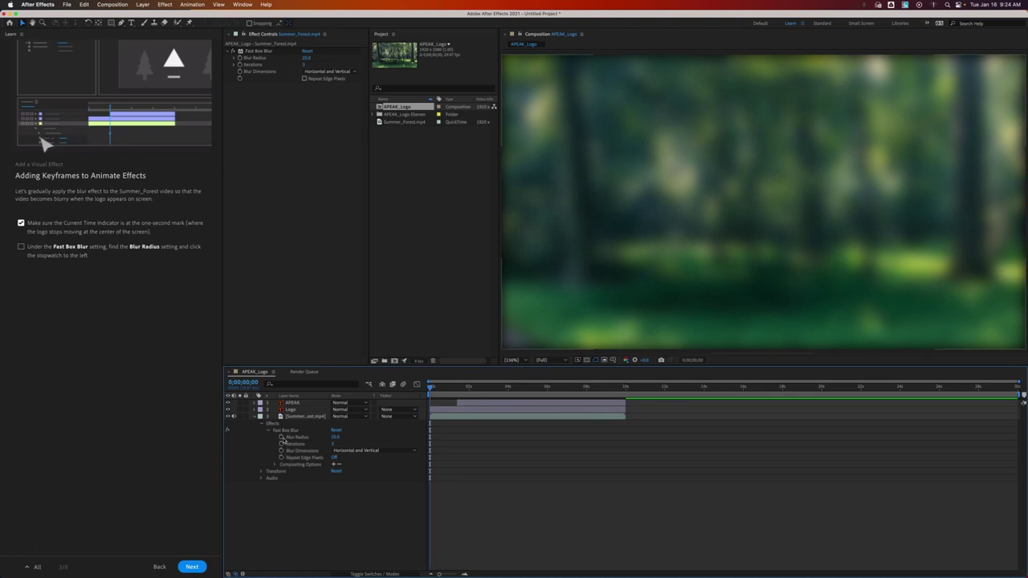
left_click(281, 437)
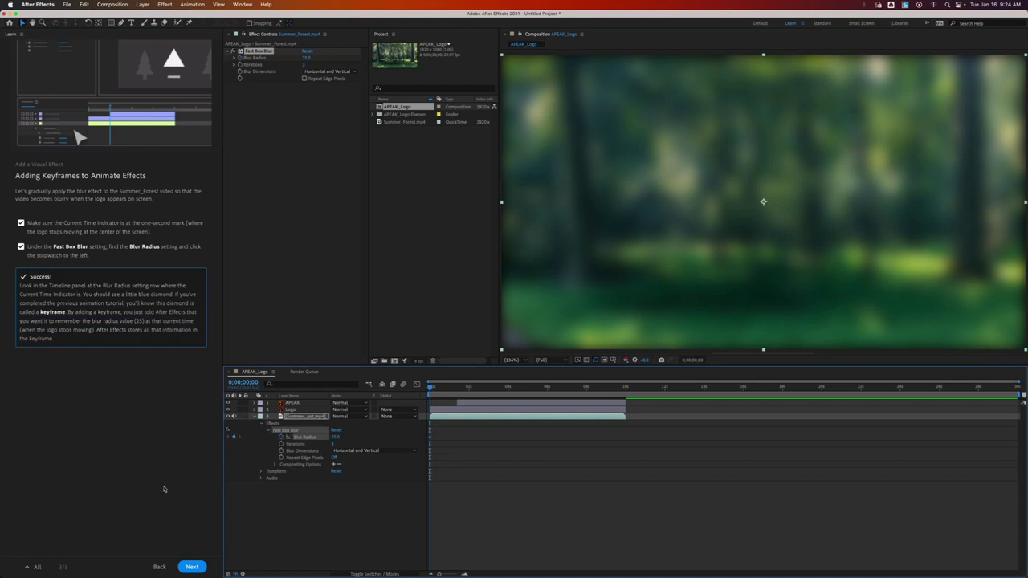
Key Blur Radius to 0 at the composition's start, 0:00
left_click(199, 570)
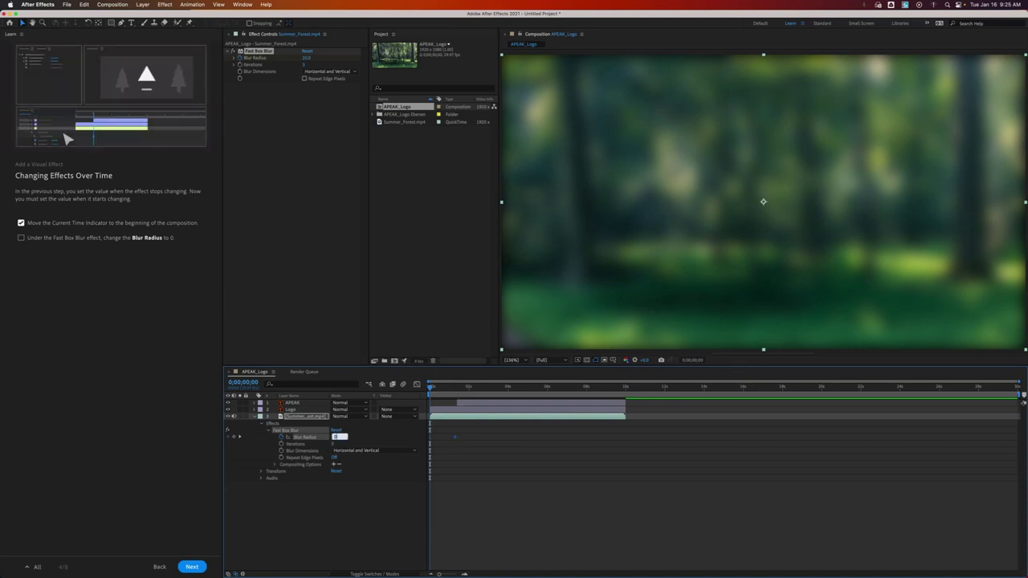
type("0")
key("Return")
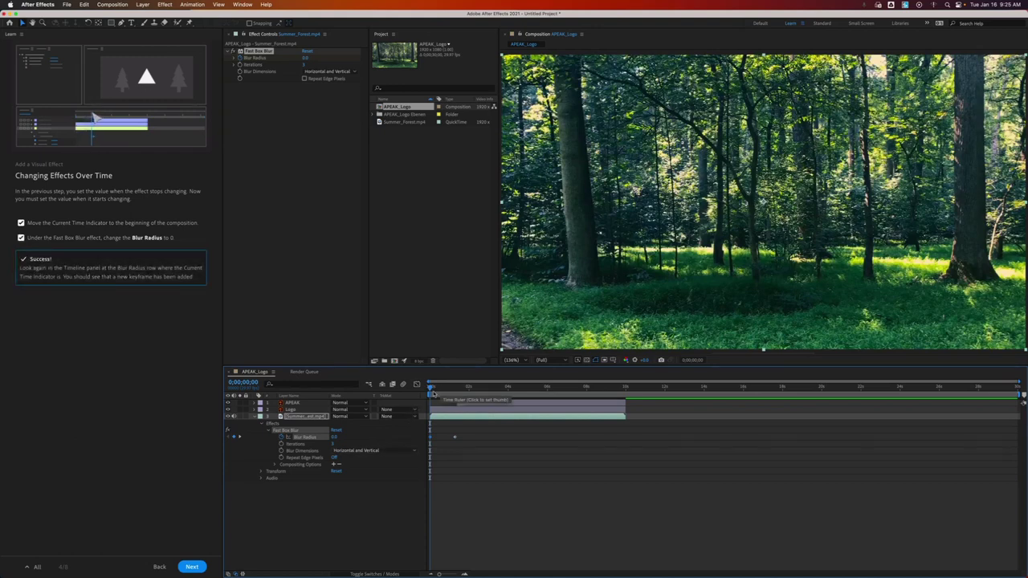
Preview the blur animation, then return the current-time indicator to the composition start
key("space")
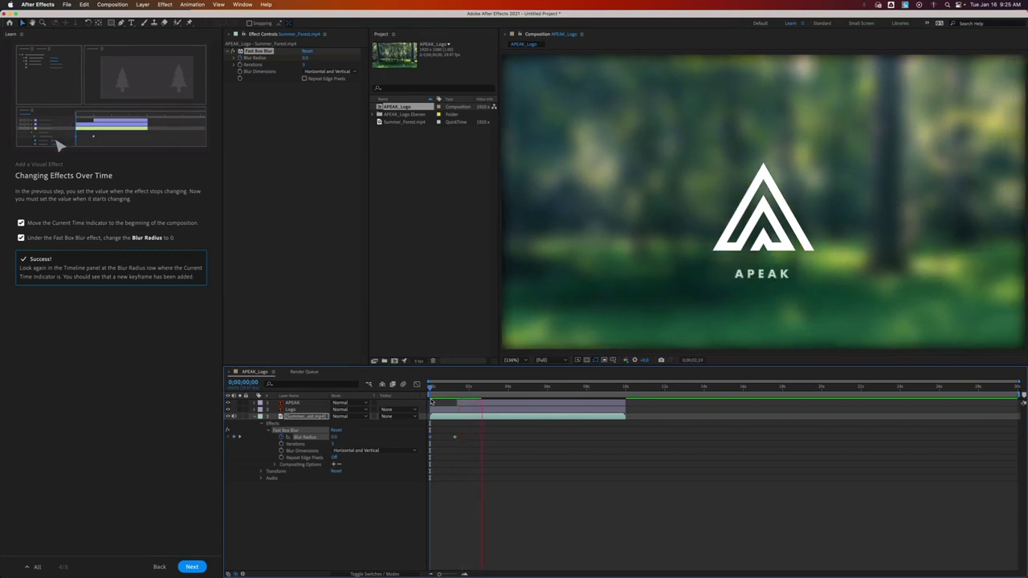
key("space")
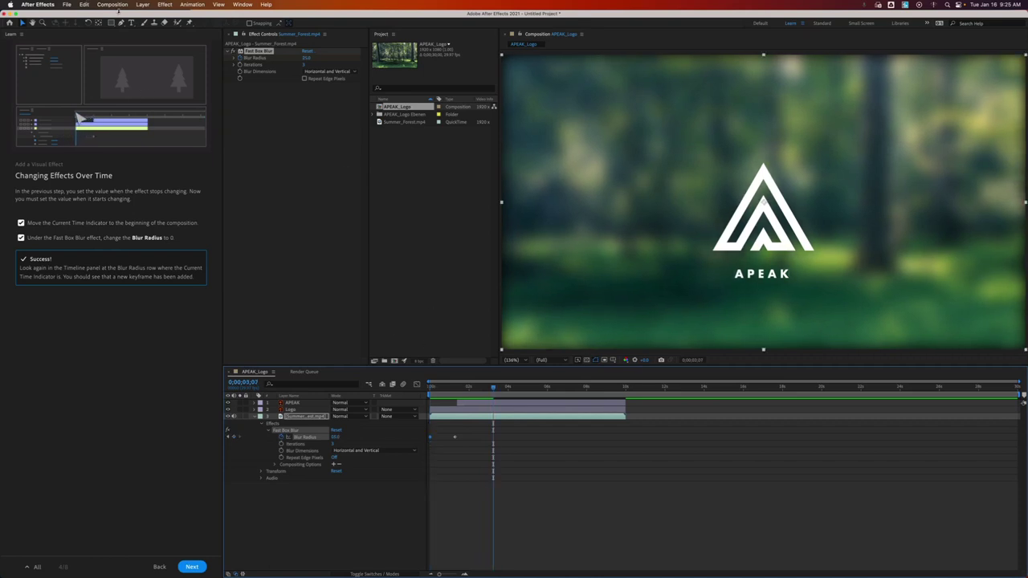
left_click(112, 5)
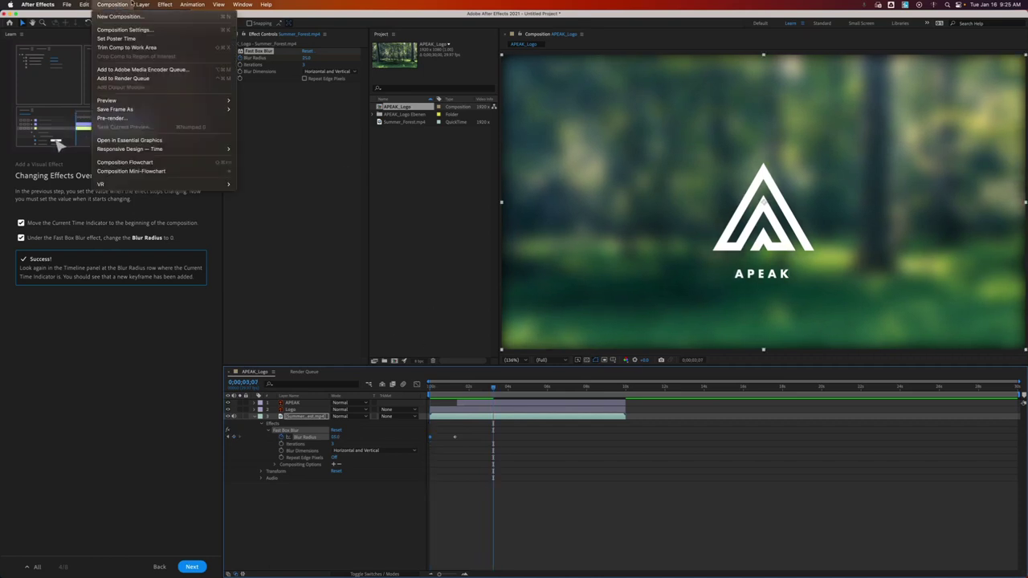
mouse_move(152, 4)
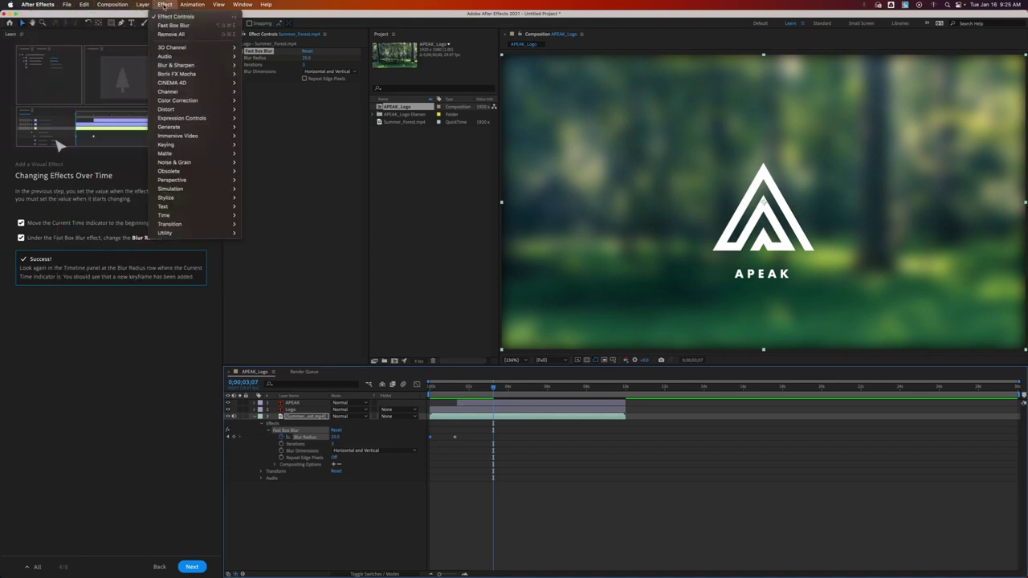
mouse_move(102, 4)
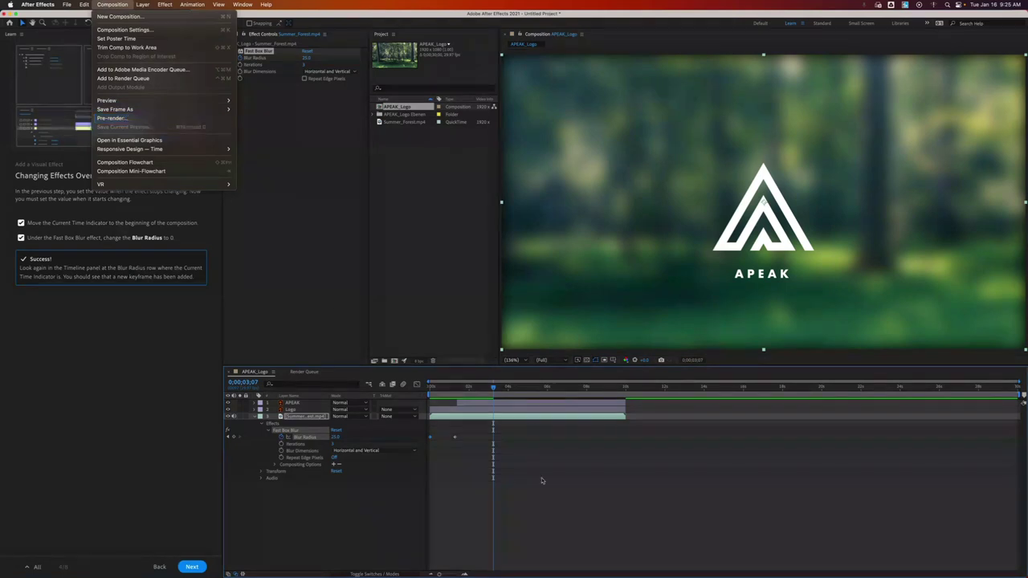
key("Escape")
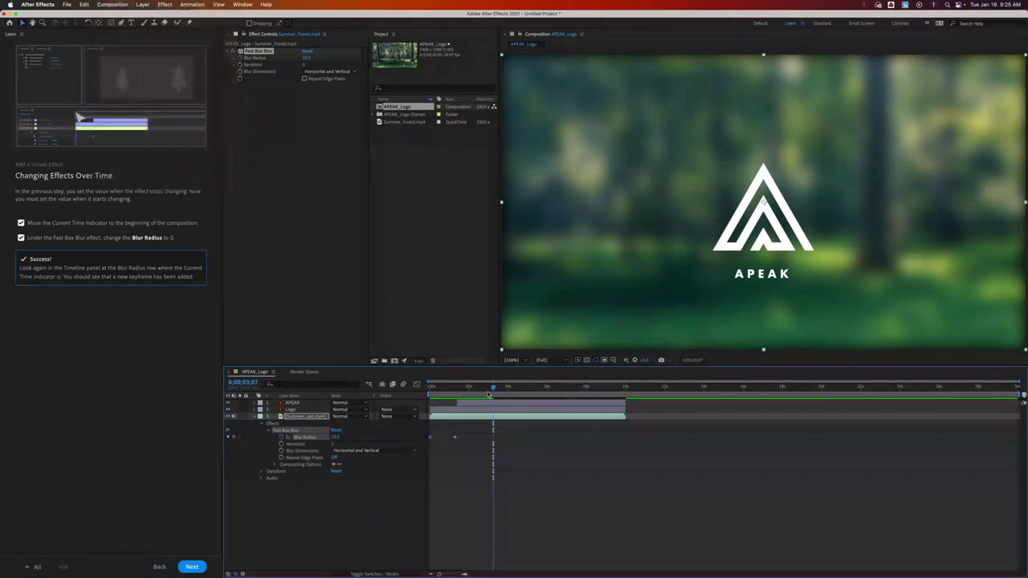
left_click_drag(494, 389, 430, 386)
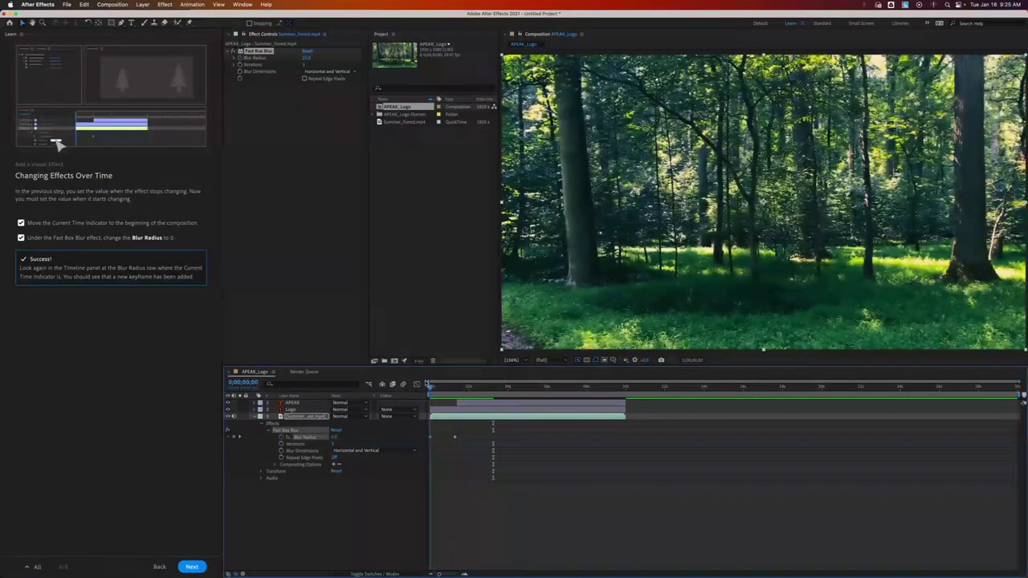
Play and stop the animated-blur preview, then advance the tutorial to Adding Multiple Effects
left_click(192, 567)
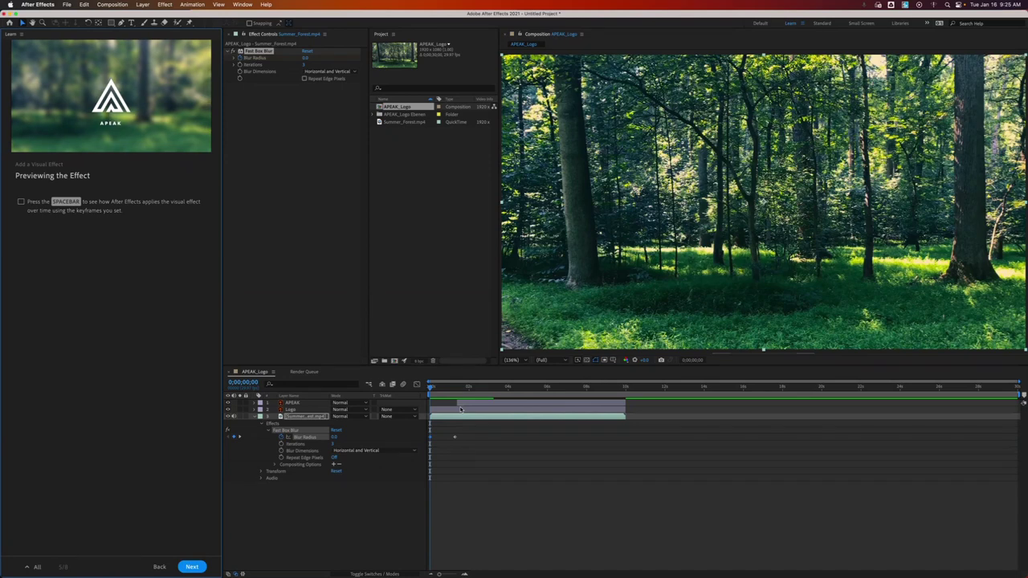
left_click(488, 461)
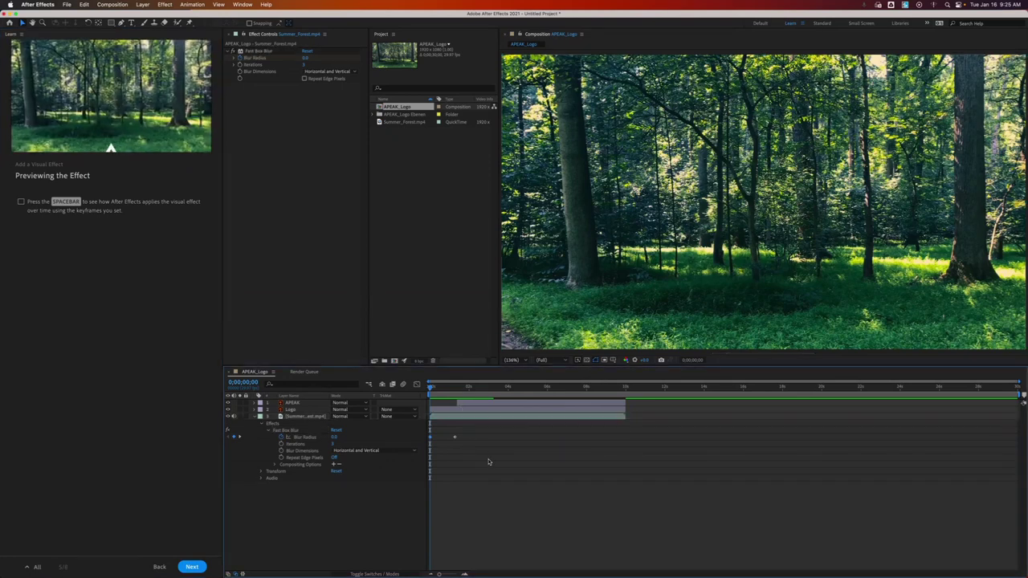
key("space")
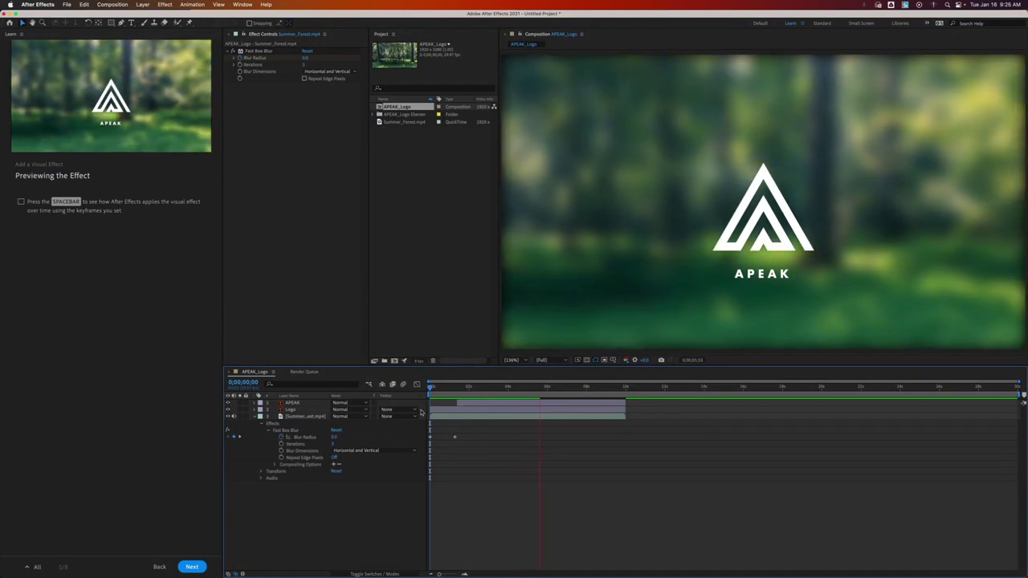
key("space")
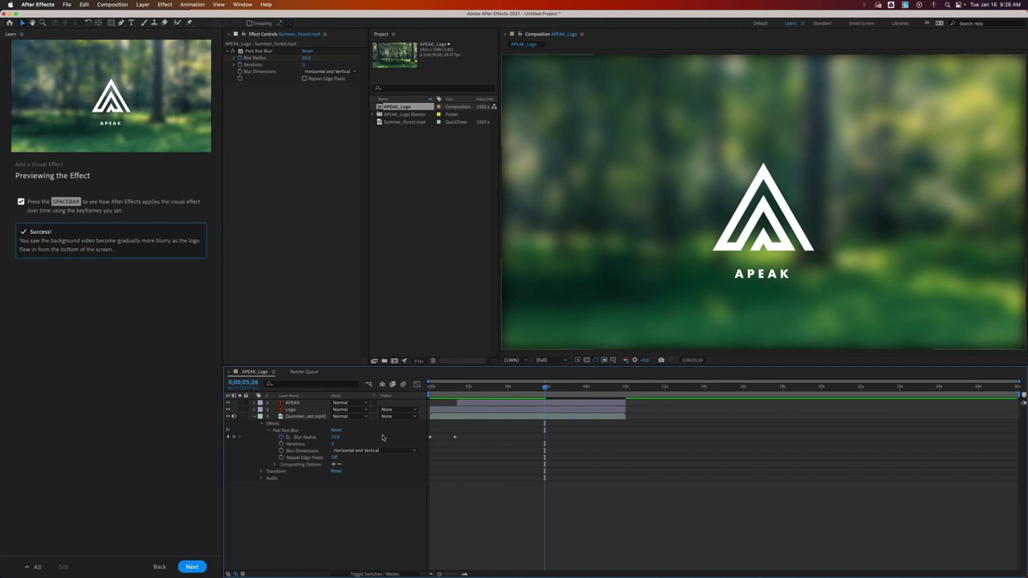
left_click(192, 566)
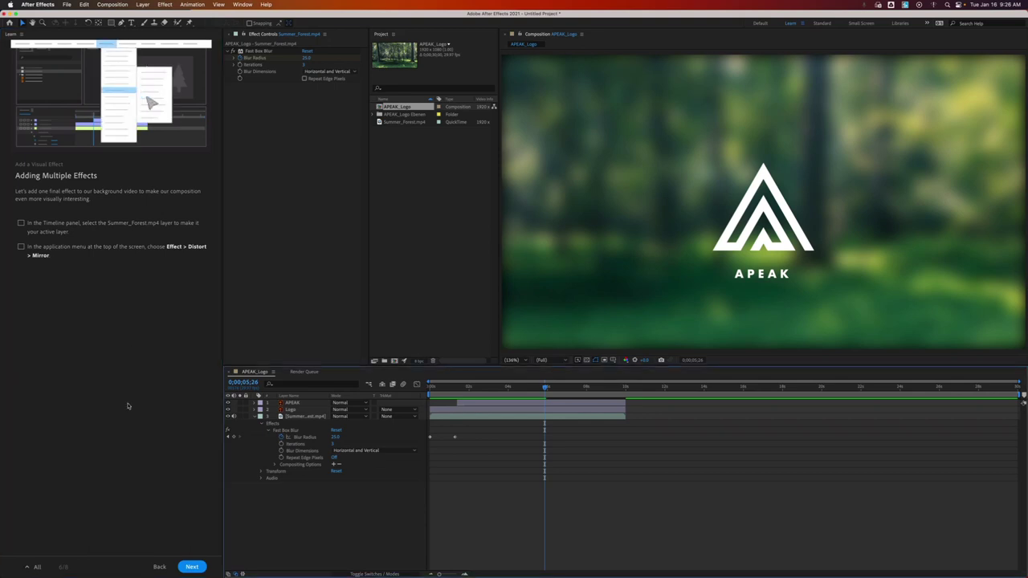
Apply Effect > Distort > Mirror to the Summer_Forest.mp4 layer and advance the tutorial
left_click(170, 5)
left_click(453, 366)
left_click(498, 417)
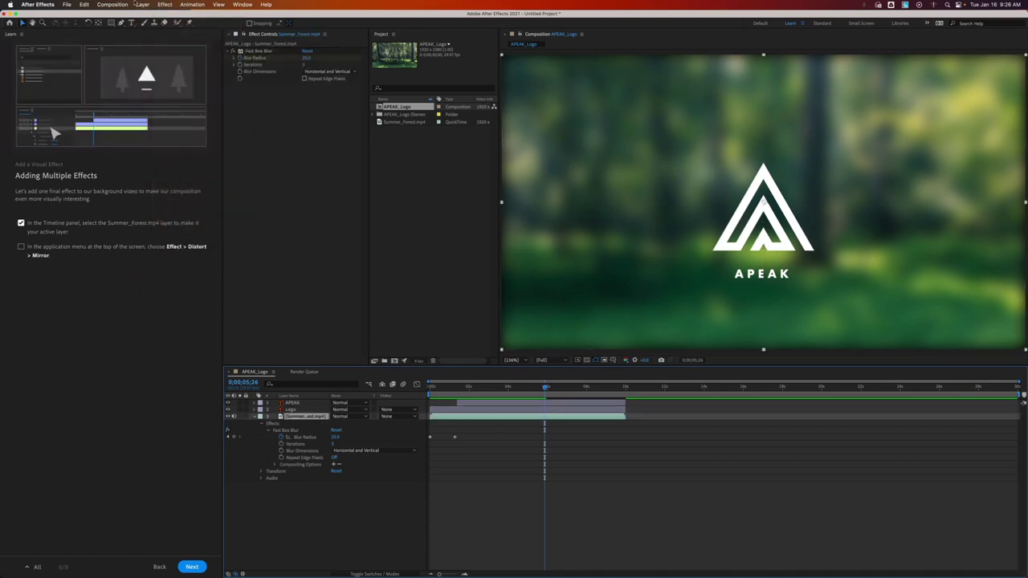
left_click(166, 5)
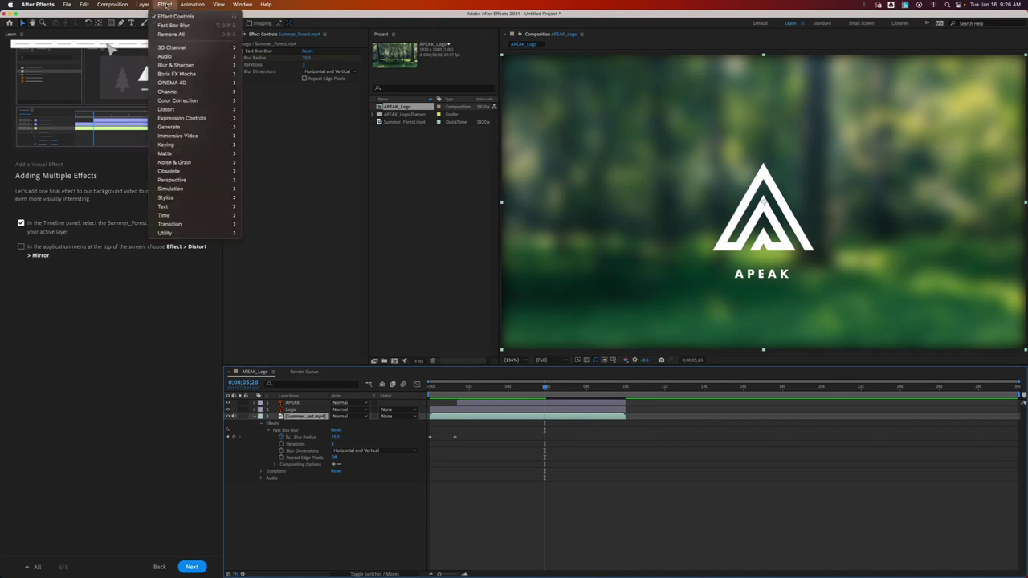
mouse_move(199, 110)
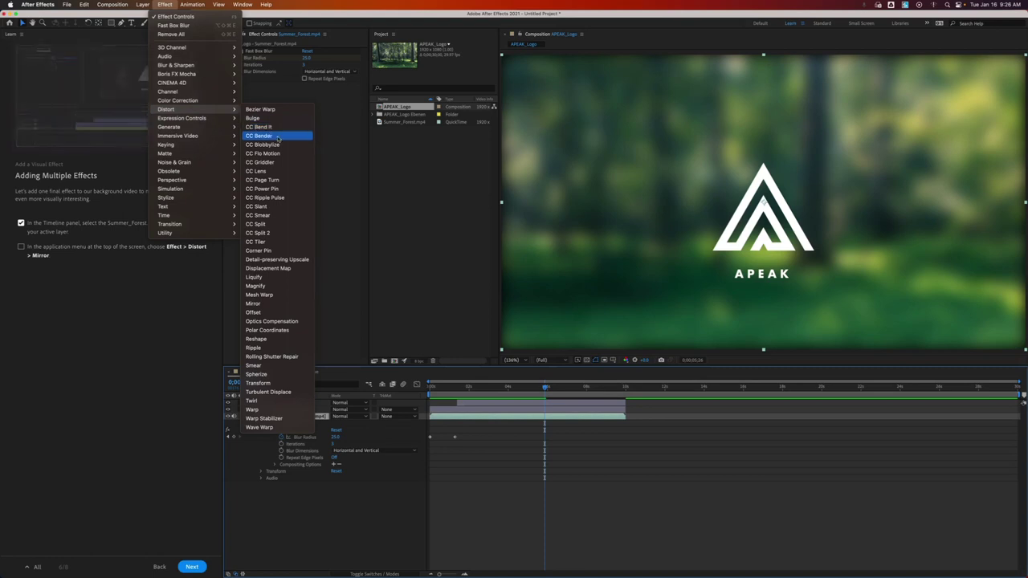
left_click(291, 305)
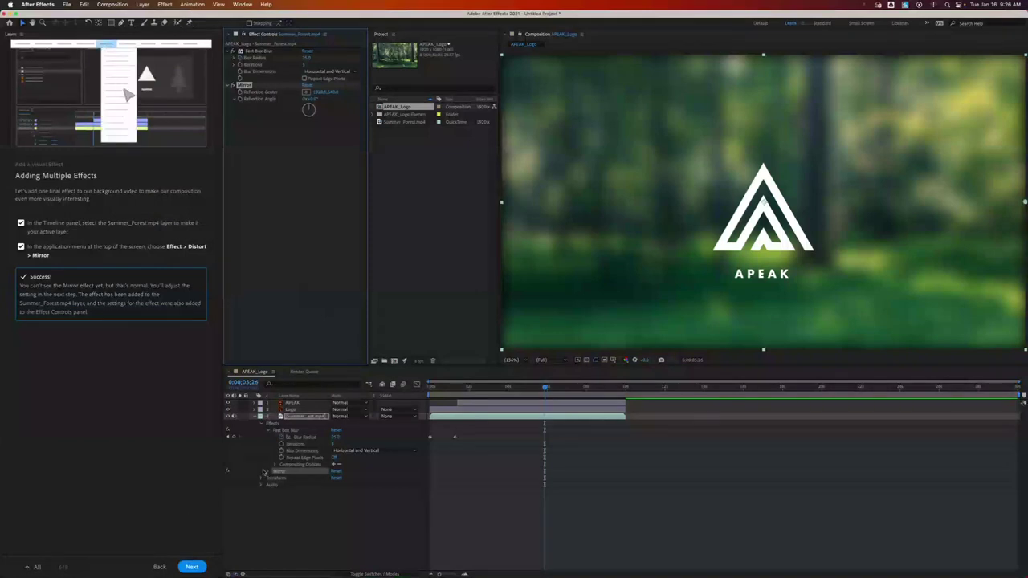
left_click(191, 567)
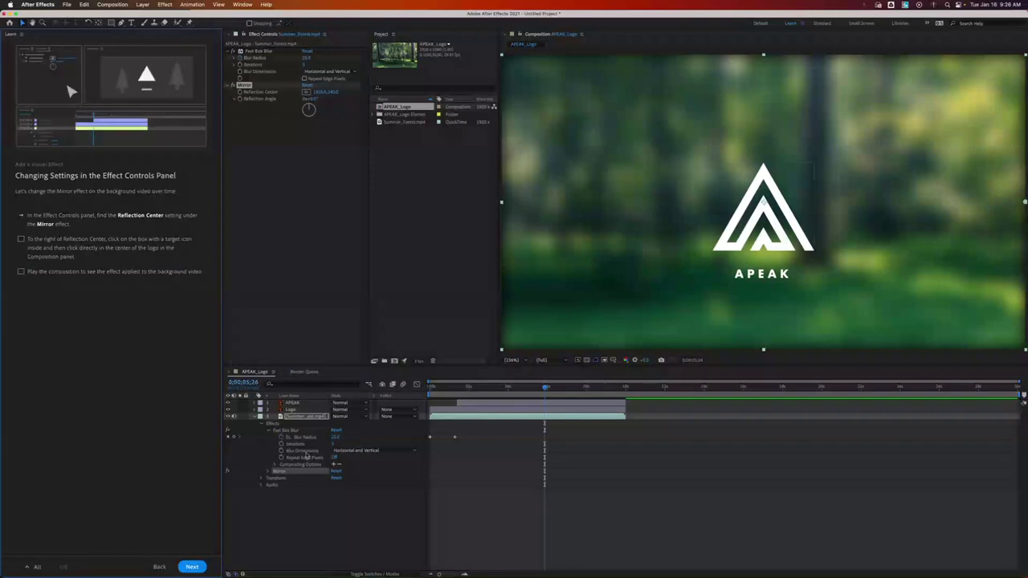
Set the Mirror effect's Reflection Center to the centre of the APEAK logo
left_click(269, 472)
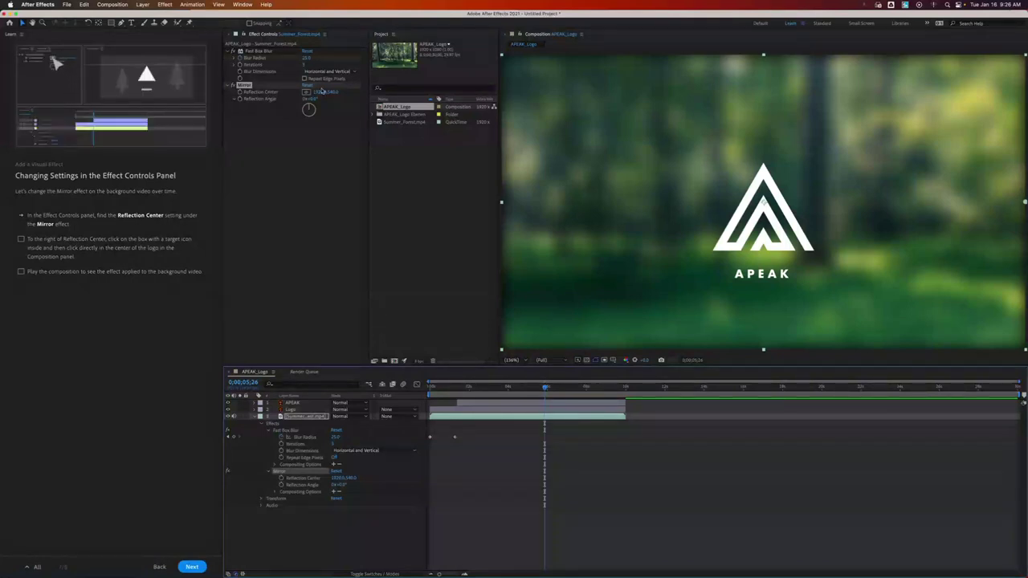
left_click(307, 93)
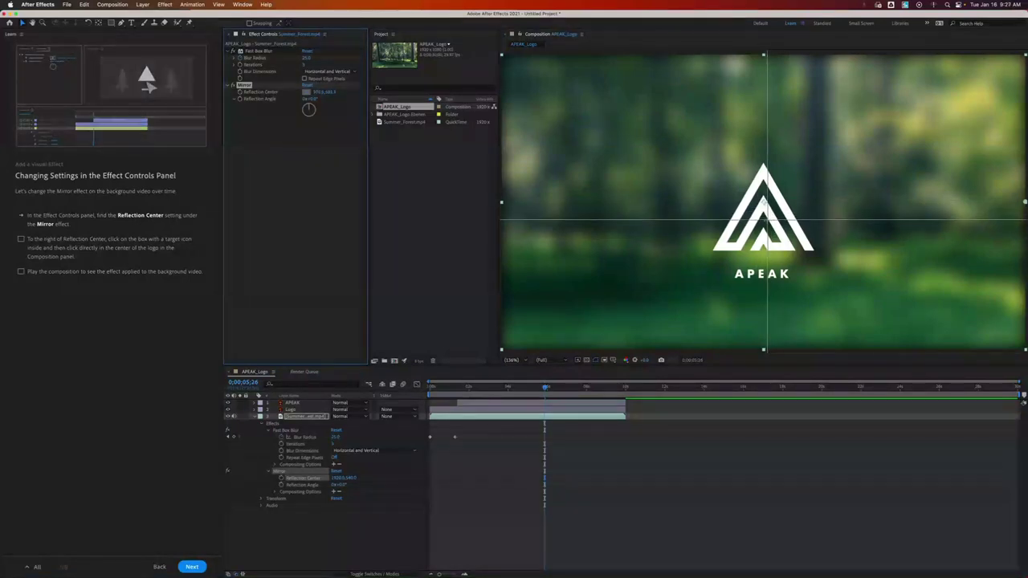
left_click(763, 203)
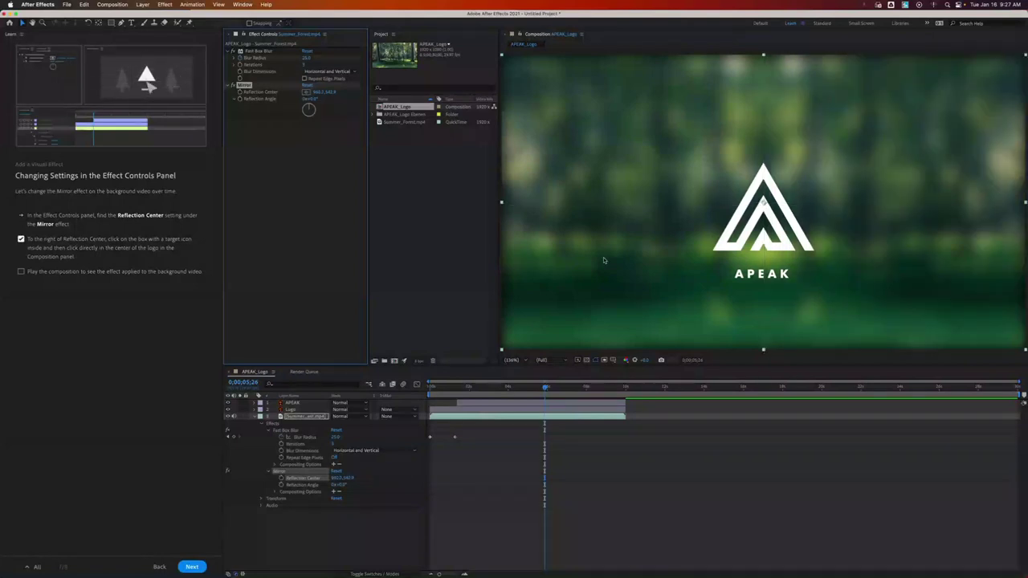
Preview the mirrored, blurred composition and advance to the lesson's Great Job page
key("space")
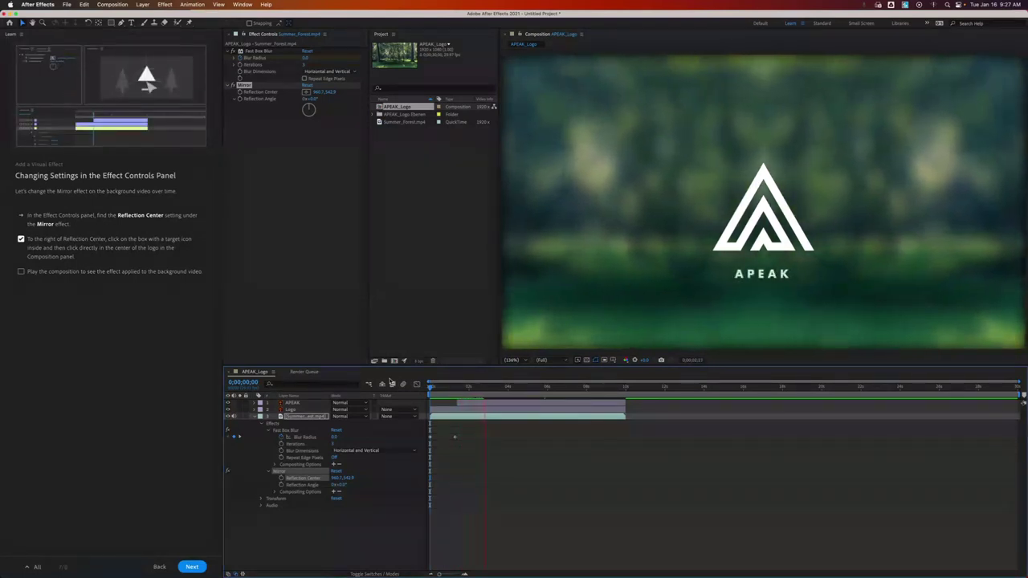
key("space")
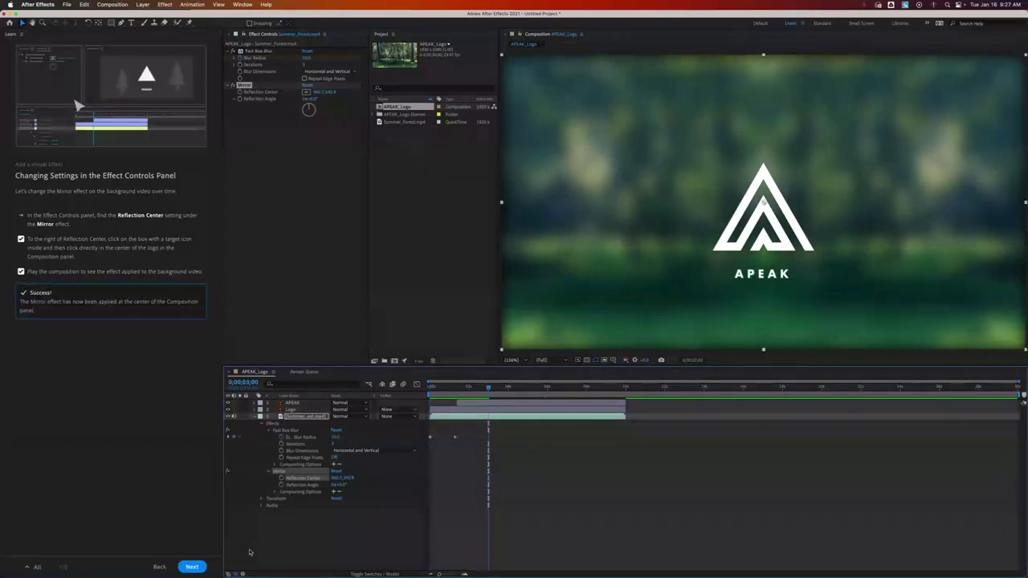
left_click(197, 567)
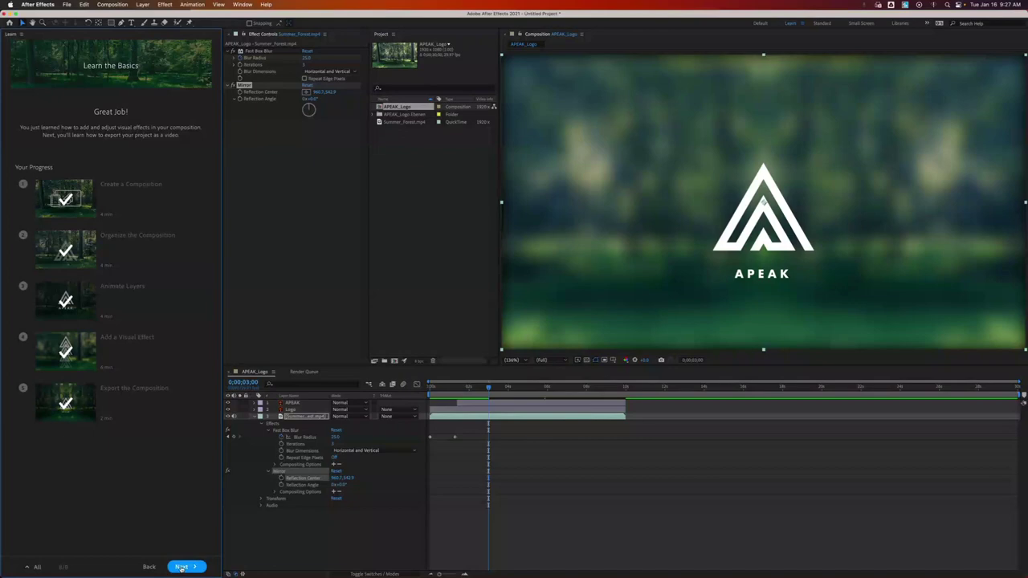
Continue to the export lesson, discarding the old project's changes and dismissing the locked-file warning
left_click(182, 567)
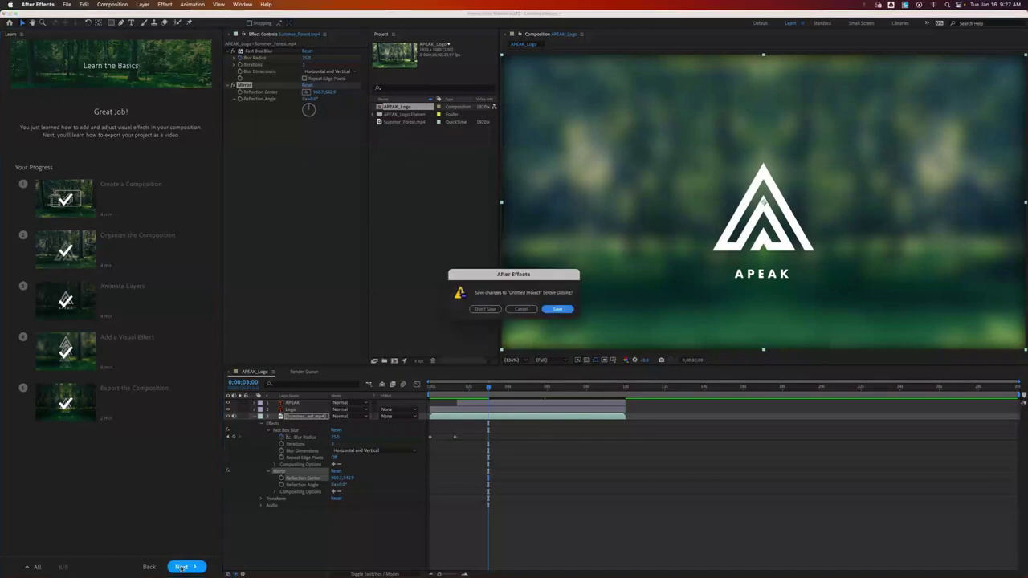
left_click(482, 310)
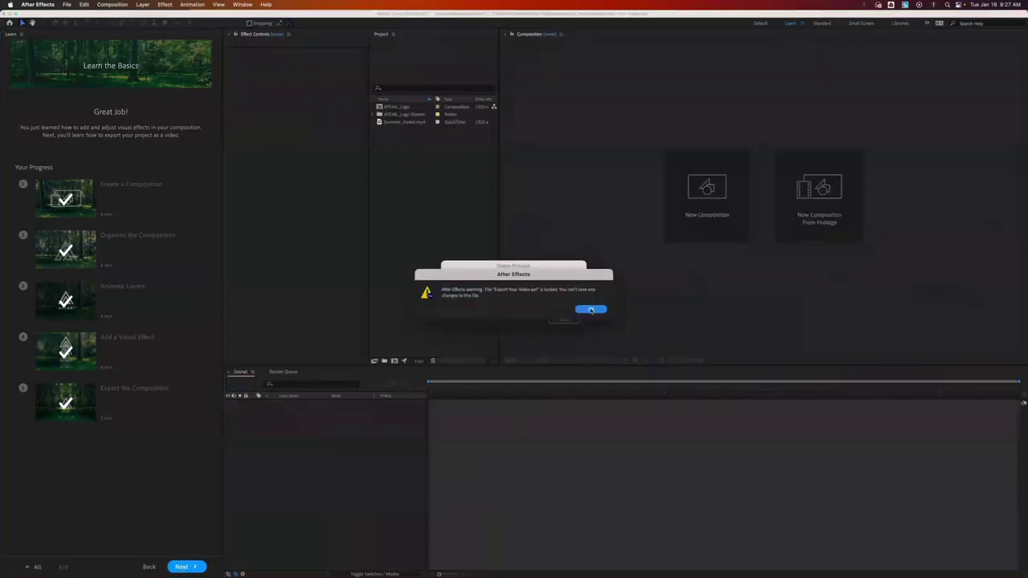
left_click(591, 309)
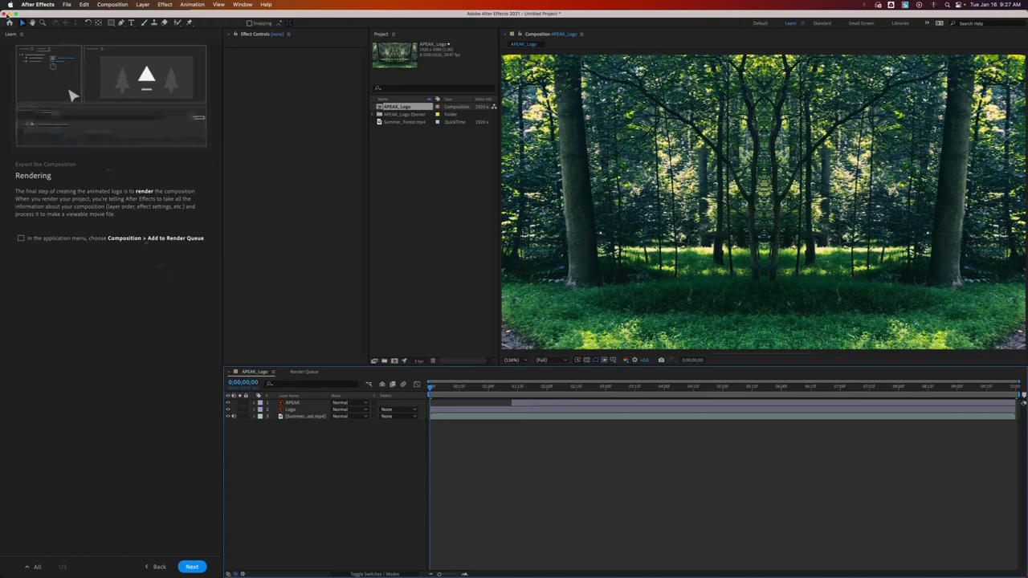
Add the APEAK_Logo composition to the Render Queue, outputting APEAK_Logo_1.mov
left_click(117, 6)
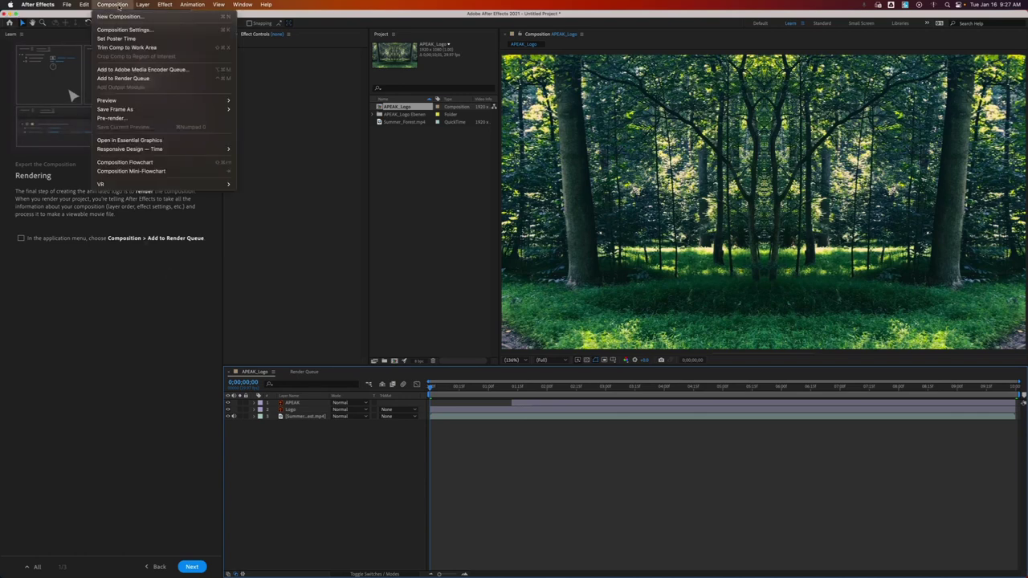
left_click(226, 80)
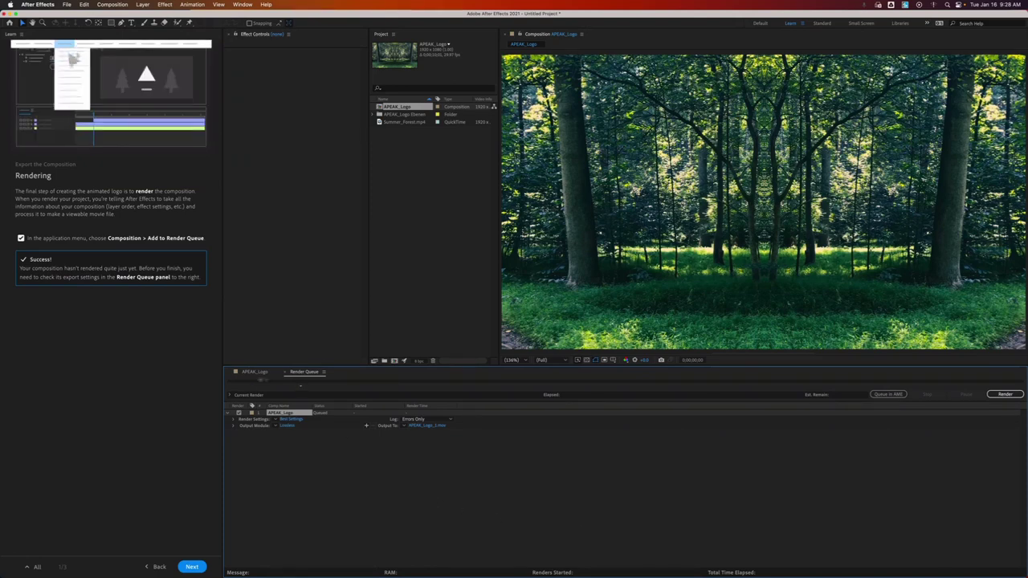
left_click(254, 372)
key("super+alt+0")
left_click(257, 374)
left_click(295, 373)
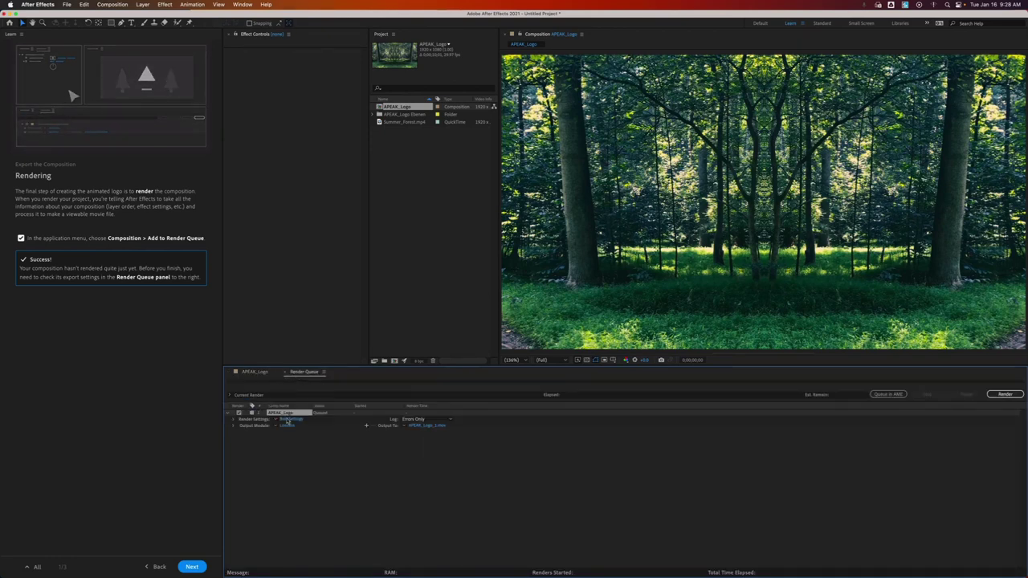
Render APEAK_Logo to APEAK_Logo_1.mov with Best Settings and Lossless, then open the series' Great Job page
left_click(194, 567)
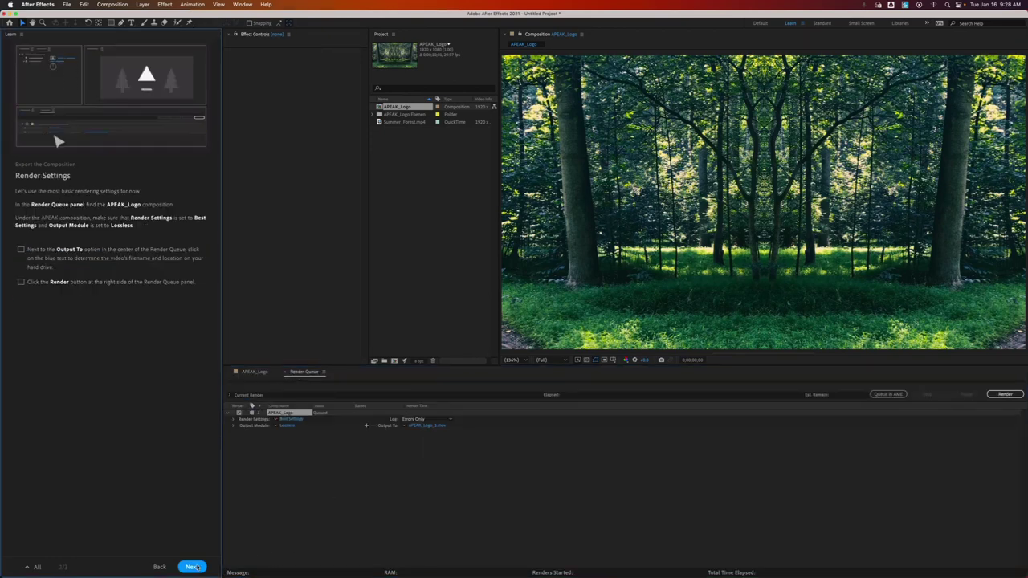
left_click(425, 425)
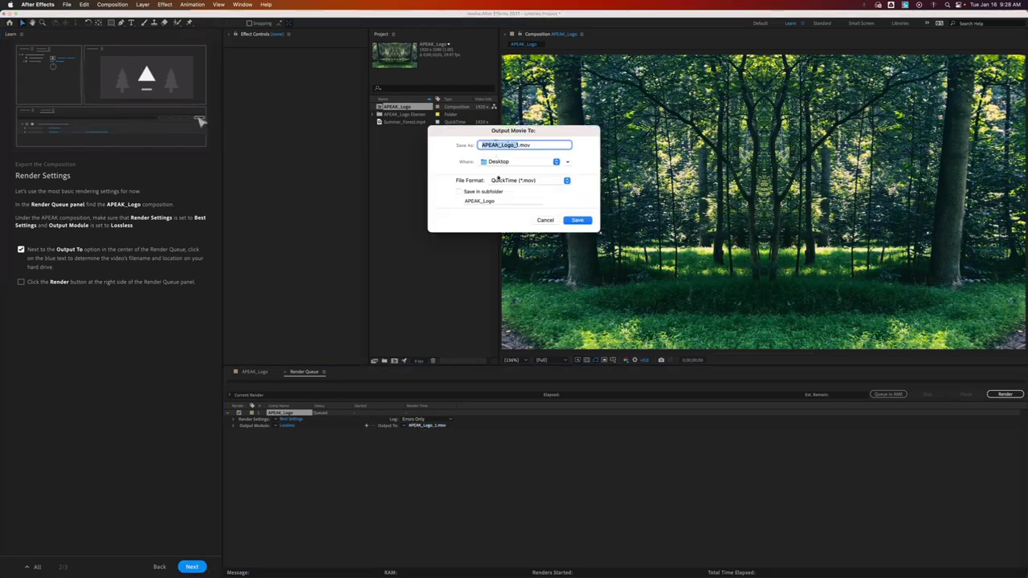
left_click(542, 219)
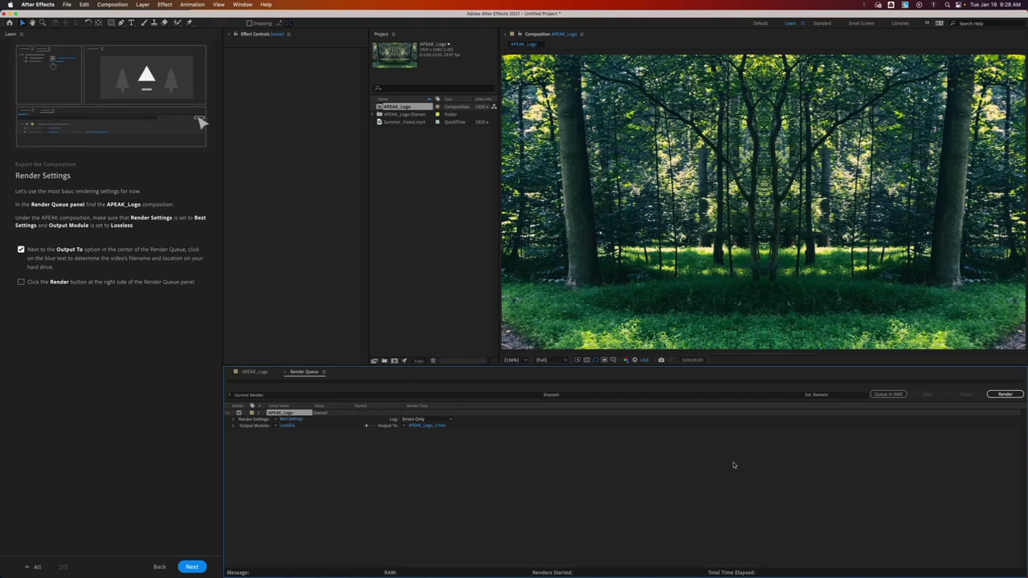
left_click(1004, 394)
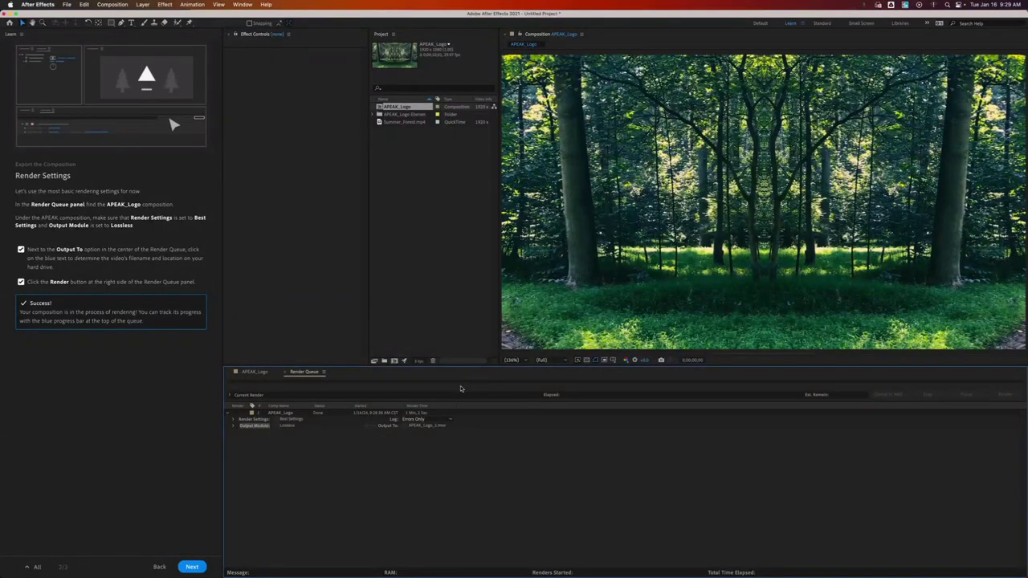
left_click(191, 567)
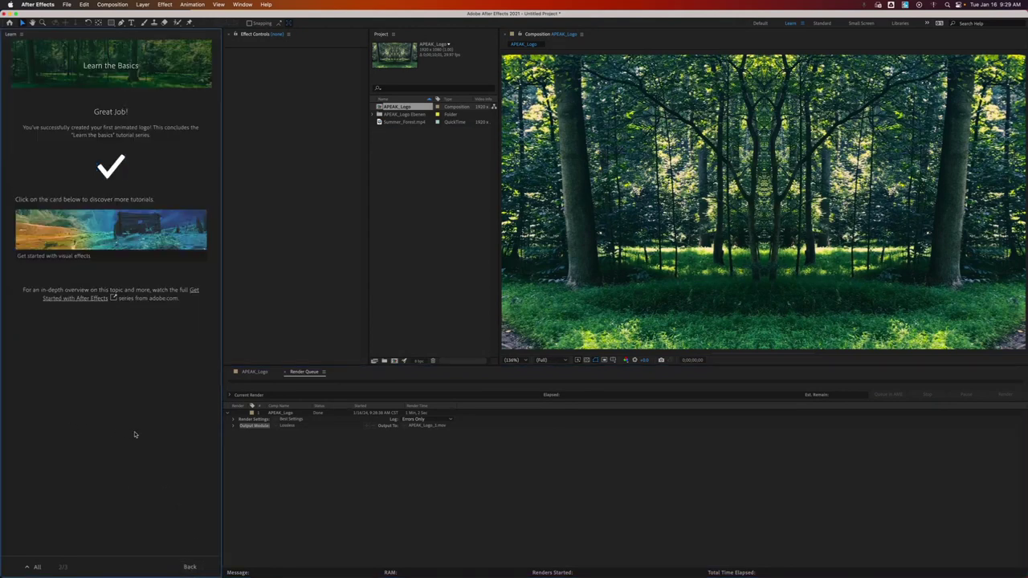
Show all After Effects tutorials in the Learn panel and glance at the new tutorials banner
left_click(35, 568)
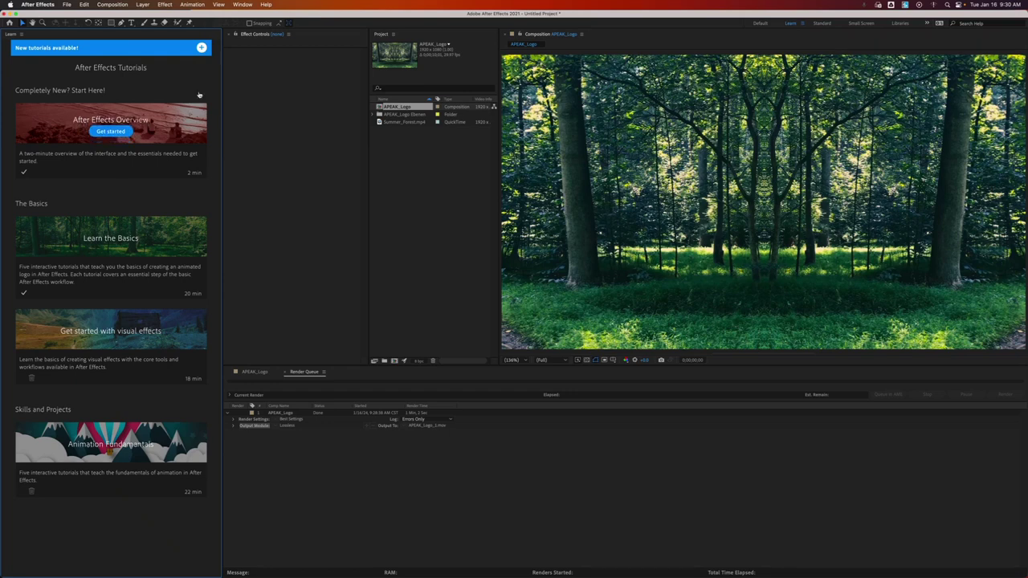
left_click(202, 48)
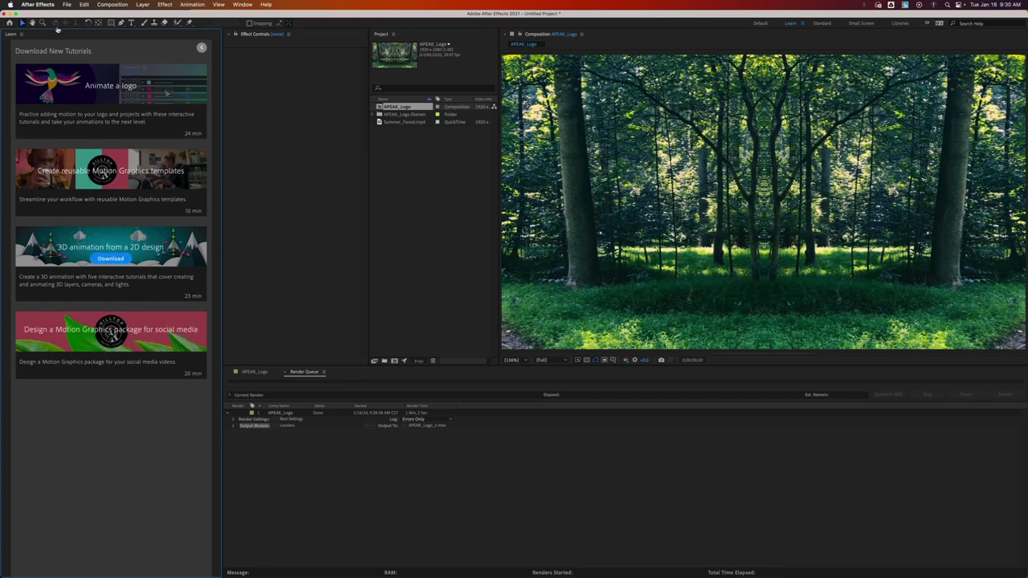
left_click(200, 48)
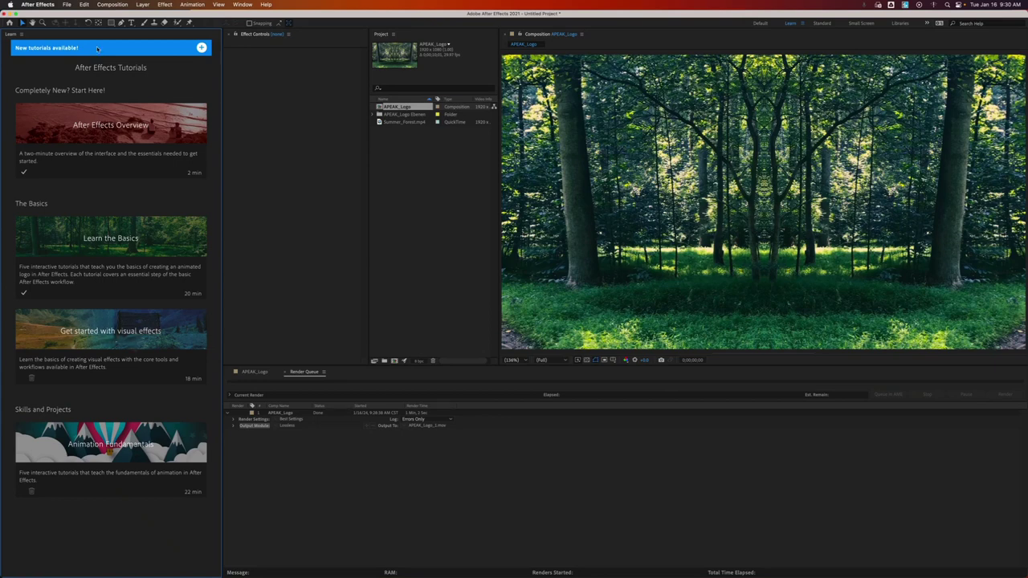
Browse the downloadable new tutorials, then return to the main Tutorials list
left_click(200, 48)
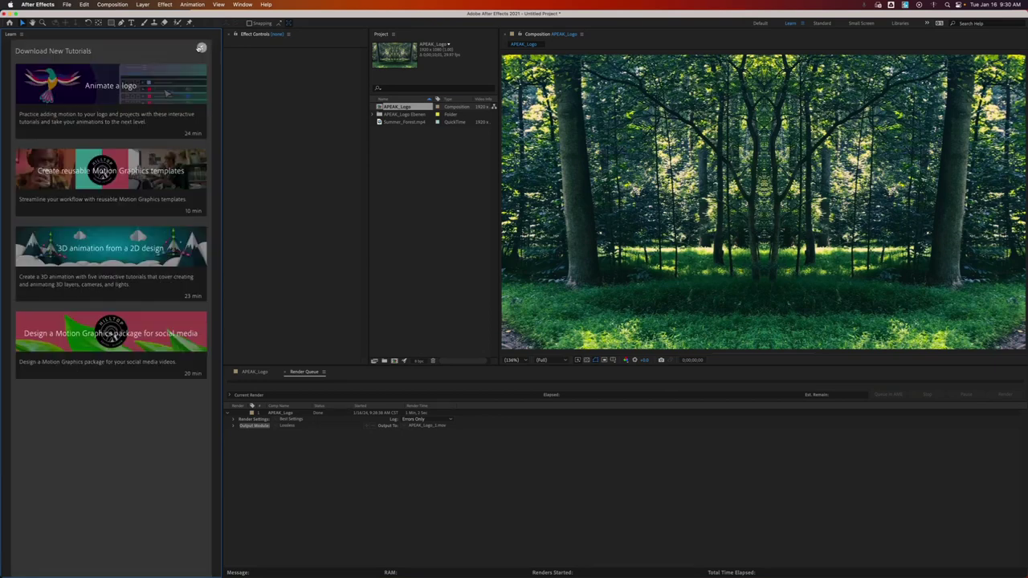
mouse_move(115, 187)
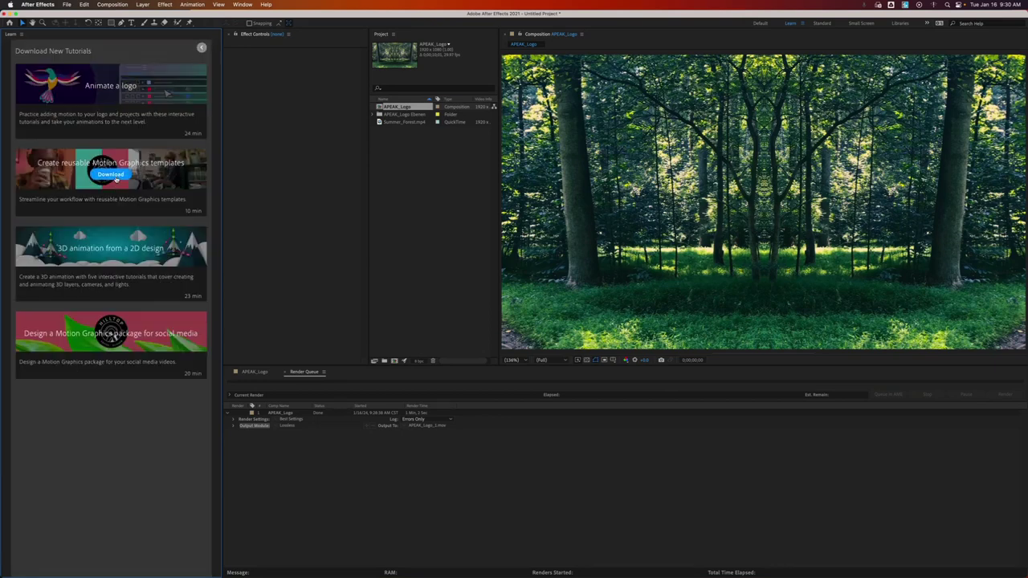
mouse_move(98, 109)
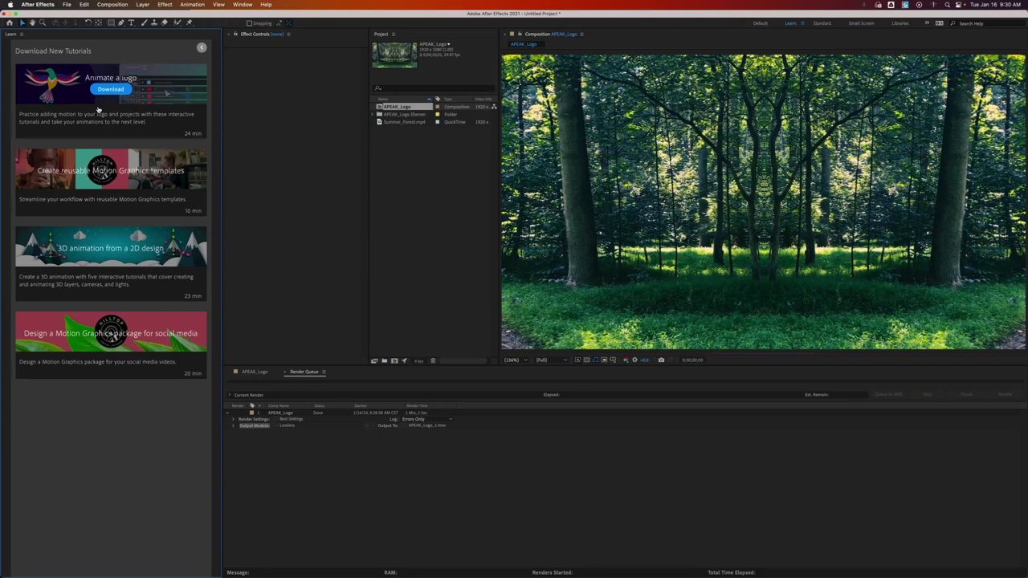
mouse_move(115, 268)
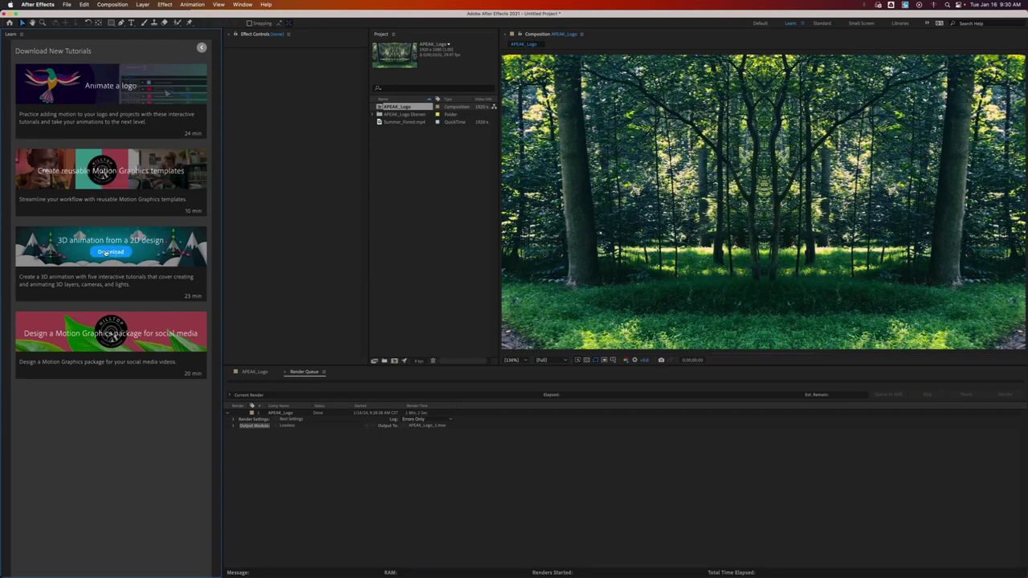
mouse_move(146, 326)
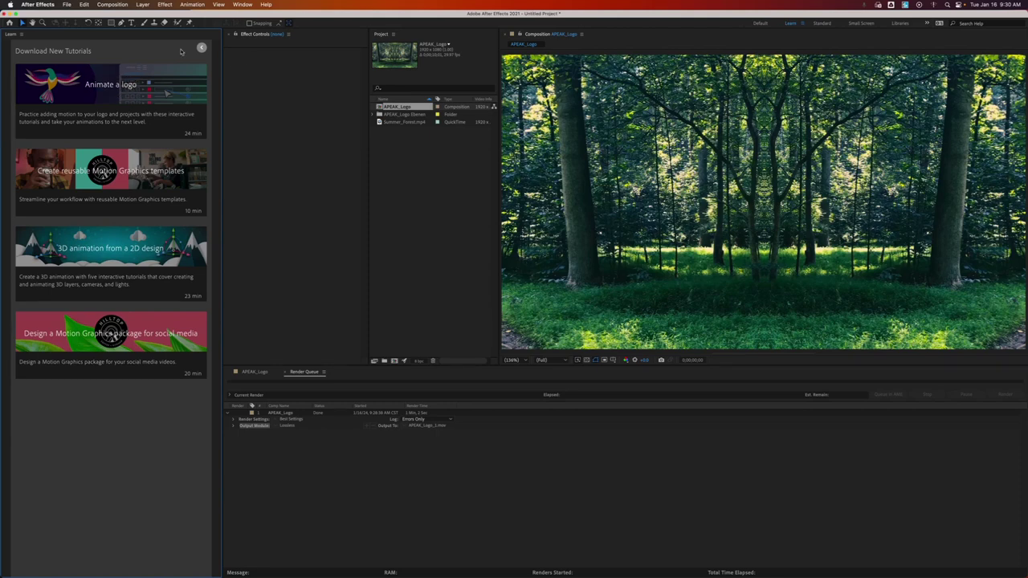
left_click(201, 47)
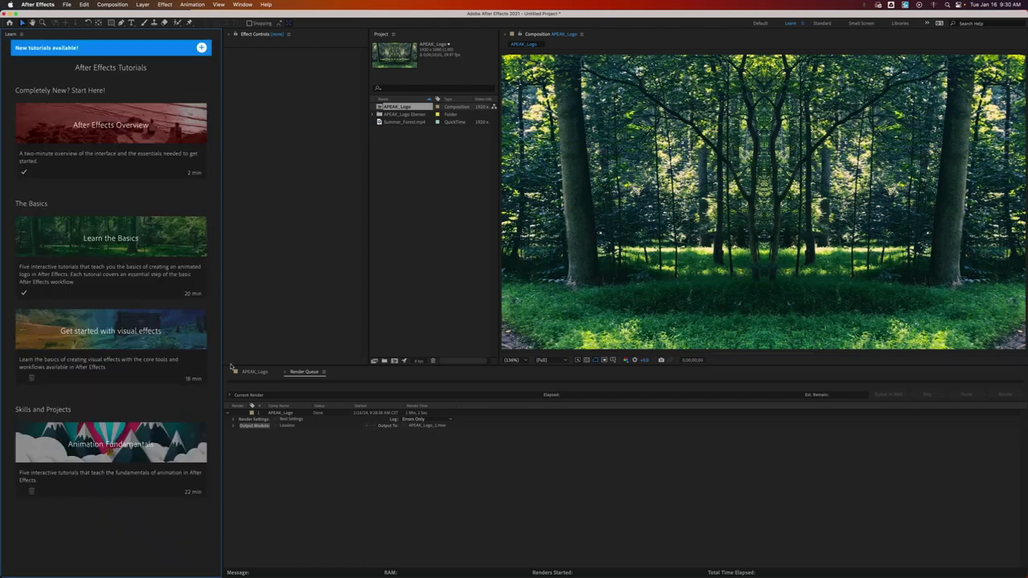